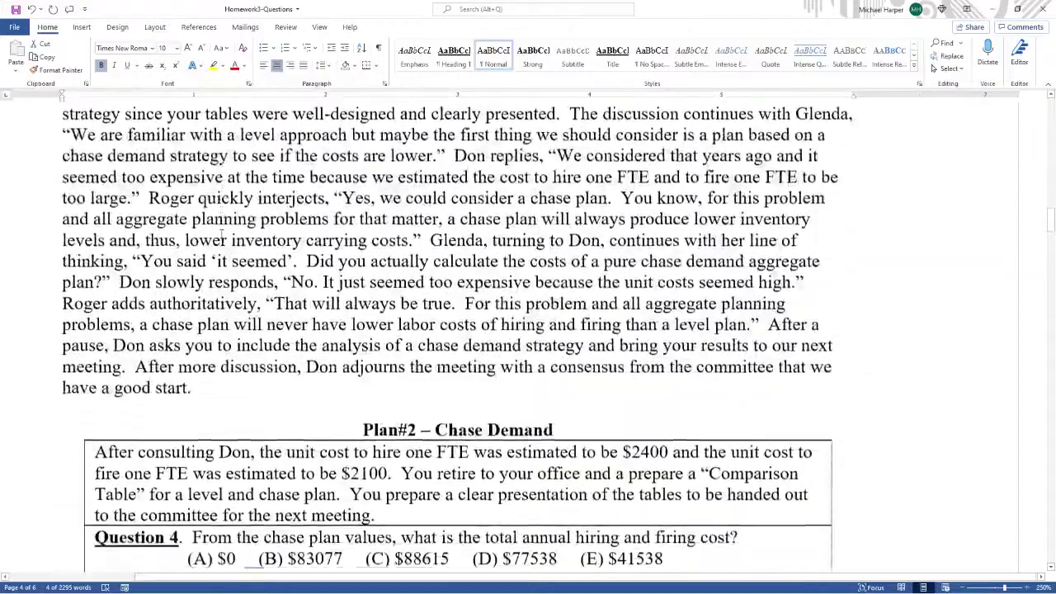
Find the discussion preceding Plan#4 and read the proposal to limit FTEs per month and allow overtime
scroll(221, 235, down, 5)
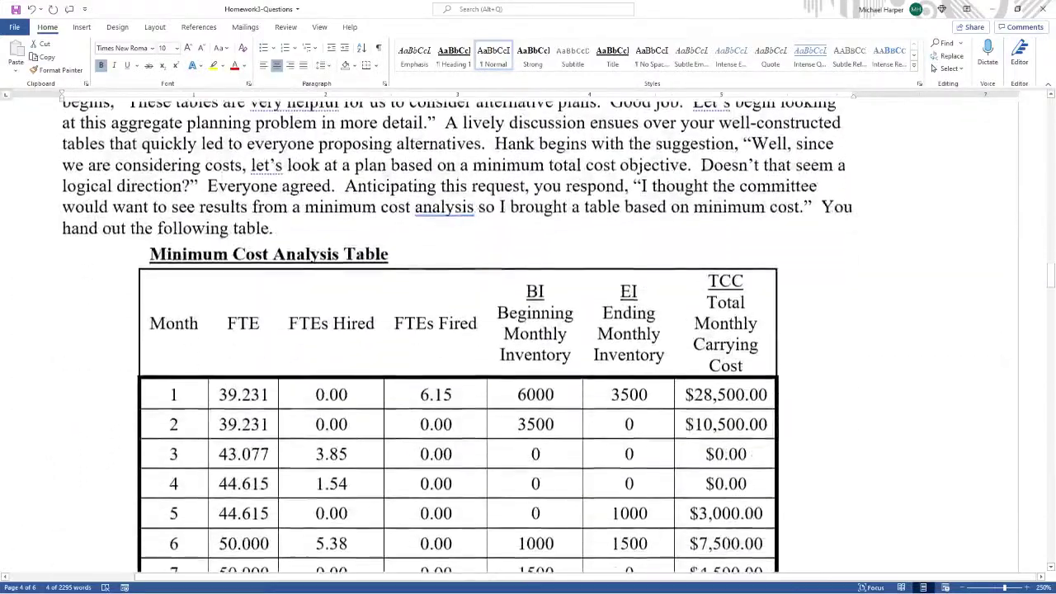
scroll(222, 235, down, 14)
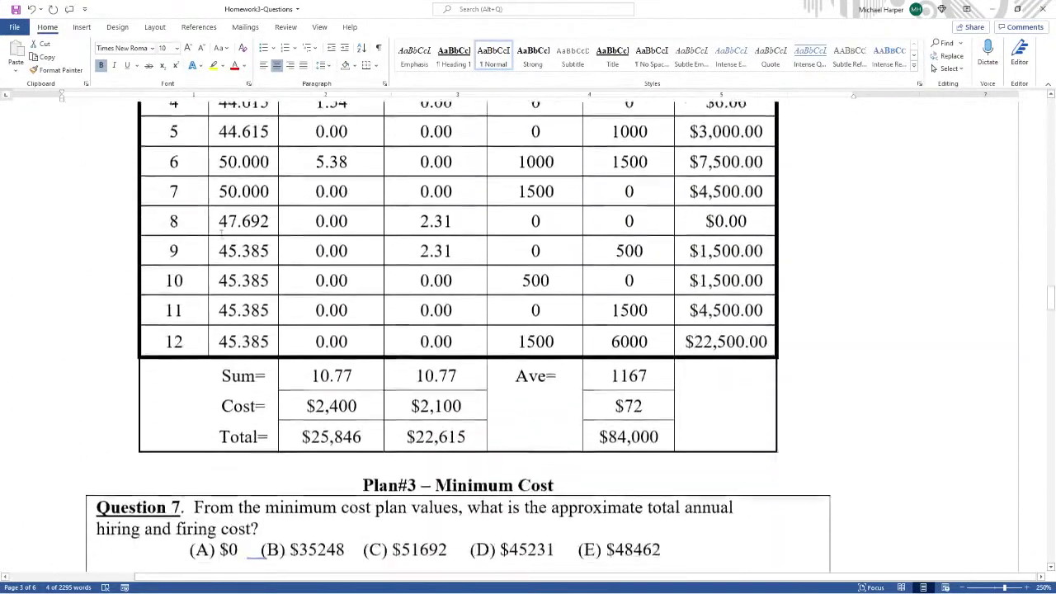
scroll(221, 234, down, 10)
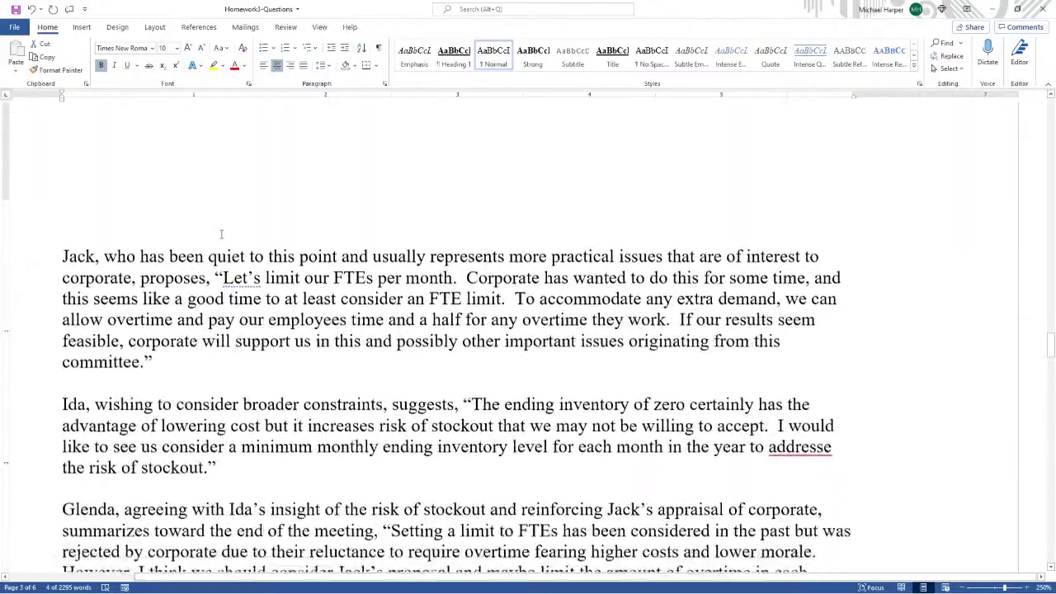
scroll(222, 235, up, 2)
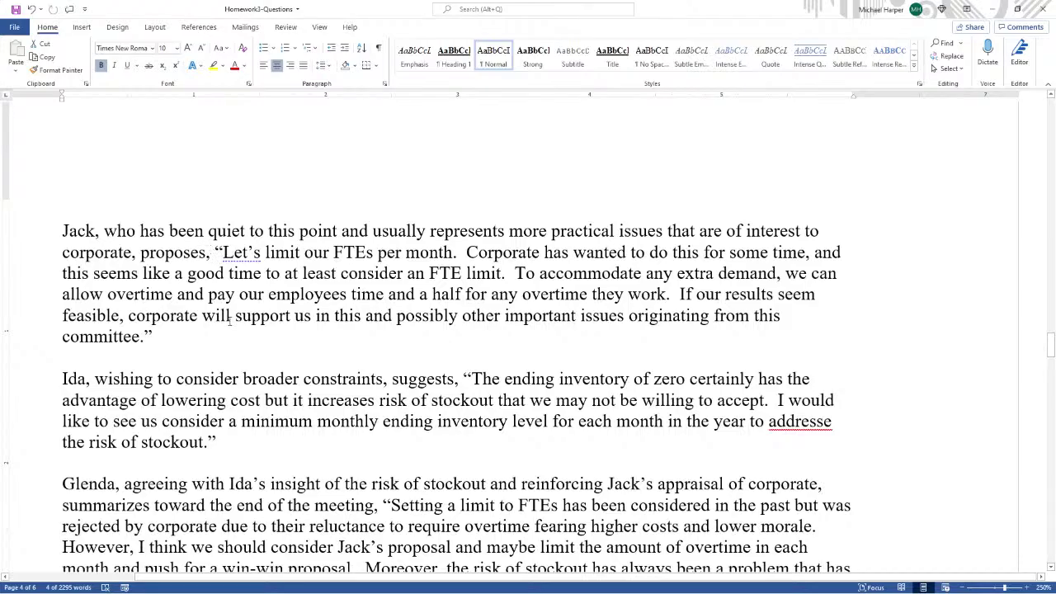
scroll(230, 322, down, 8)
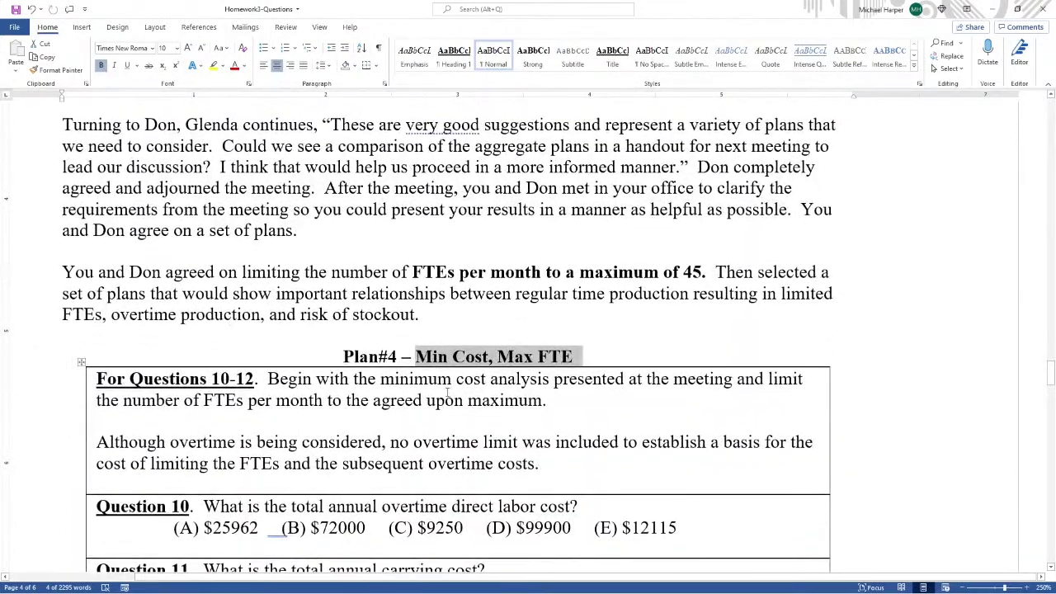
click(446, 364)
scroll(437, 346, up, 7)
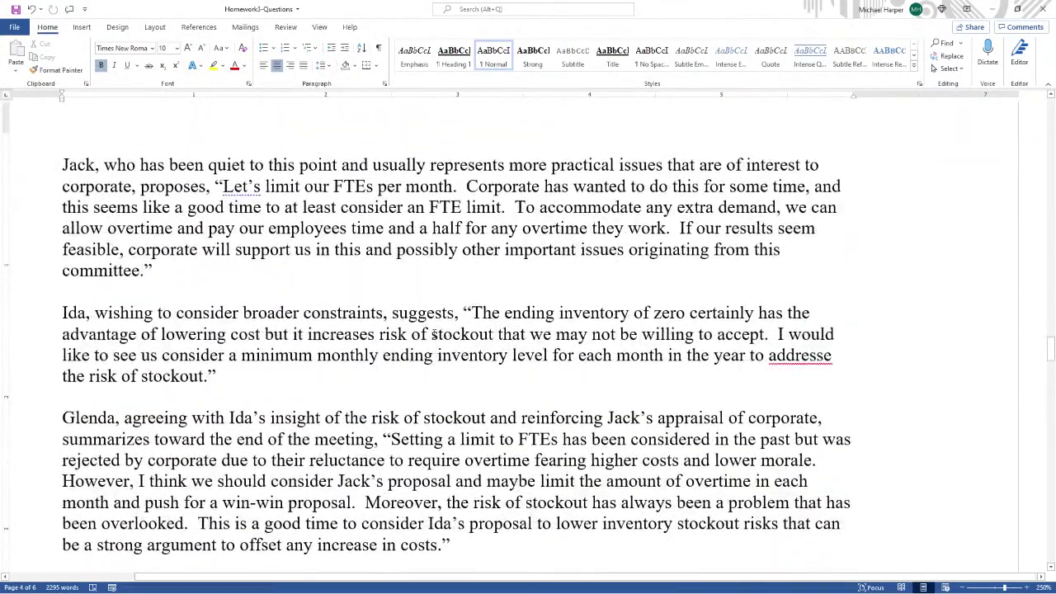
scroll(433, 334, up, 1)
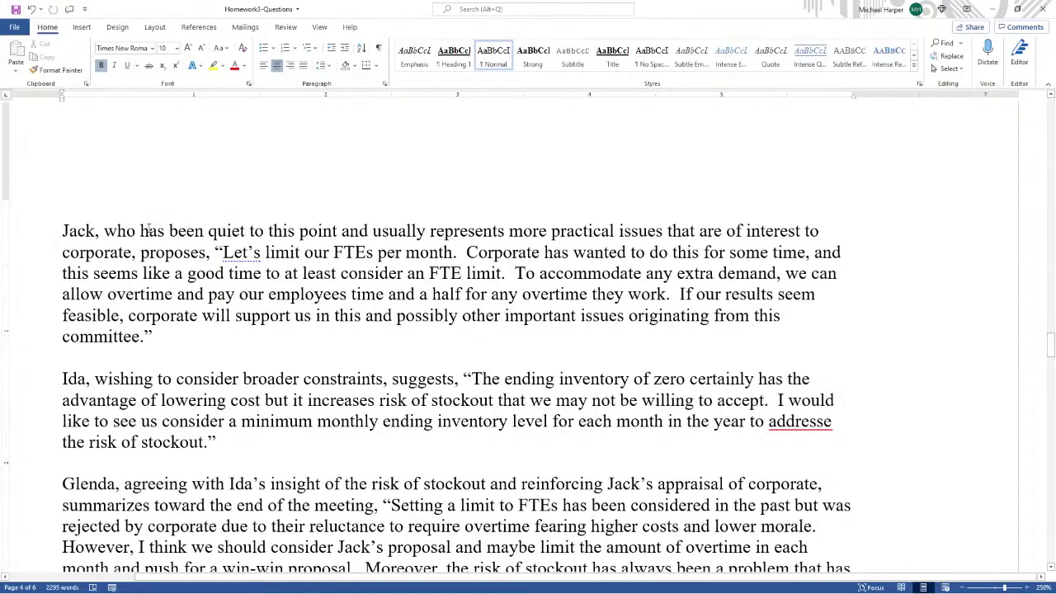
drag(63, 231, 520, 338)
click(223, 252)
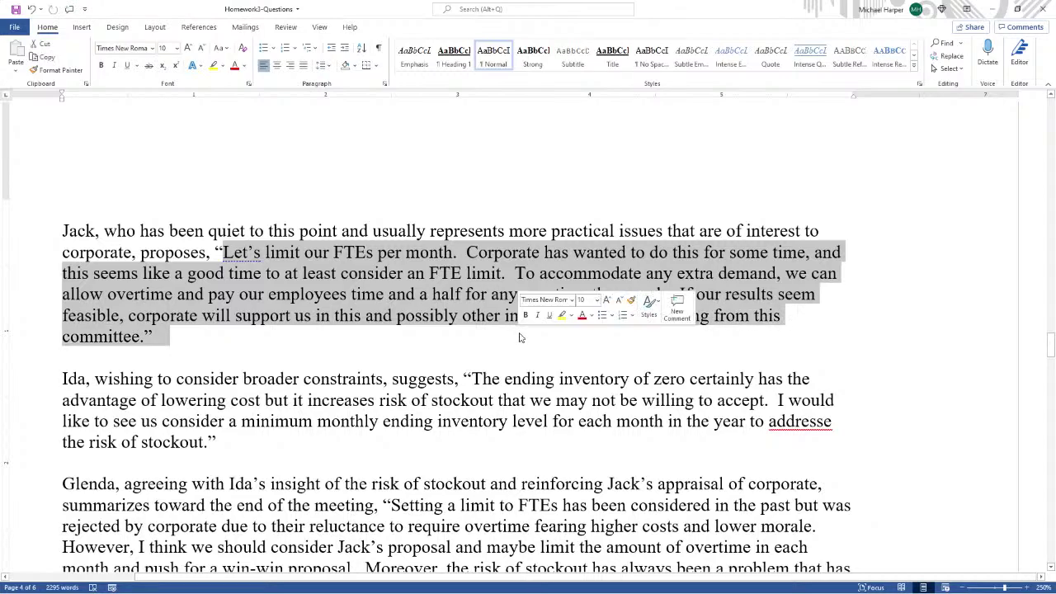
Correct the misspelled word "addresse" to "address" in the paragraph proposing a minimum monthly ending inventory
scroll(307, 371, down, 1)
click(208, 377)
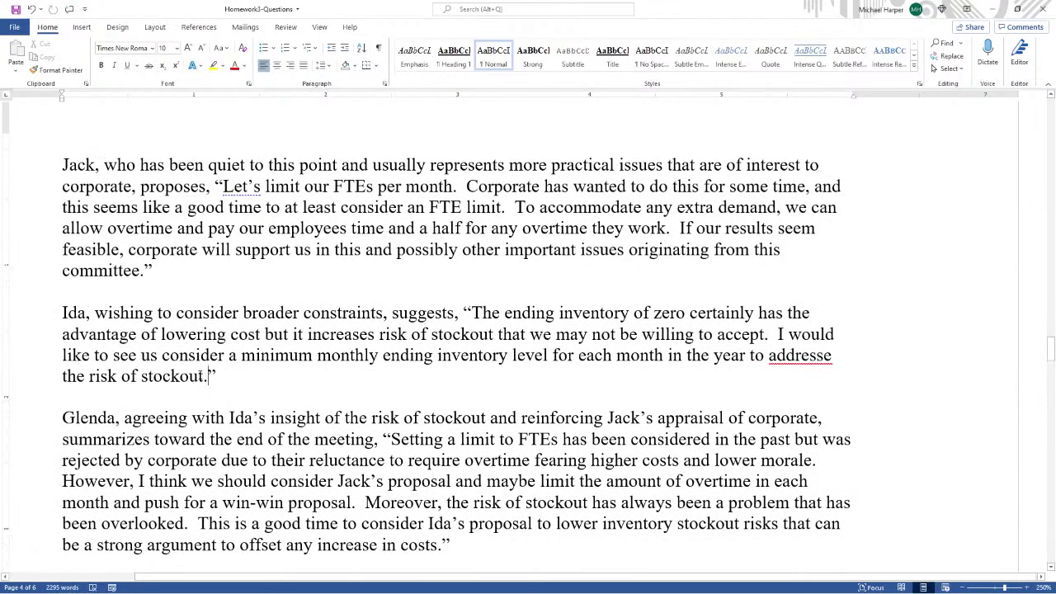
drag(62, 313, 209, 376)
click(713, 373)
key(BackSpace)
key(BackSpace)
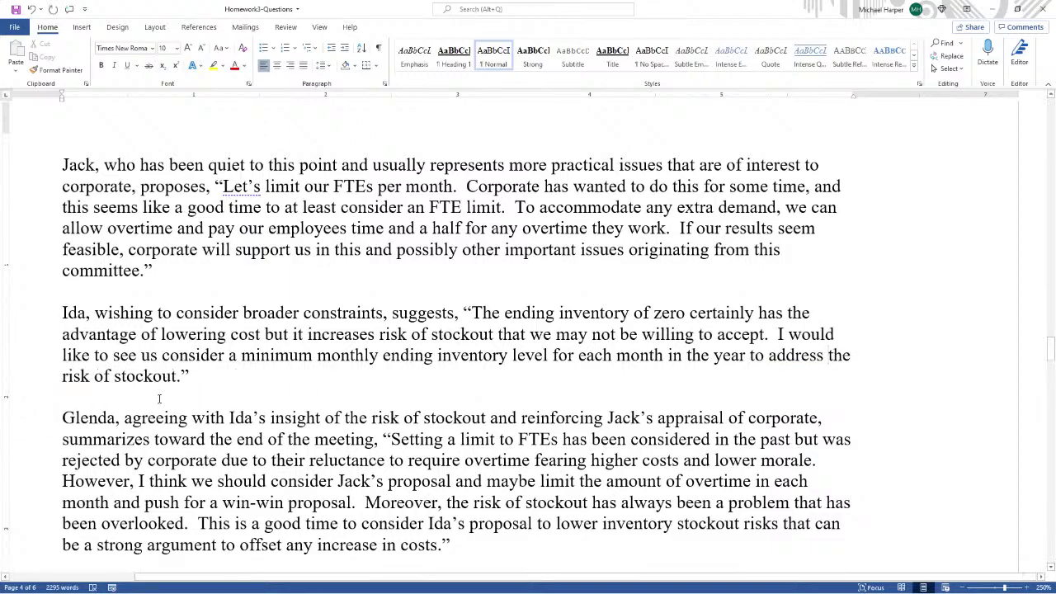
Read the paragraphs summarizing the FTE limit, overtime and stockout risk, and requesting a comparison of the aggregate plans
scroll(159, 399, down, 5)
drag(63, 219, 772, 220)
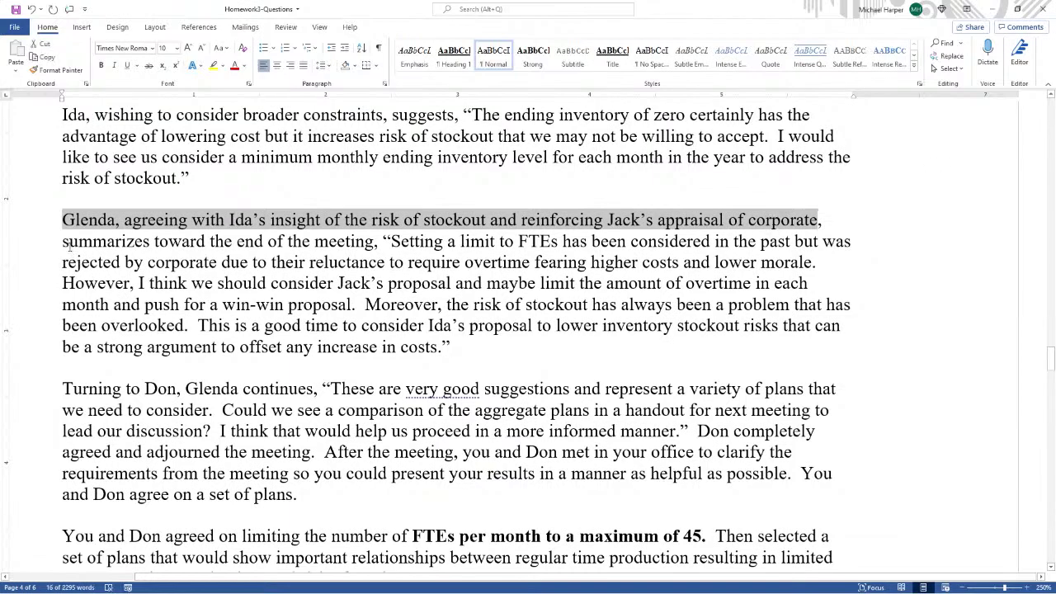
drag(64, 243, 815, 262)
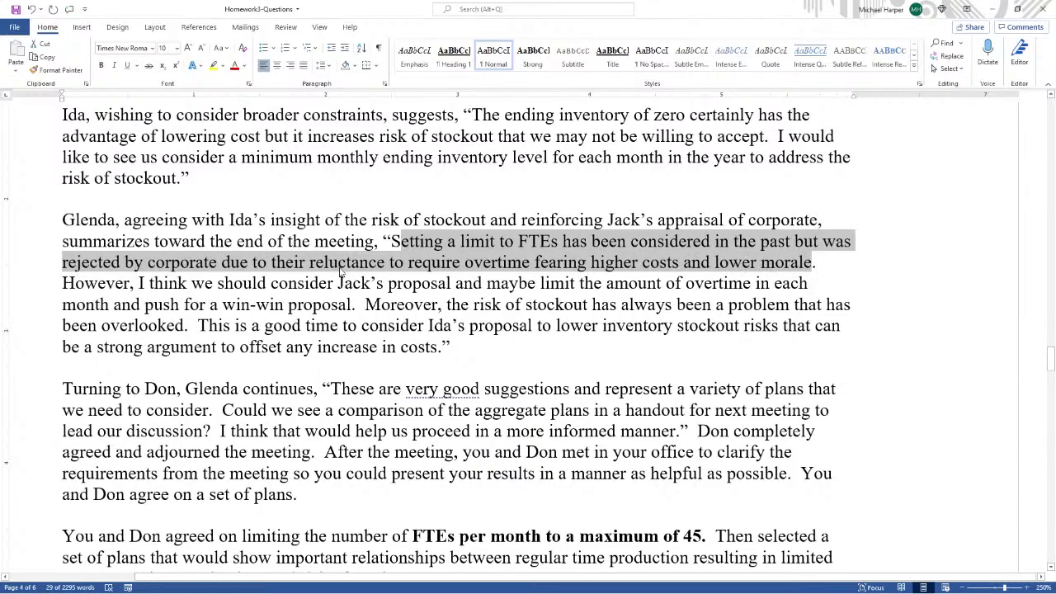
drag(79, 283, 377, 305)
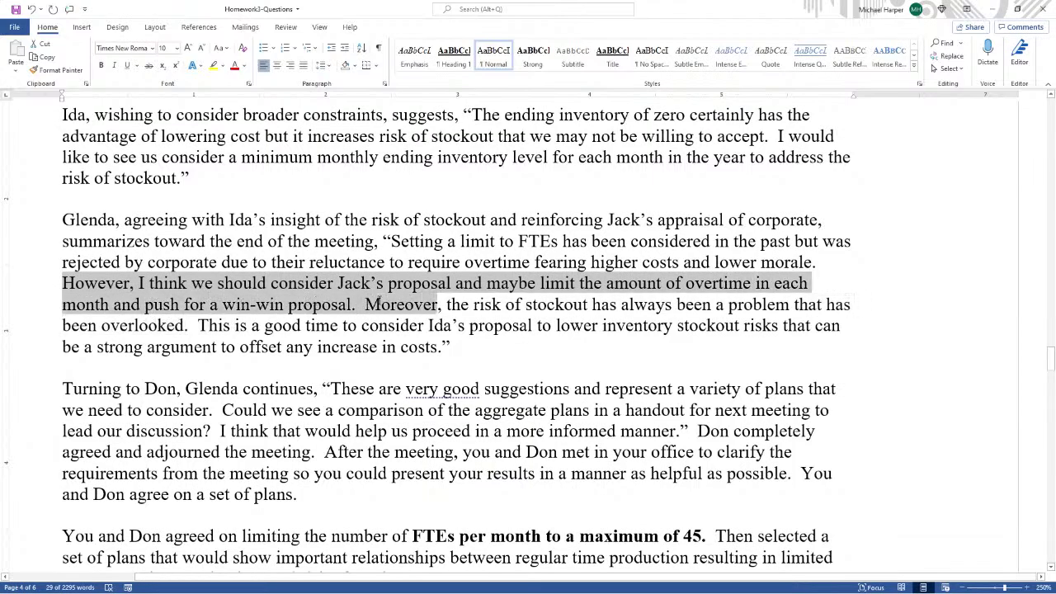
drag(456, 305, 270, 363)
drag(445, 356, 467, 349)
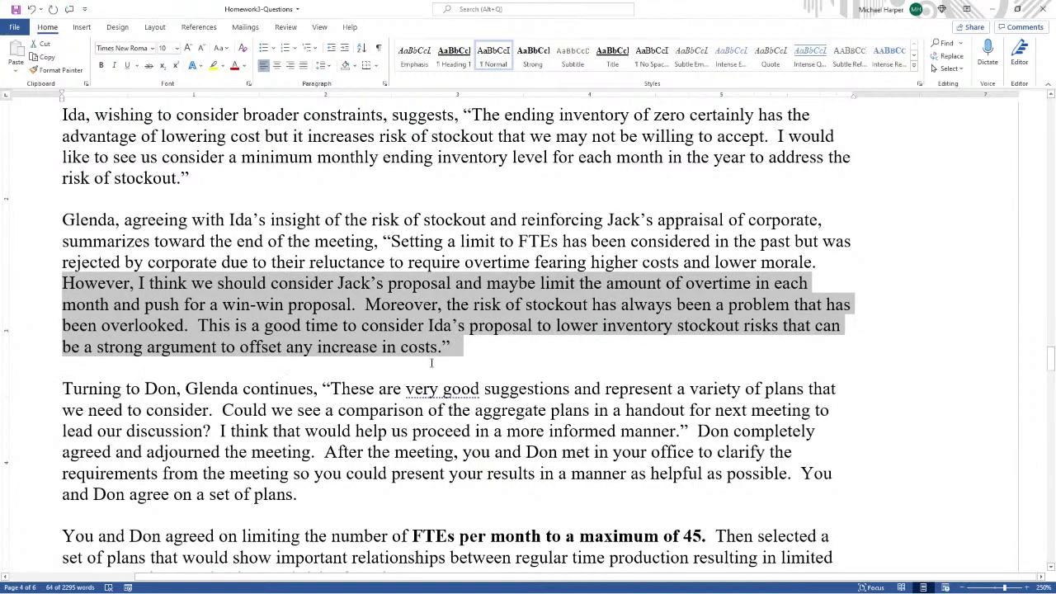
scroll(431, 363, down, 4)
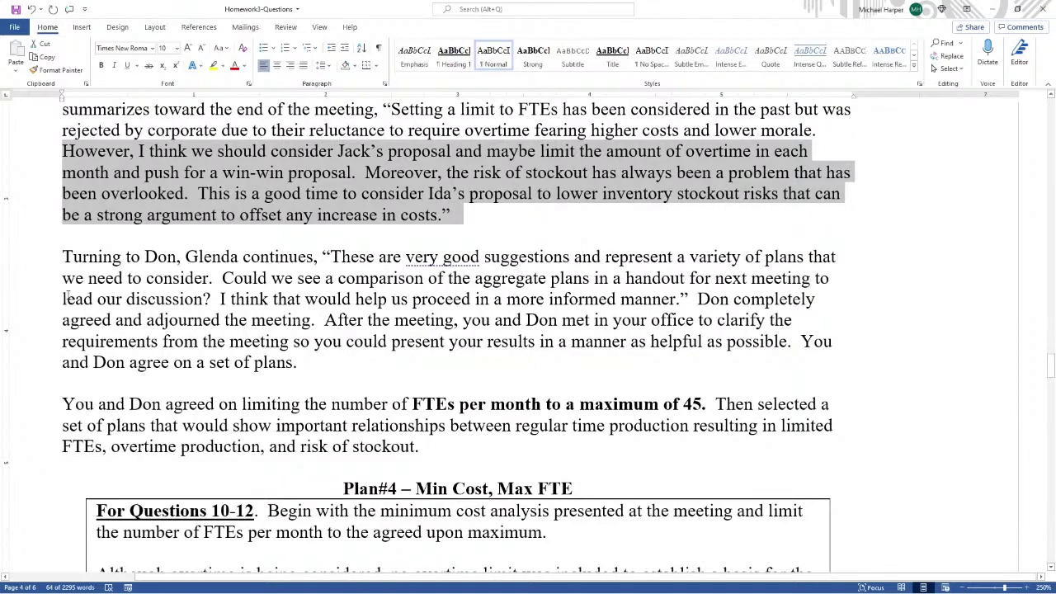
drag(59, 256, 568, 364)
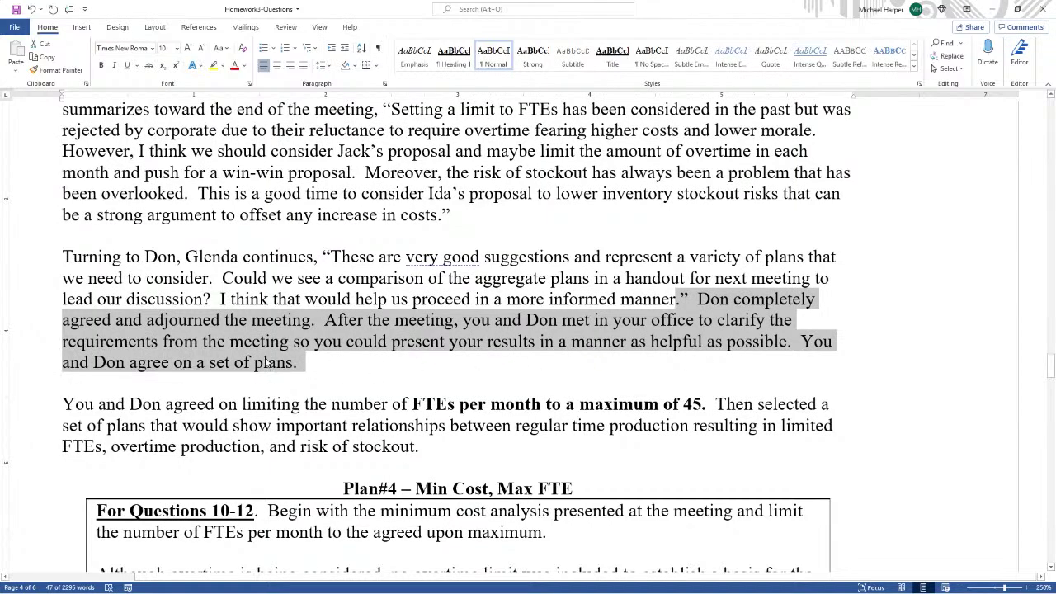
drag(267, 363, 63, 257)
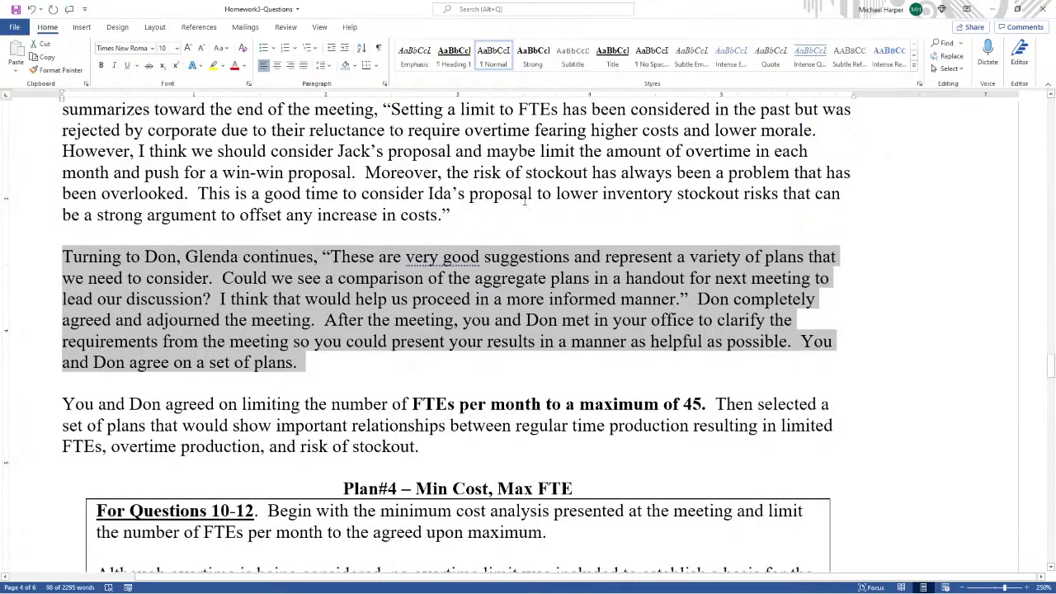
scroll(526, 201, up, 2)
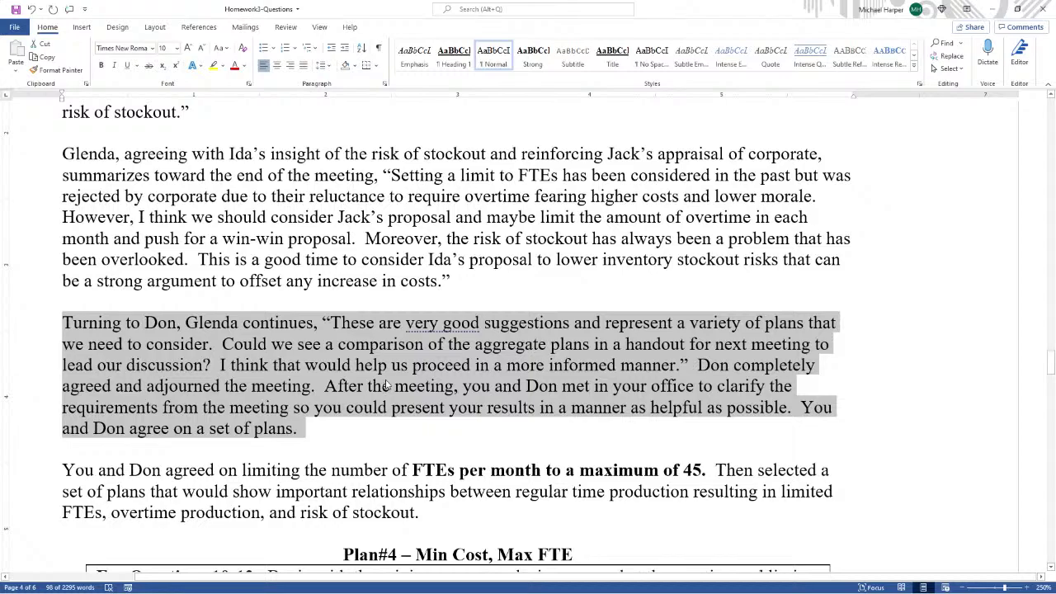
scroll(386, 386, down, 4)
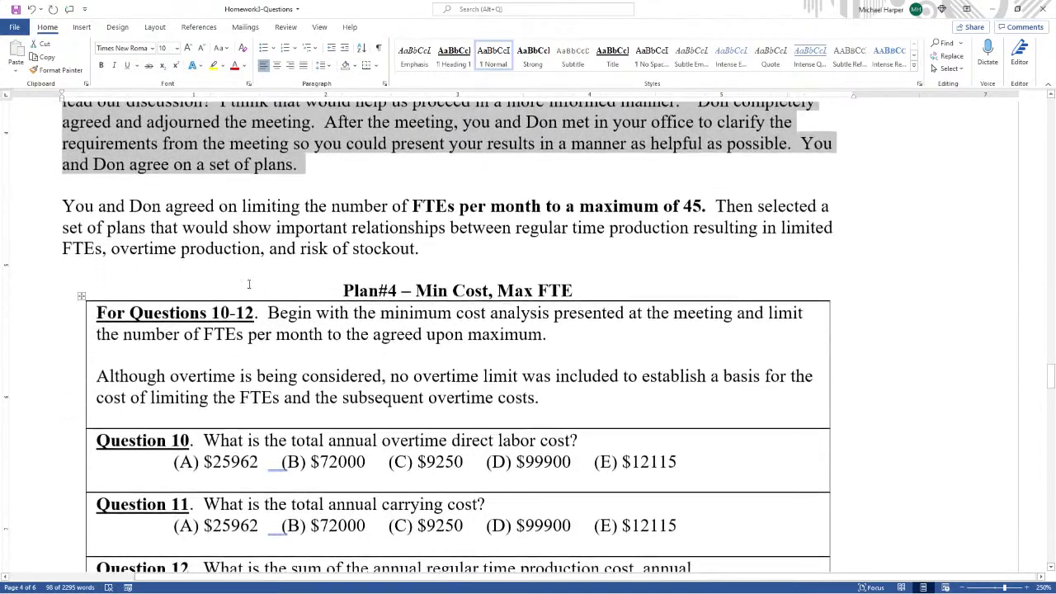
Review the agreed monthly FTE maximum, the purpose of the selected plans, and the Plan#4 instructions with Questions 10-12
drag(63, 207, 347, 200)
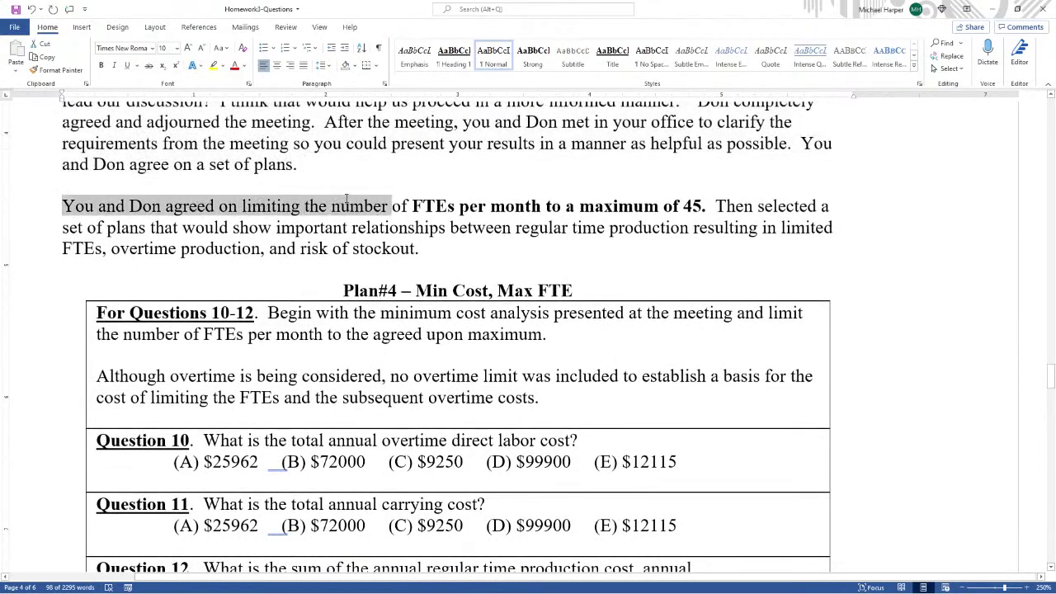
drag(413, 198, 659, 206)
click(659, 206)
drag(413, 206, 703, 206)
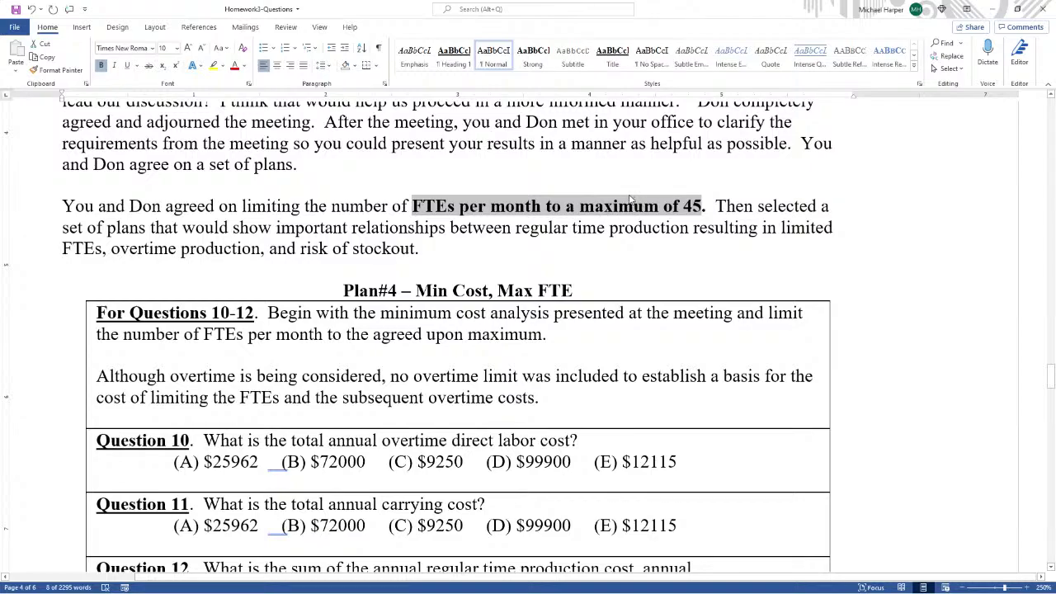
scroll(630, 199, down, 2)
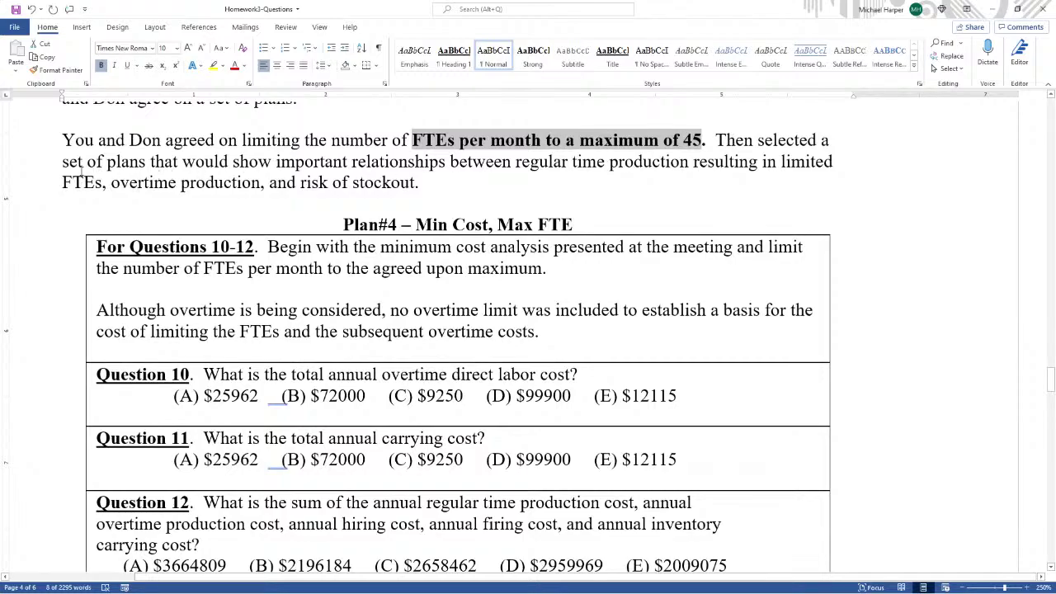
drag(80, 170, 415, 182)
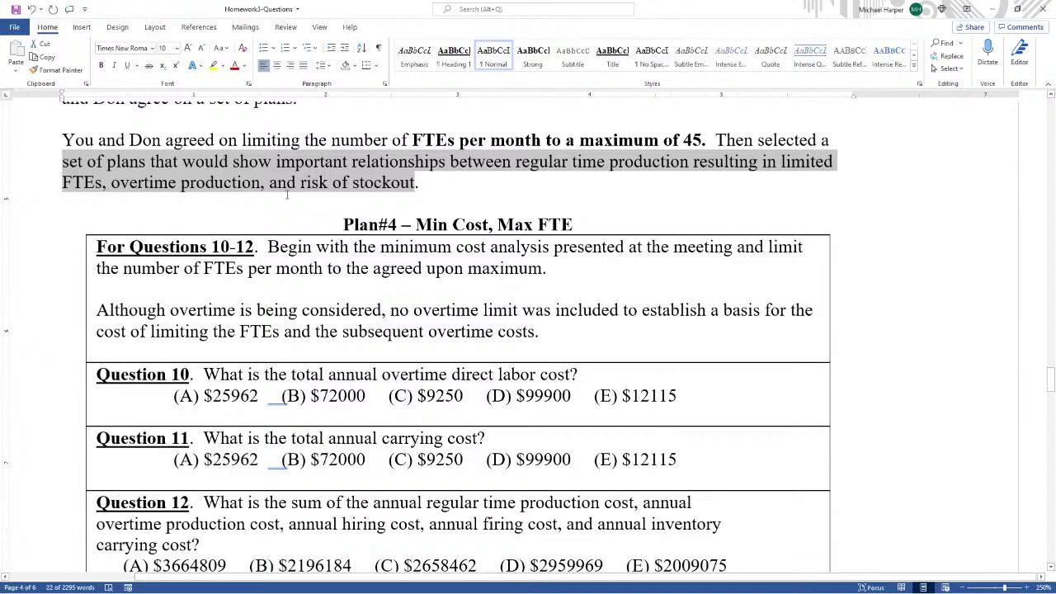
scroll(429, 203, down, 2)
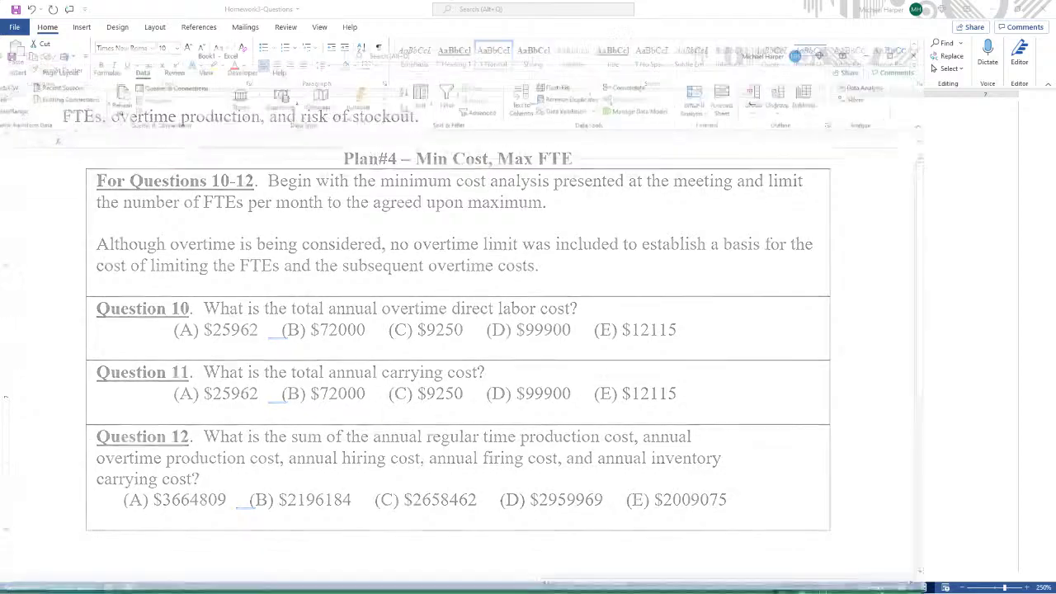
Switch to the Book1 workbook in Excel, duplicate the Min-3 sheet and rename the copy MaxFTE-4
key(alt+Tab)
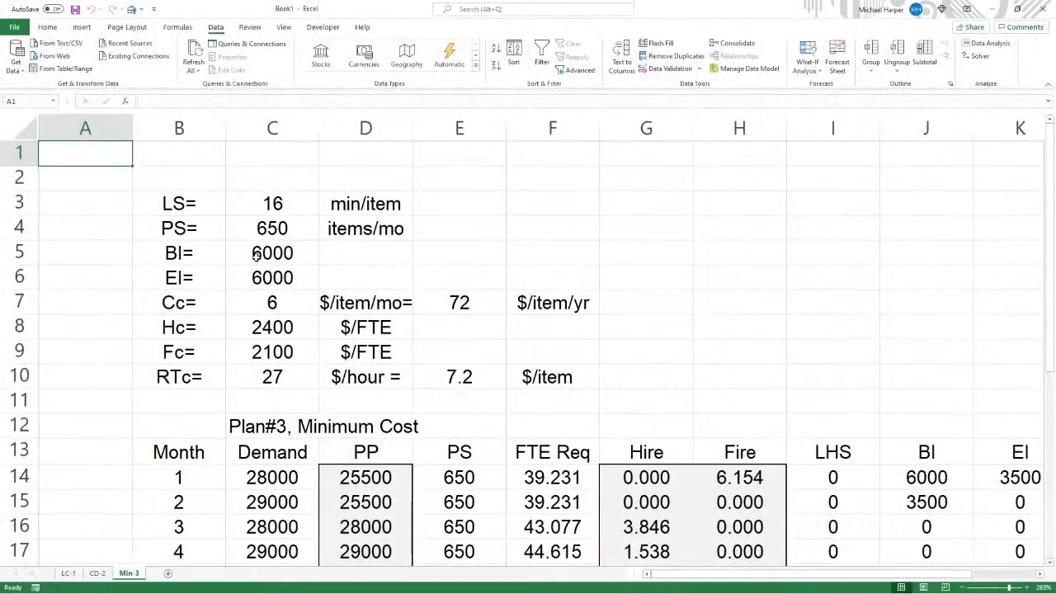
scroll(297, 216, down, 1)
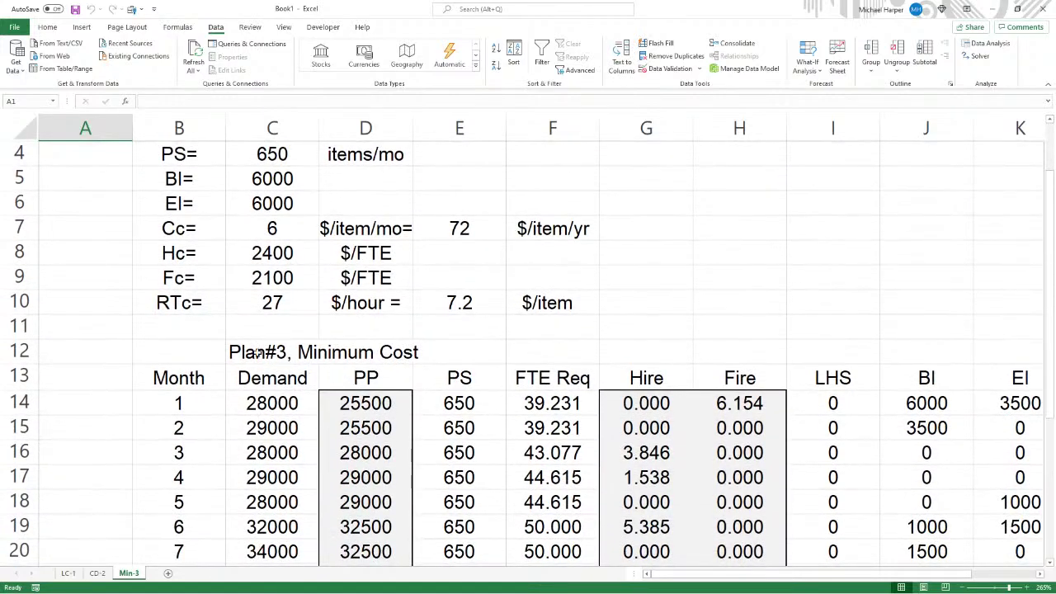
drag(257, 354, 351, 355)
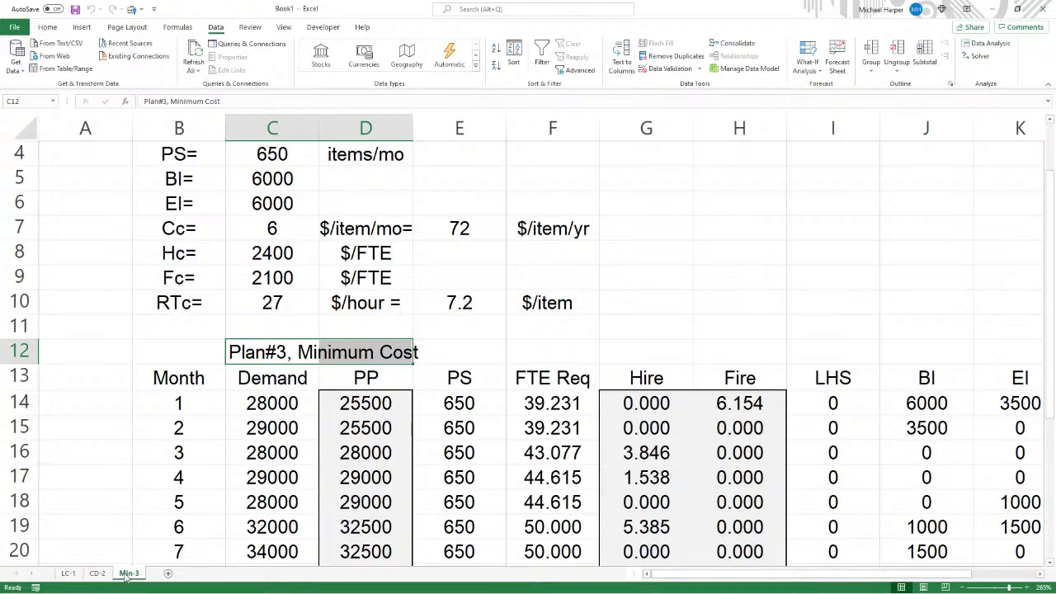
drag(126, 575, 169, 575)
right_click(168, 575)
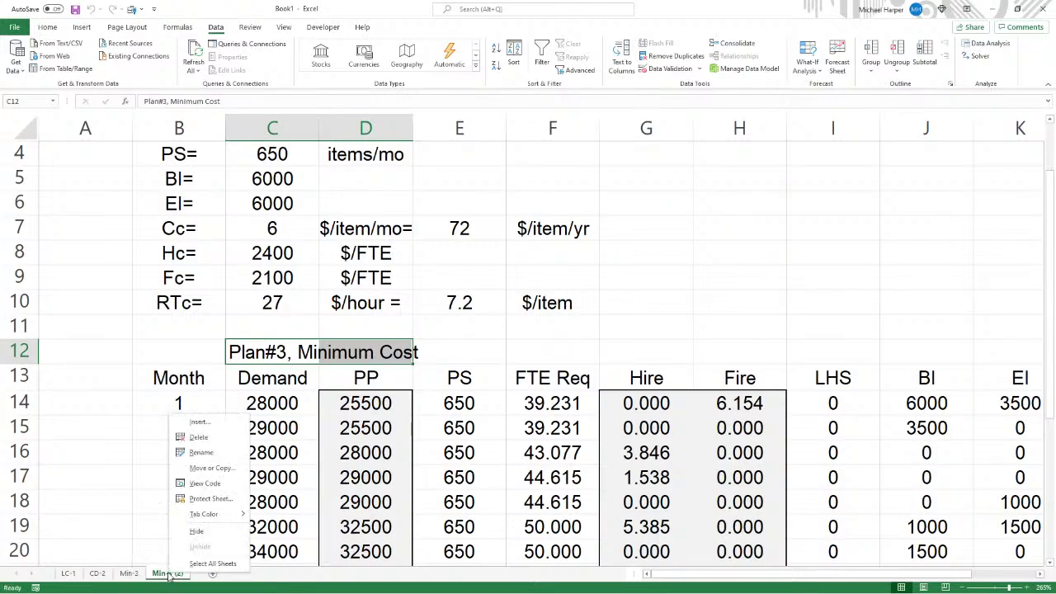
click(194, 453)
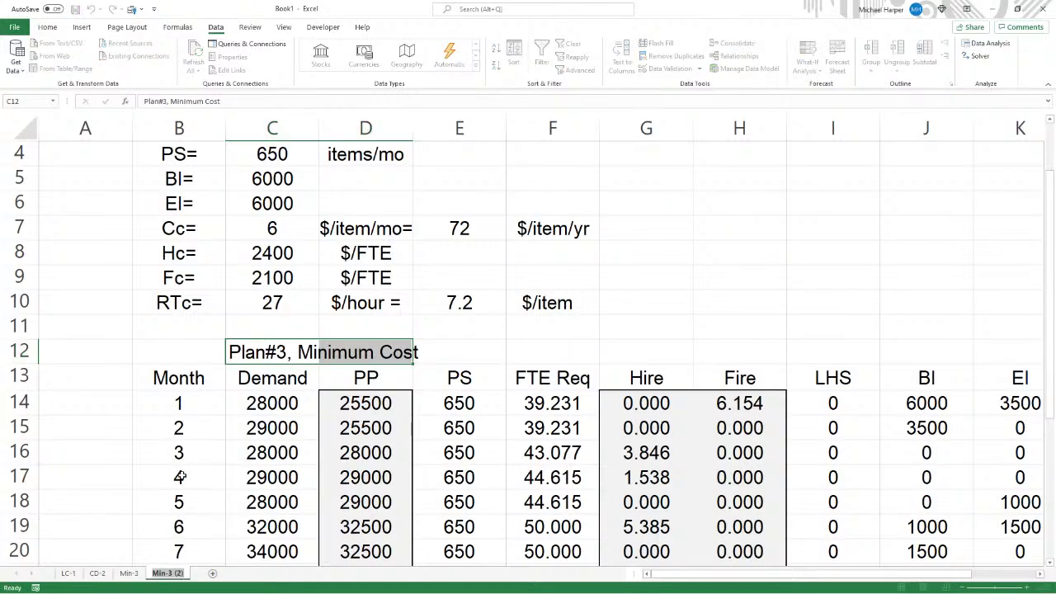
text(MaxFTE-4)
key(Return)
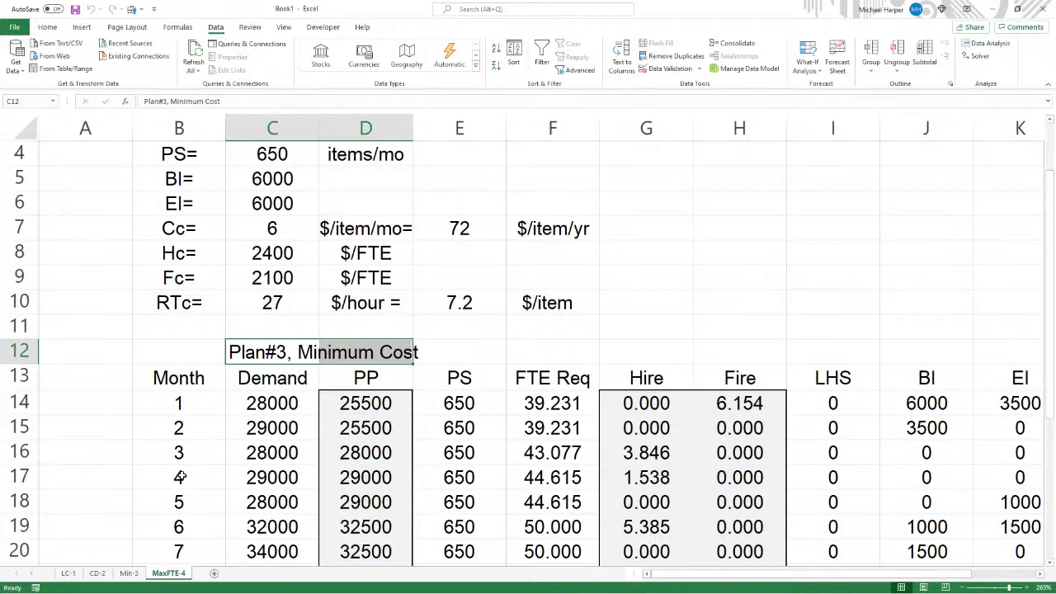
Change the plan title in cell C12 of the copied sheet to "Plan#4, Minimum Cost, Max FTE"
click(231, 355)
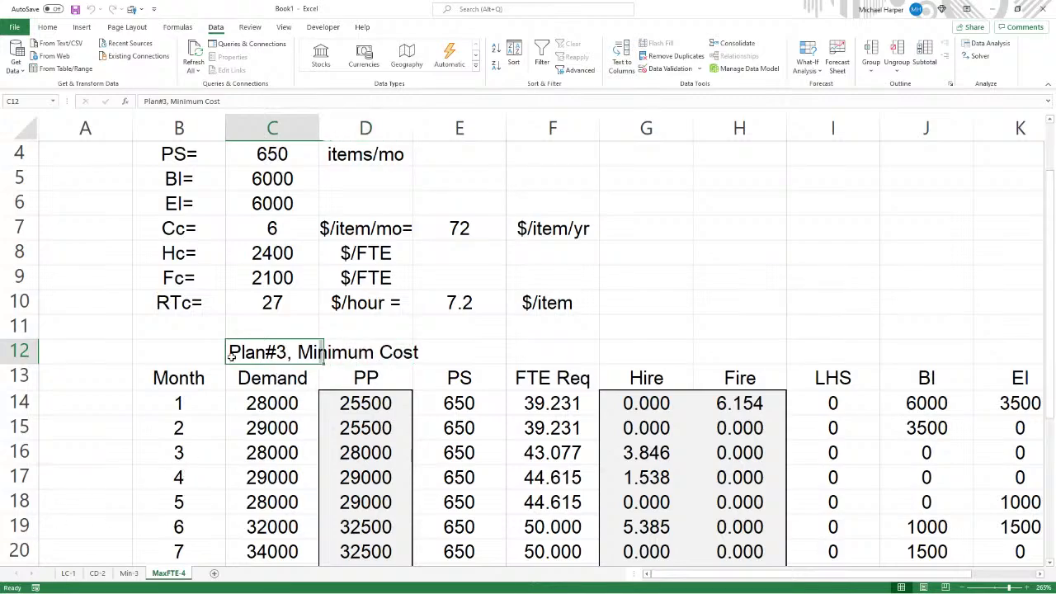
click(165, 101)
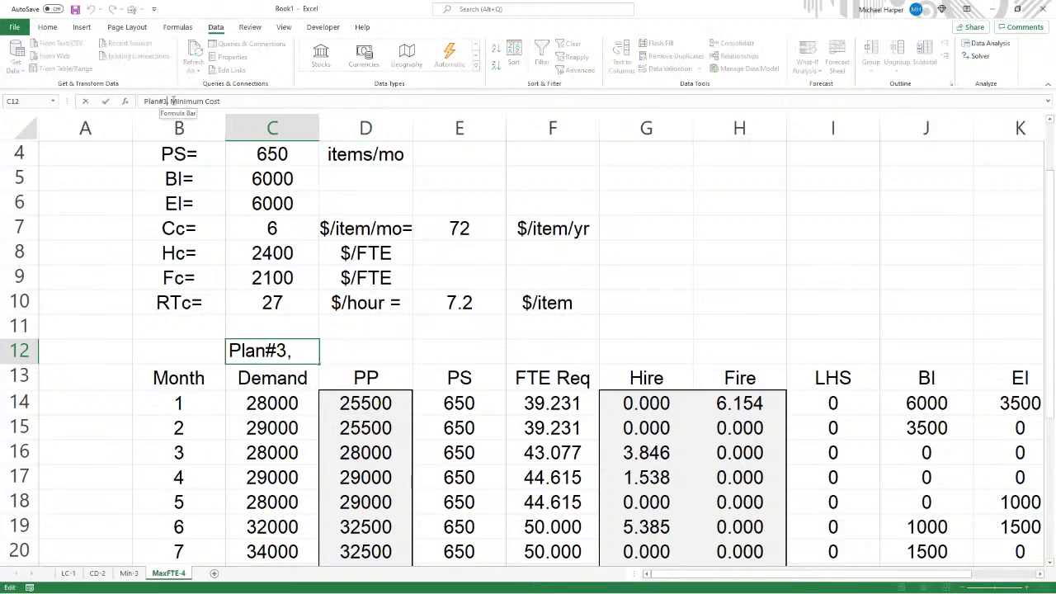
key(BackSpace)
text(4)
click(248, 101)
text(, M)
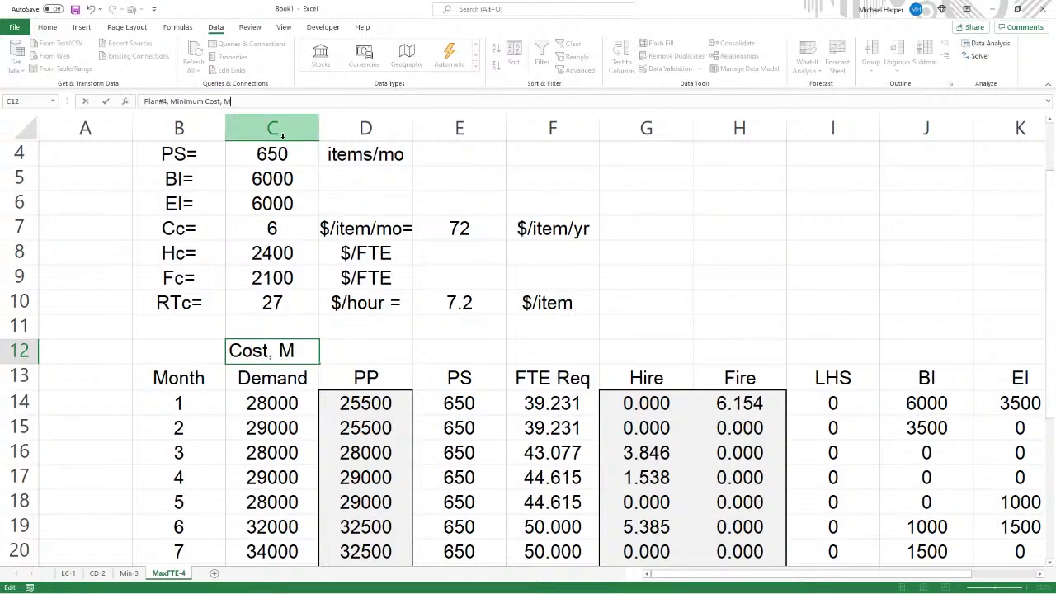
text(ax FTE)
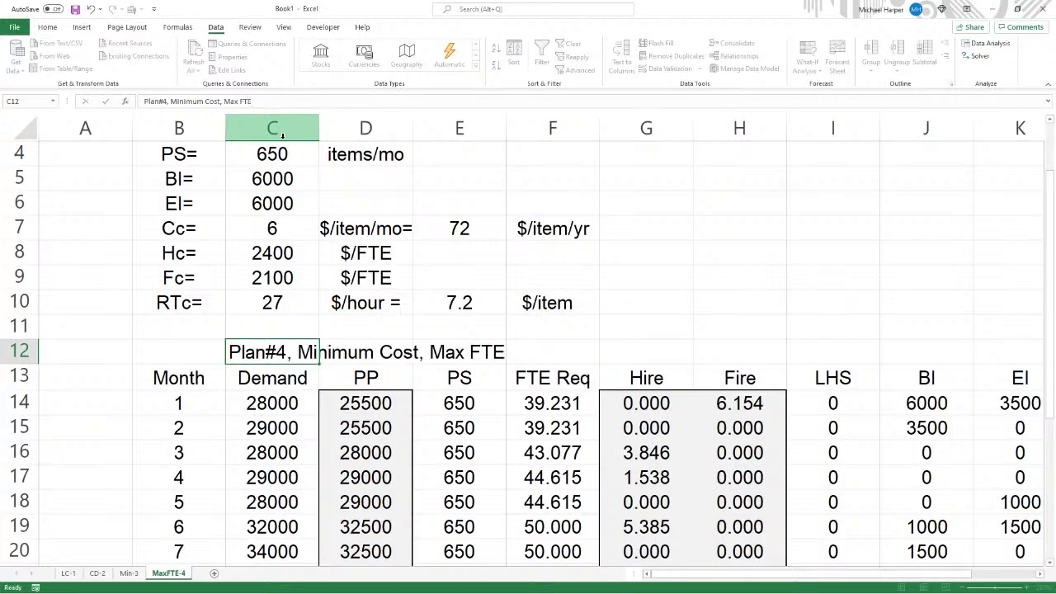
key(Return)
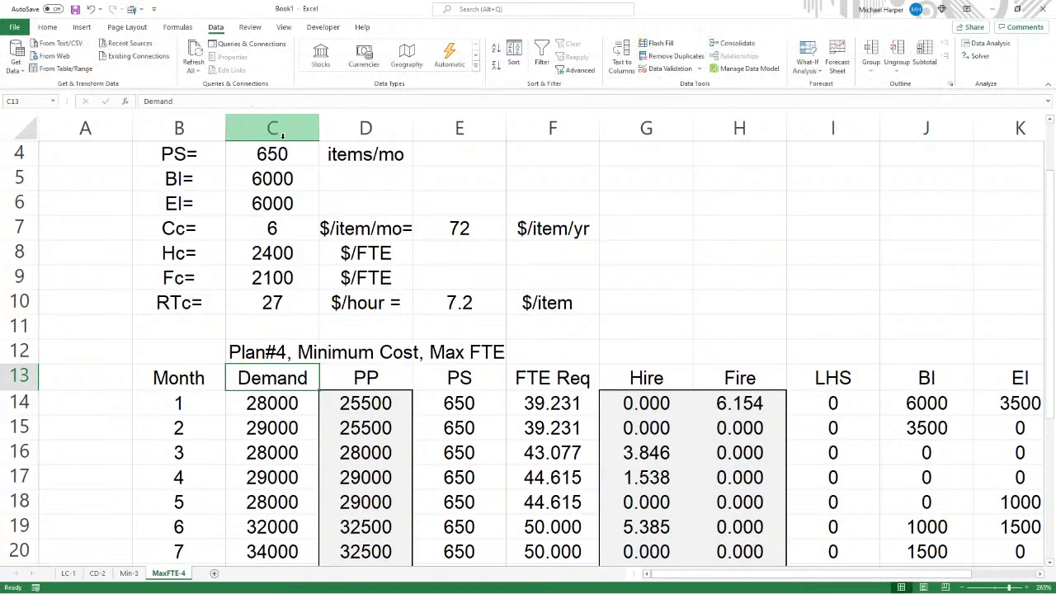
Add a maximum workforce parameter in row 11 with label "Max FTE=", value 45 and unit "FTE/mo"
click(181, 326)
text(Ma)
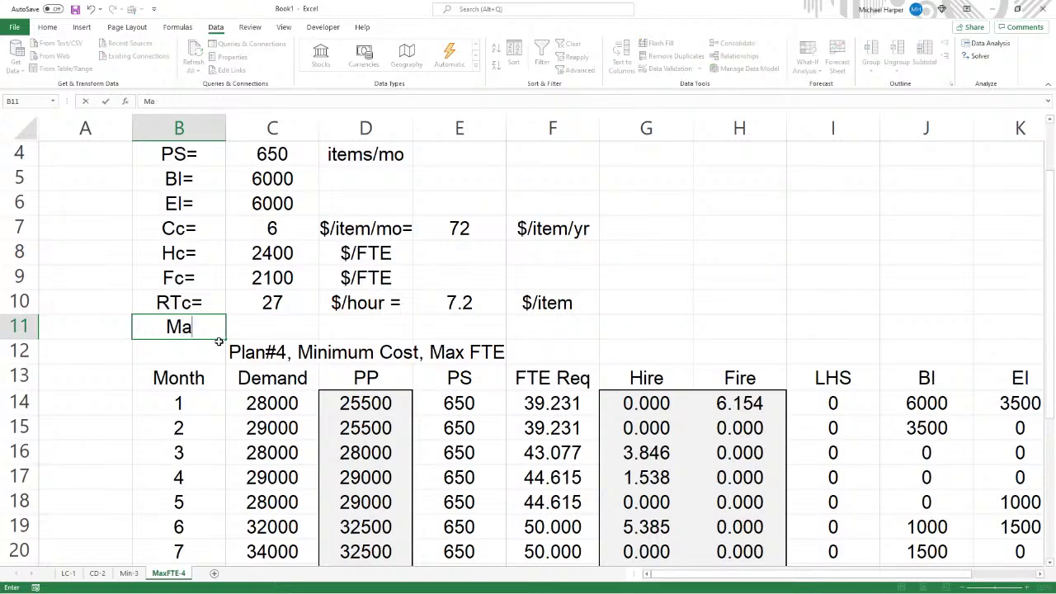
text(x FTE=)
key(Tab)
text(45)
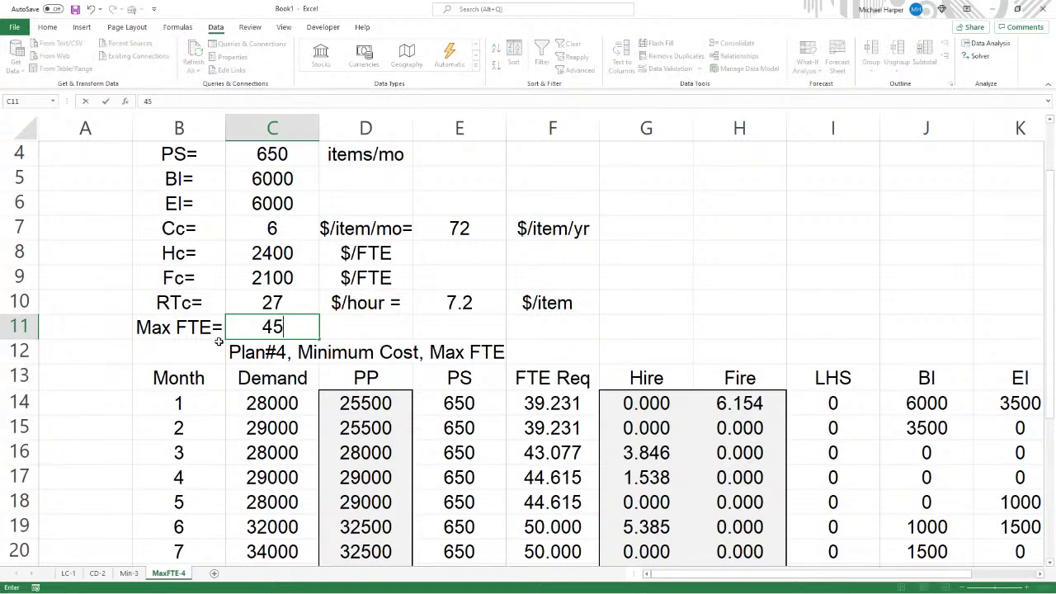
key(Tab)
text(FTE/mo)
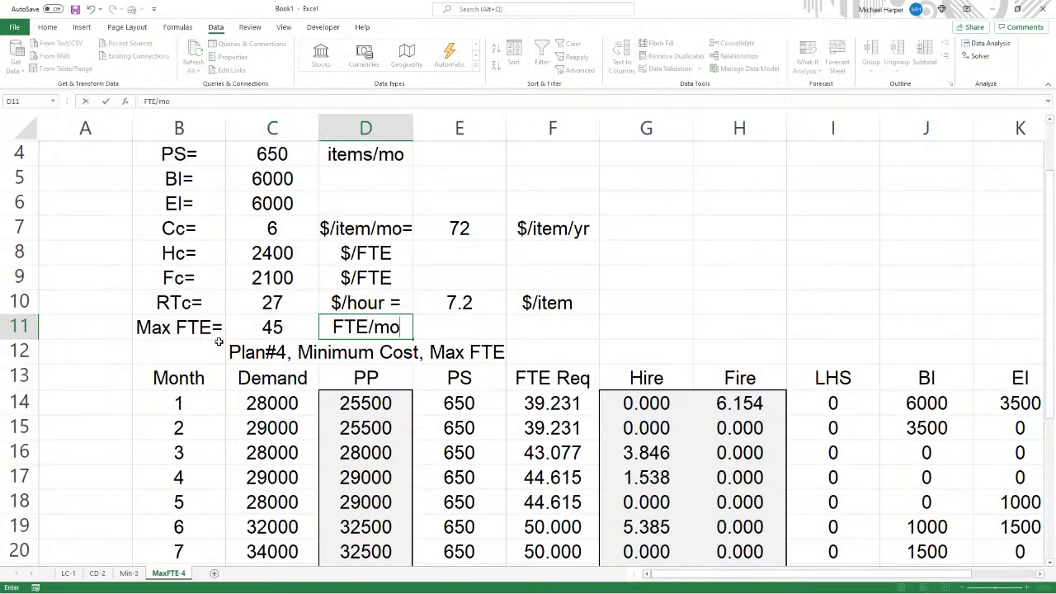
key(Return)
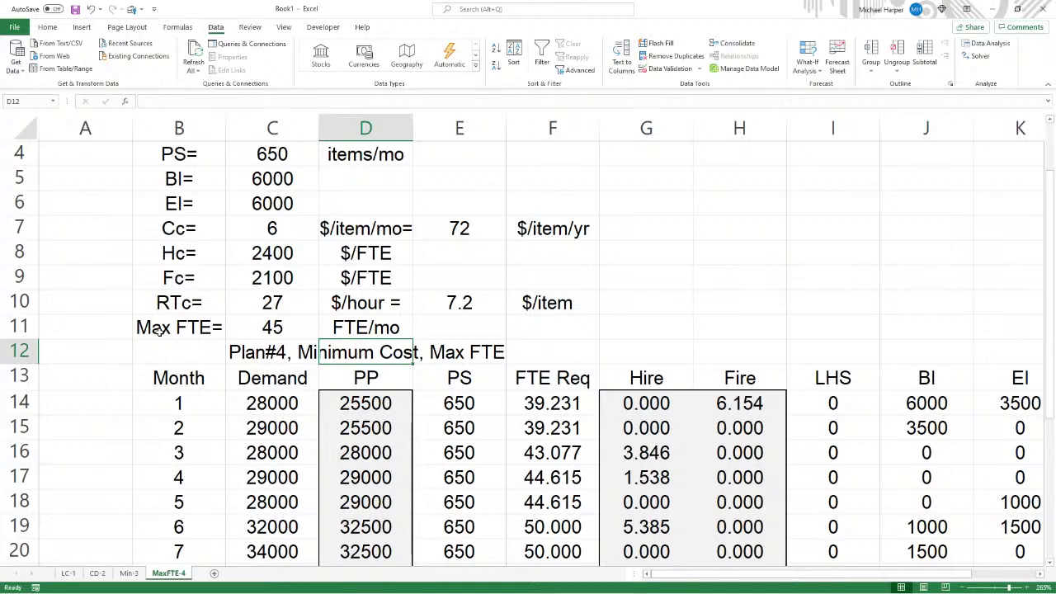
Insert a row above Max FTE, label it "Otc=" in B11 and calculate the hourly overtime cost in C11 as =1.5*C10
click(15, 327)
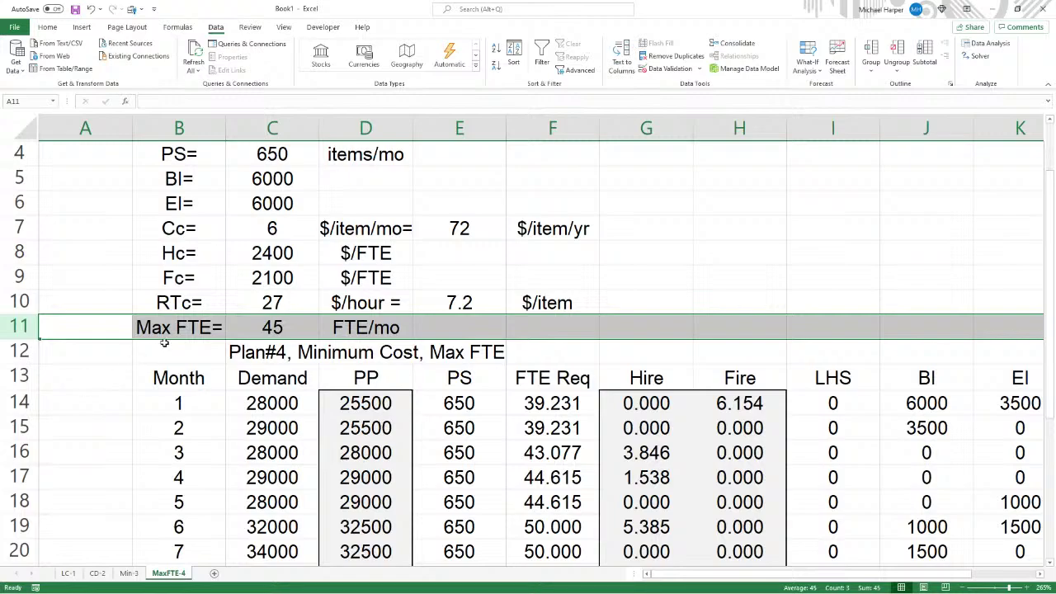
key(ctrl+shift+plus)
click(187, 328)
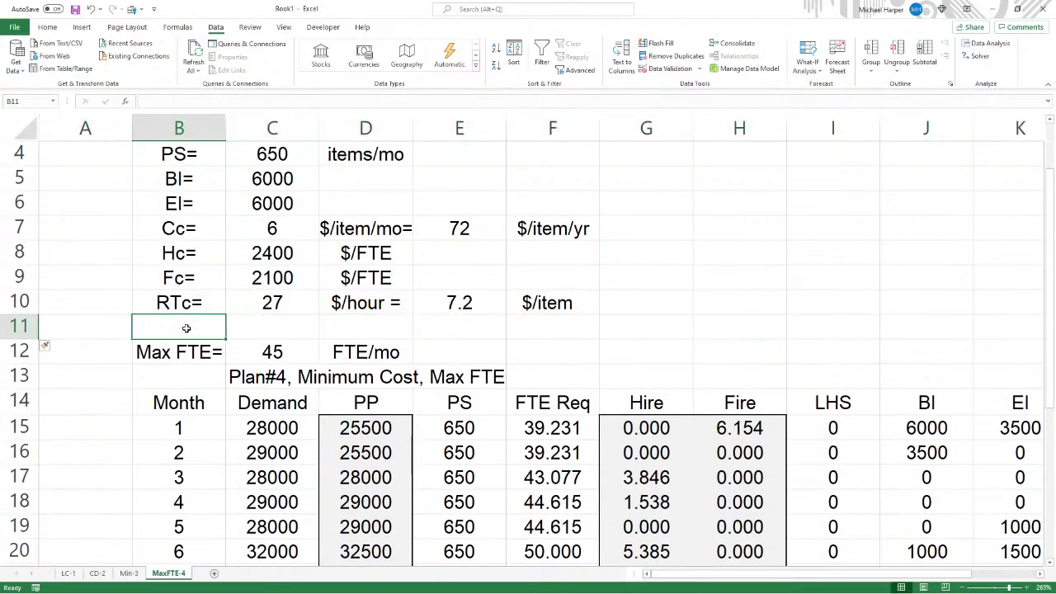
text(Otc=)
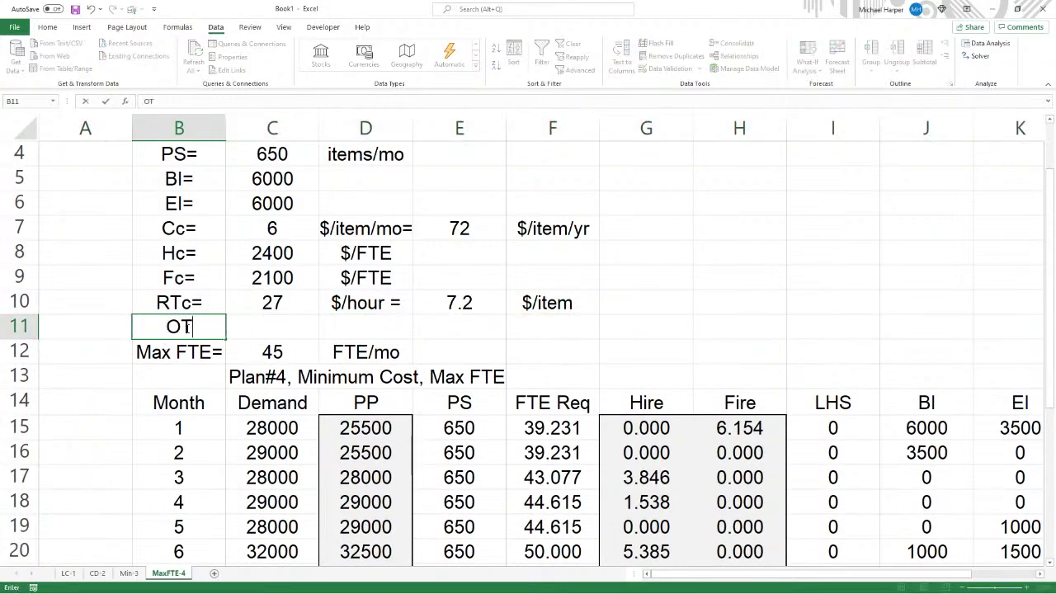
key(Tab)
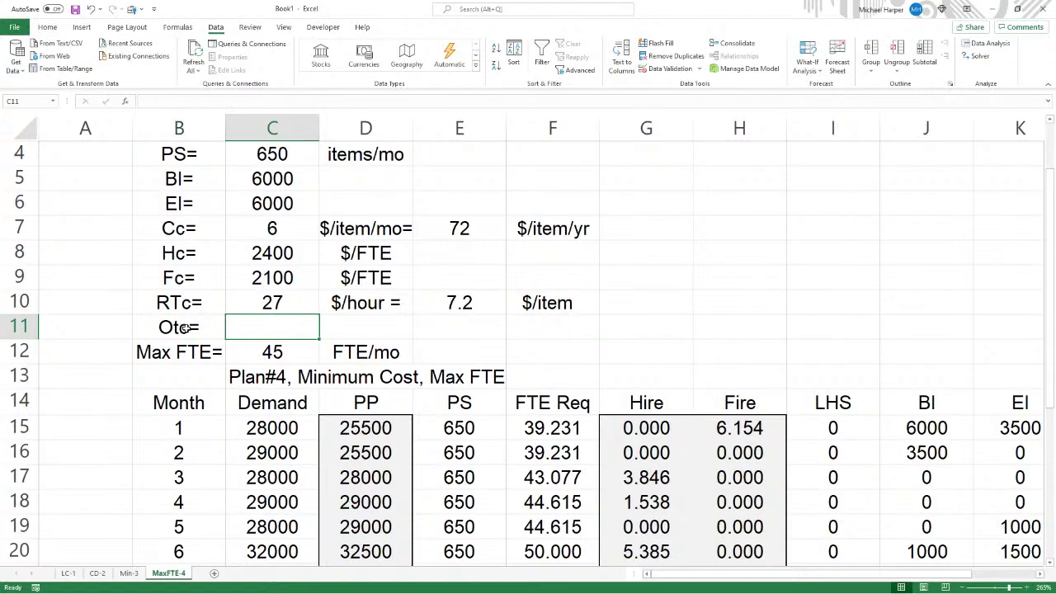
text(=1.5*)
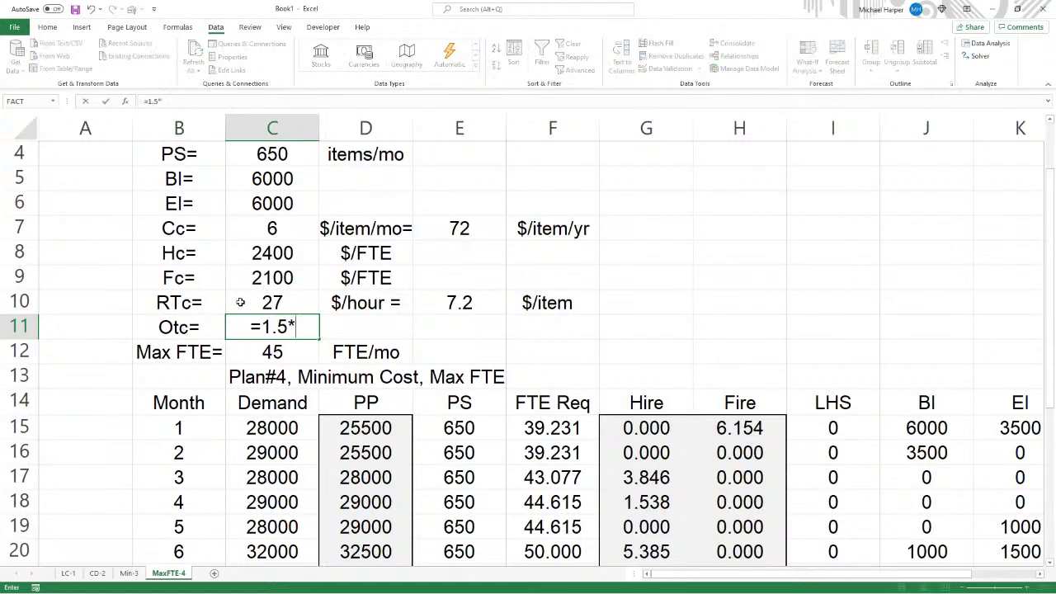
click(270, 302)
key(Return)
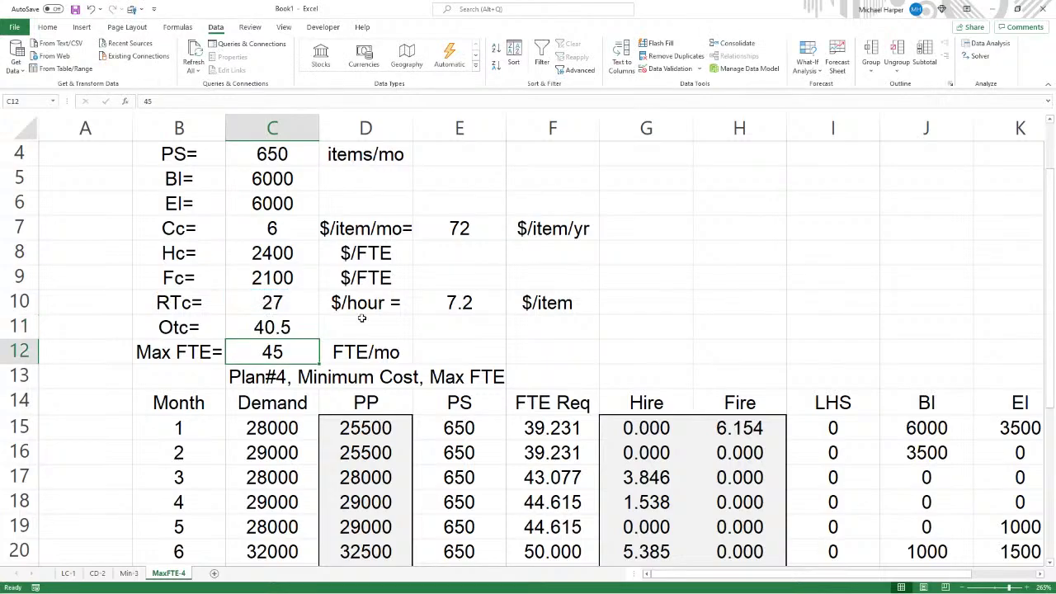
Calculate the overtime cost per item in E11 as 1.5 times the regular-time cost in E10
click(477, 328)
text(=1)
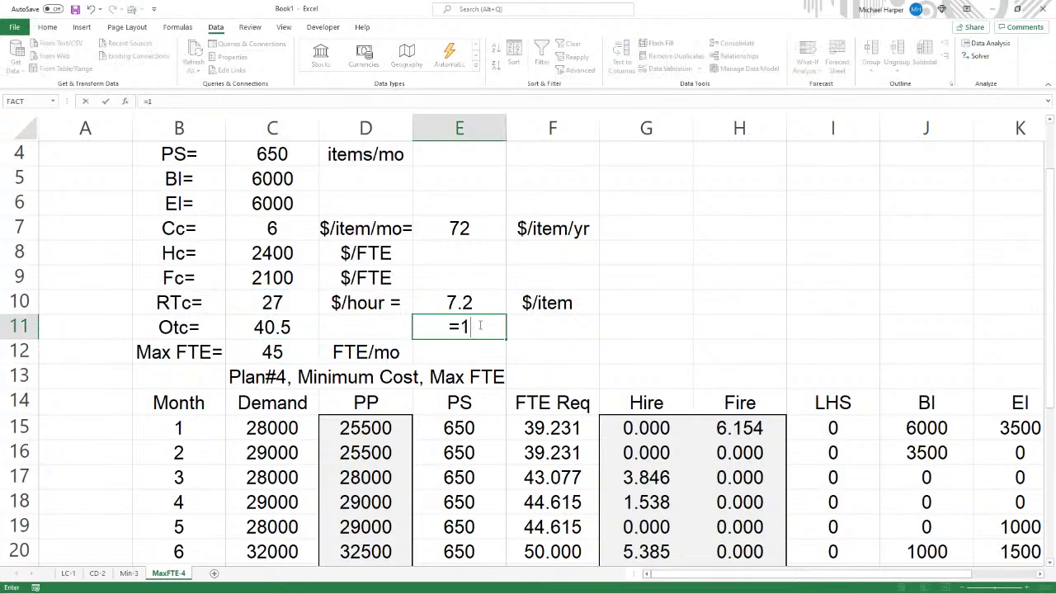
text(.5*)
click(473, 303)
key(Return)
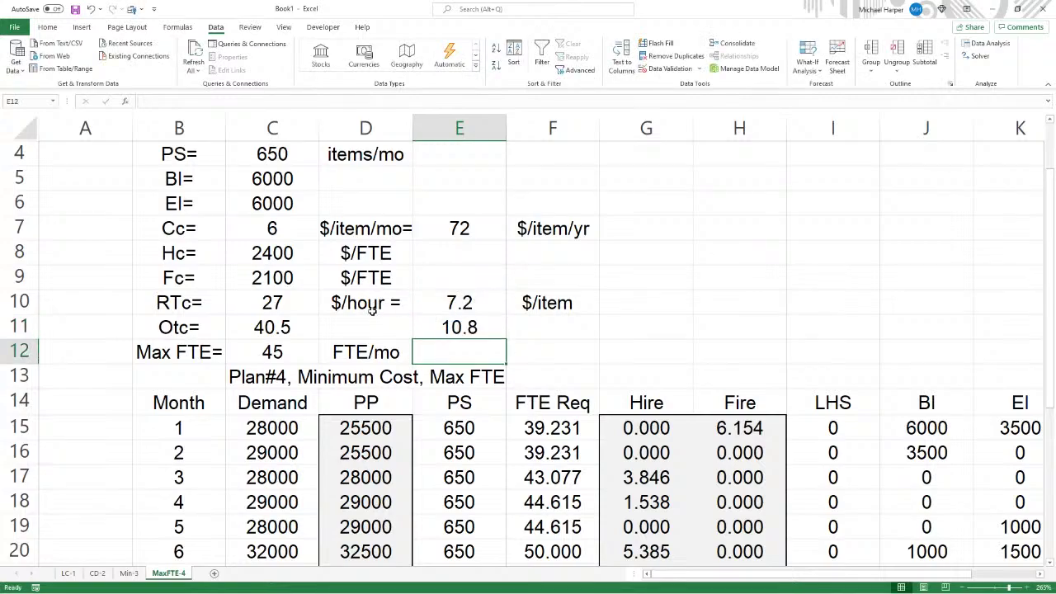
Copy the unit labels "$/hour =" and "$/item" from the RTc row into D11 and F11 of the Otc row
click(361, 306)
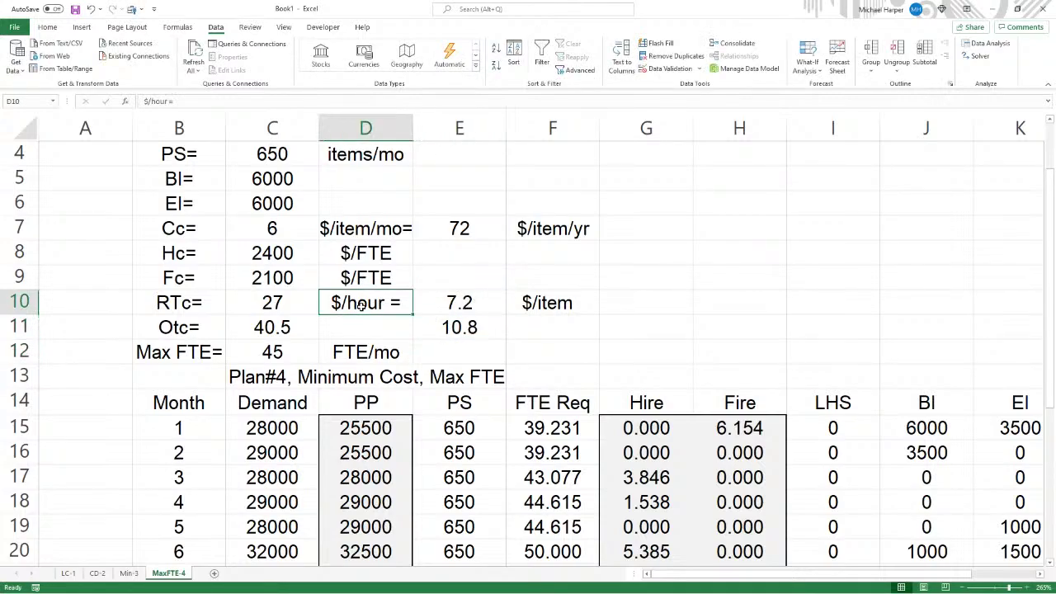
key(ctrl+c)
click(366, 329)
key(ctrl+v)
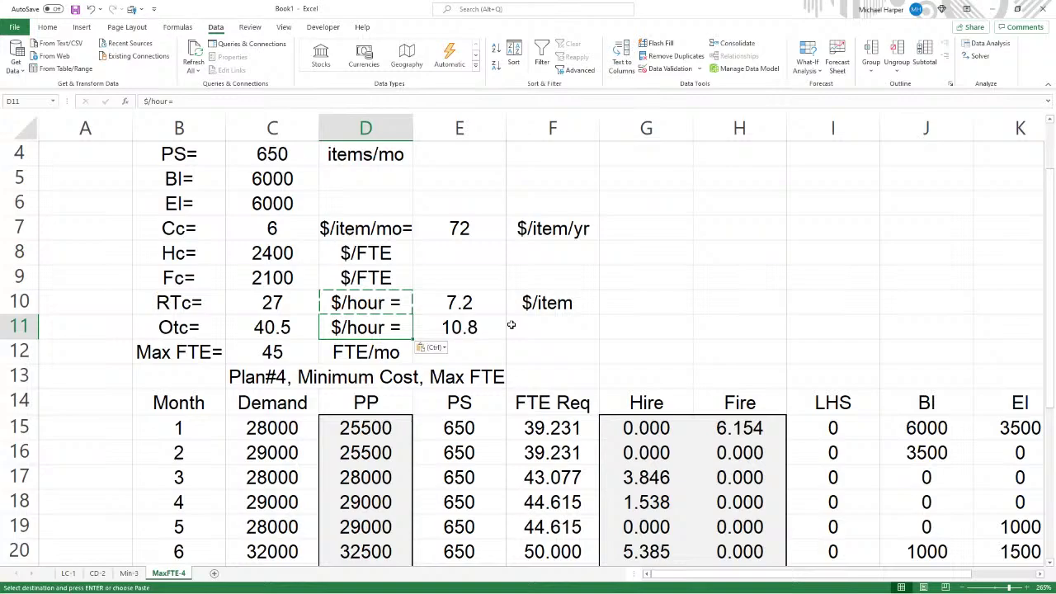
click(553, 306)
key(ctrl+c)
click(551, 328)
key(ctrl+v)
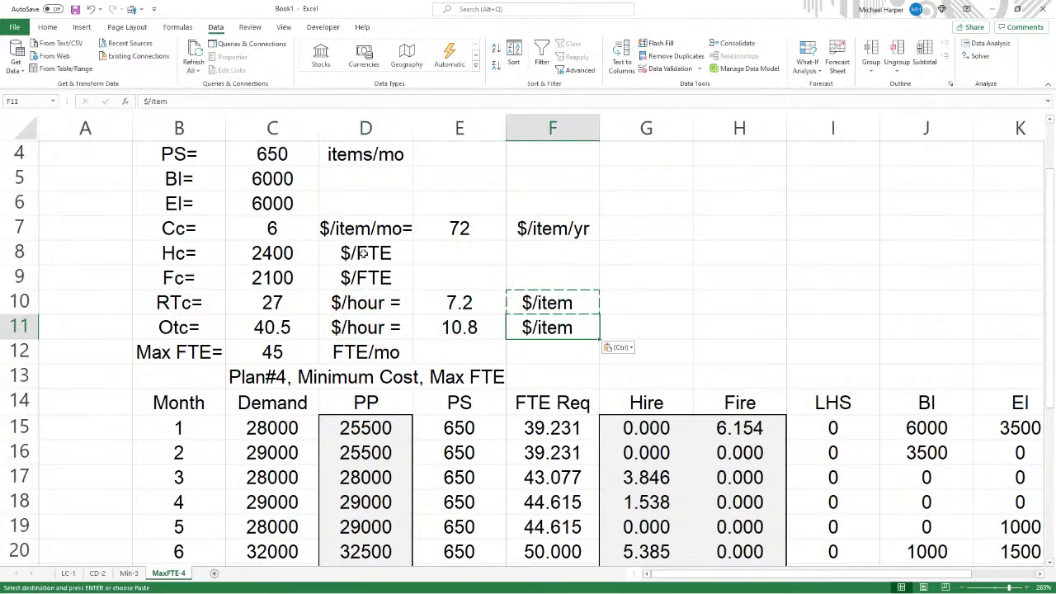
Insert a blank row between the Max FTE parameter and the Plan#4 title
click(23, 376)
key(ctrl+shift+plus)
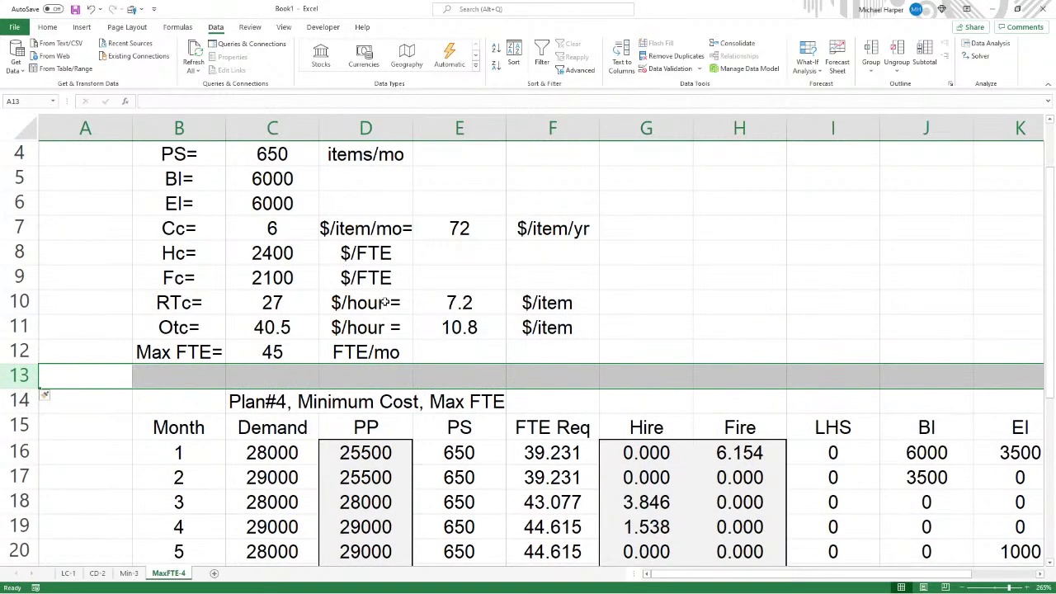
scroll(380, 301, down, 1)
scroll(380, 301, down, 1)
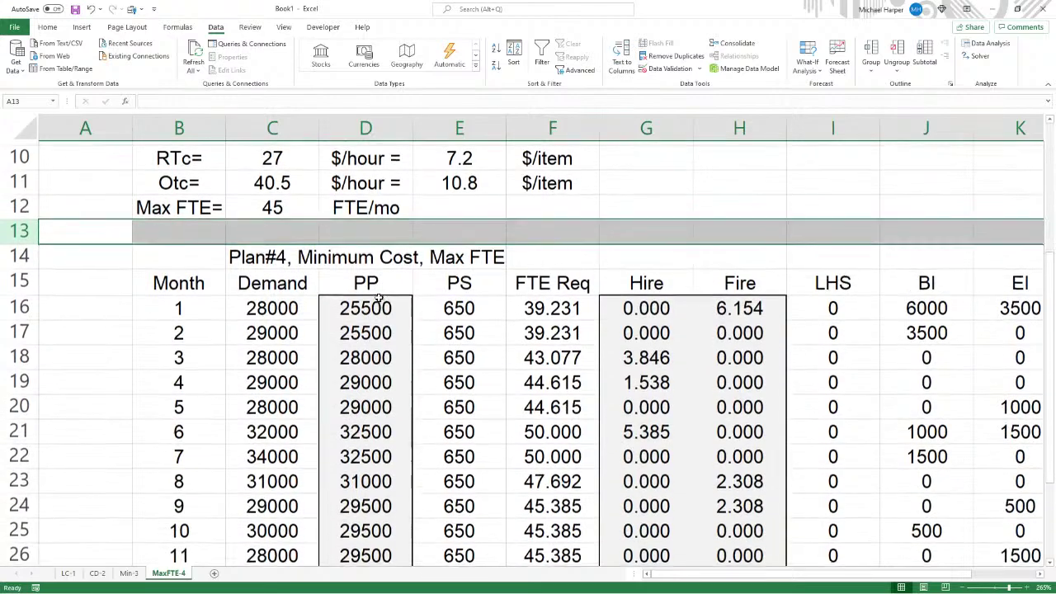
scroll(380, 301, up, 2)
scroll(404, 313, down, 3)
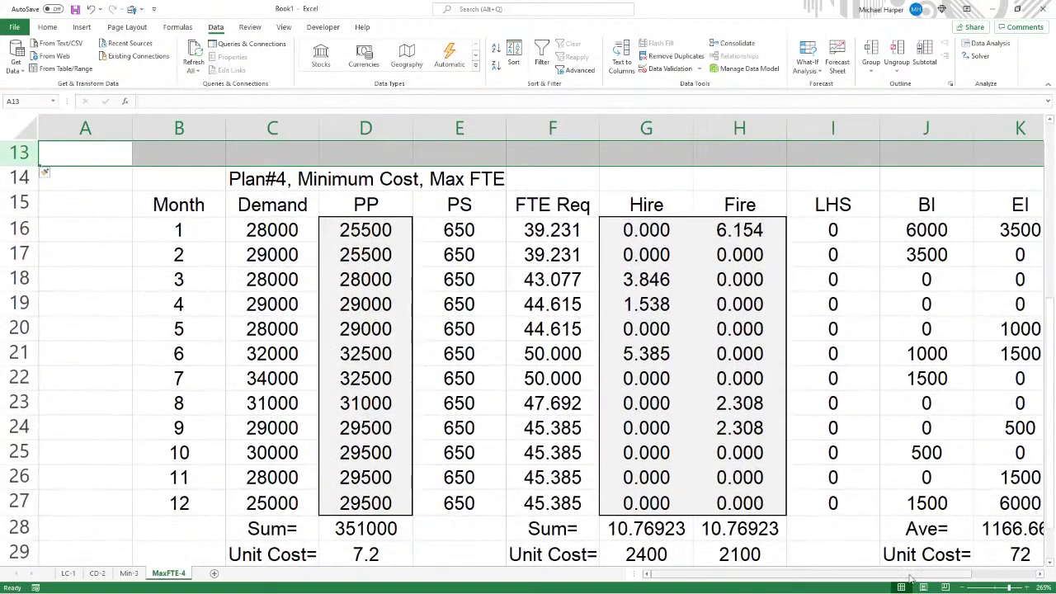
Insert two blank columns between the FTE Req and Hire columns
click(1045, 578)
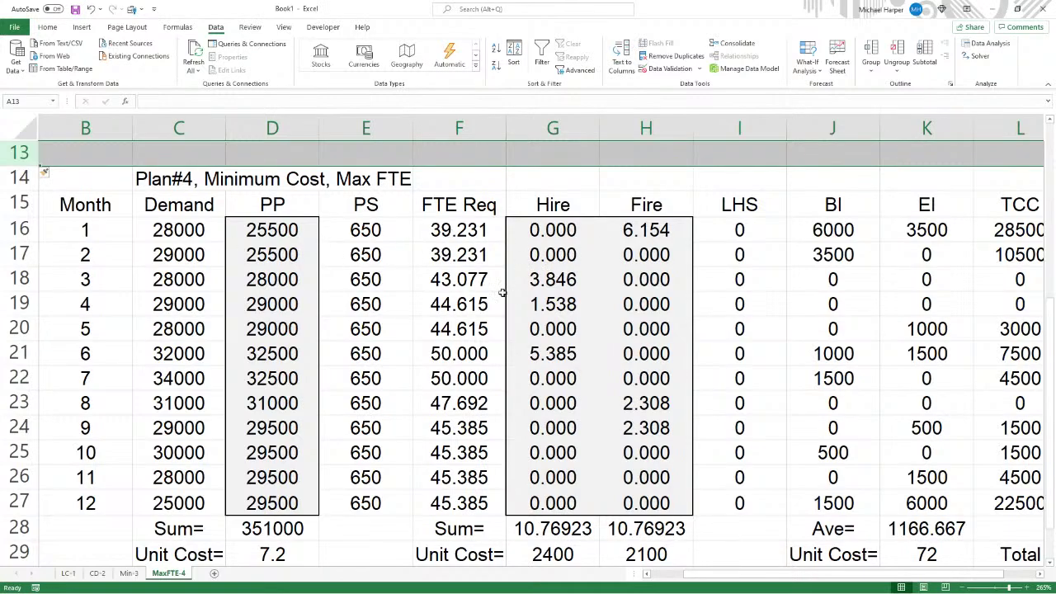
scroll(528, 303, up, 1)
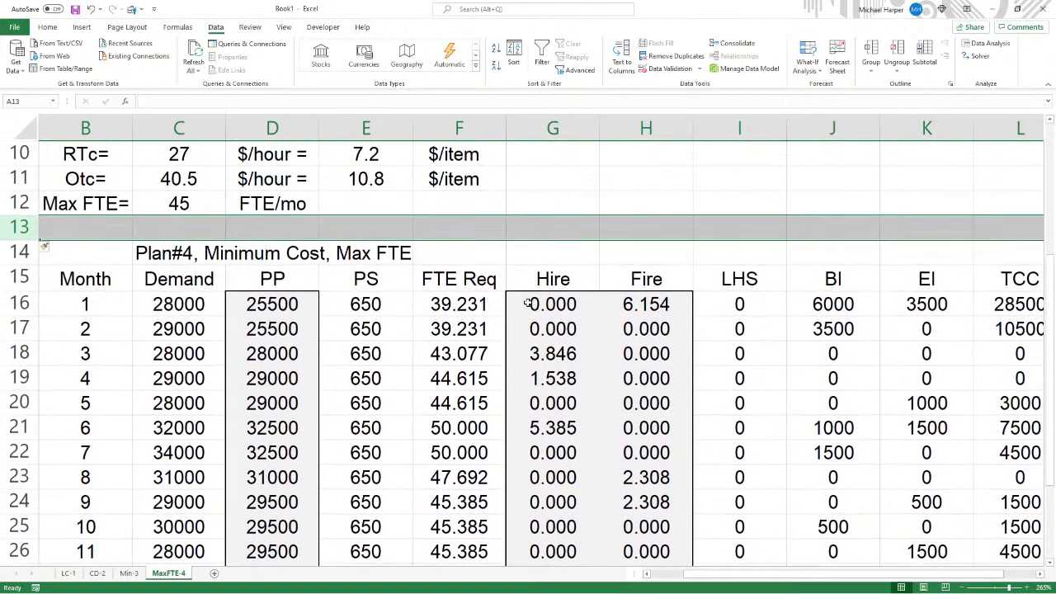
scroll(527, 303, down, 1)
scroll(514, 281, up, 1)
drag(459, 303, 454, 428)
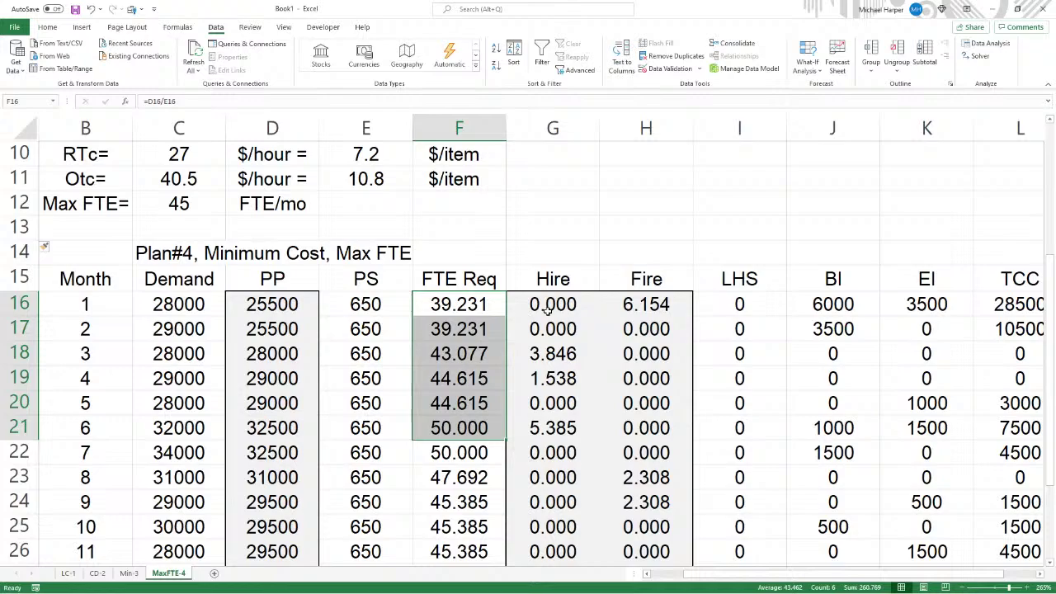
click(587, 285)
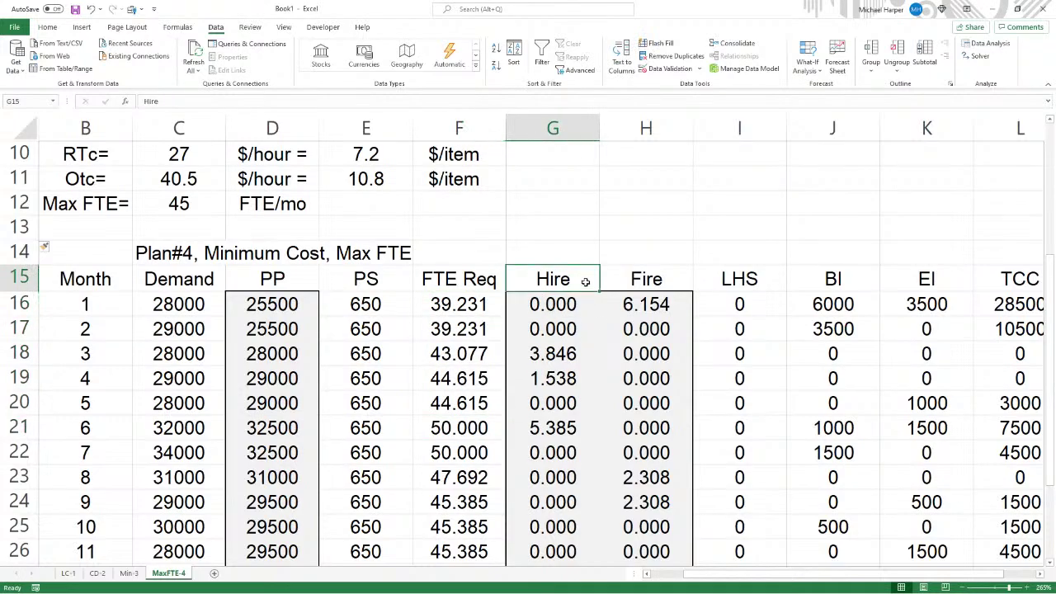
click(566, 126)
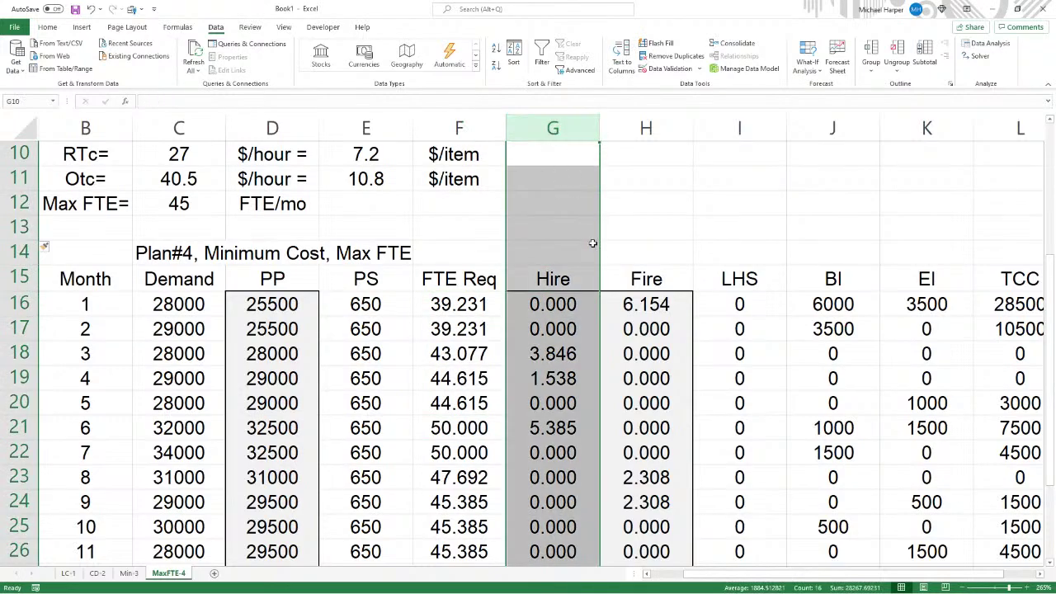
scroll(592, 244, up, 3)
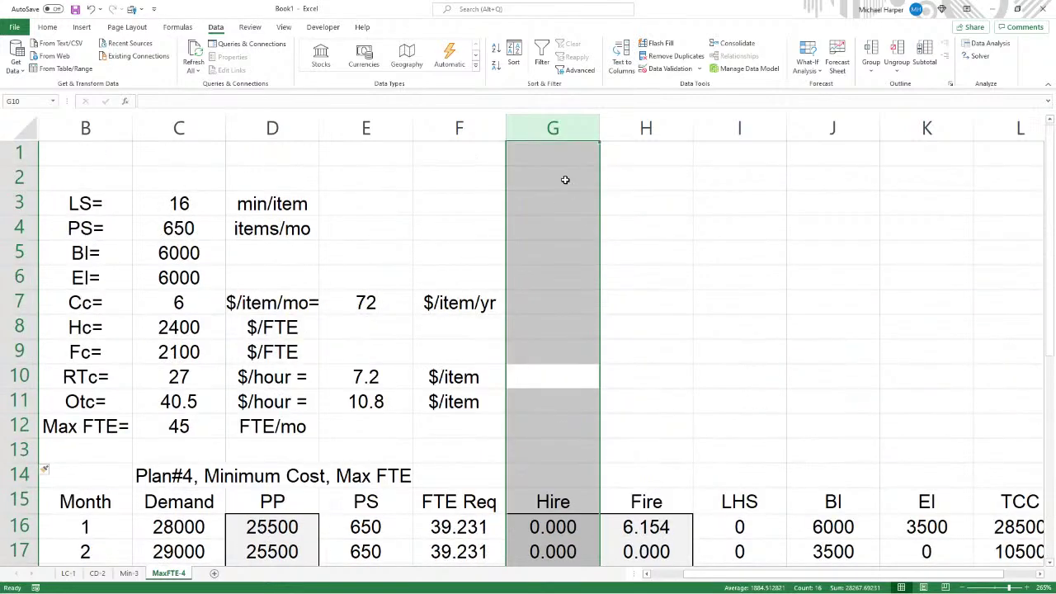
scroll(567, 179, down, 4)
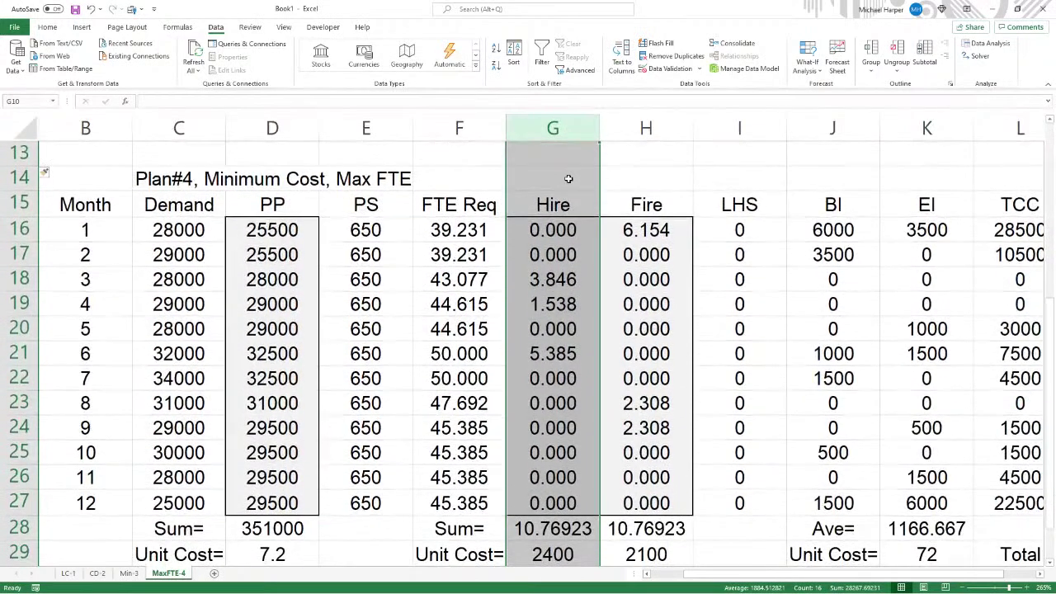
key(ctrl+shift+plus)
scroll(607, 216, up, 4)
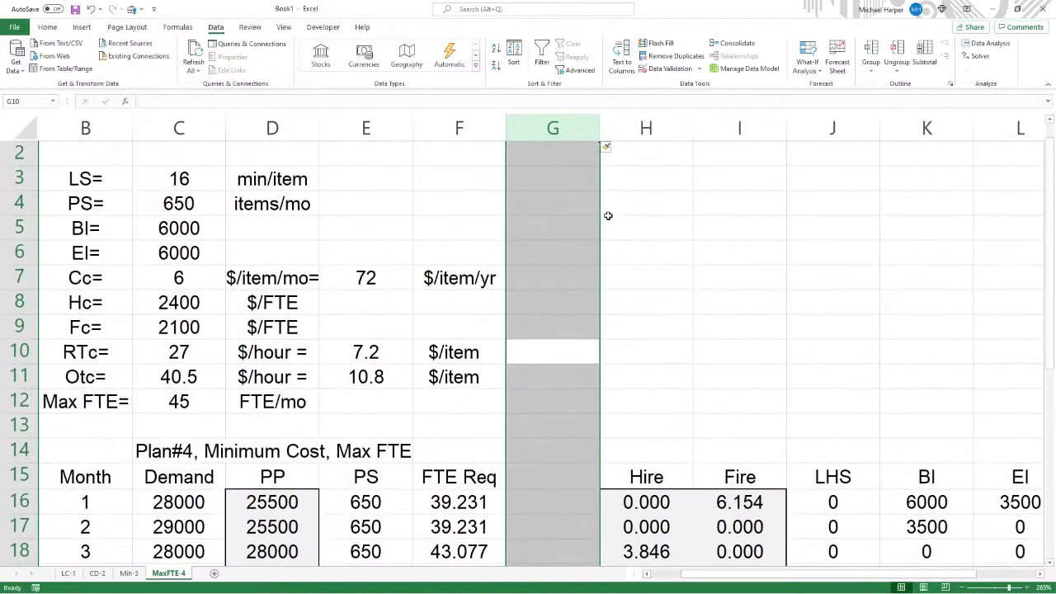
key(ctrl+shift+plus)
scroll(609, 148, down, 7)
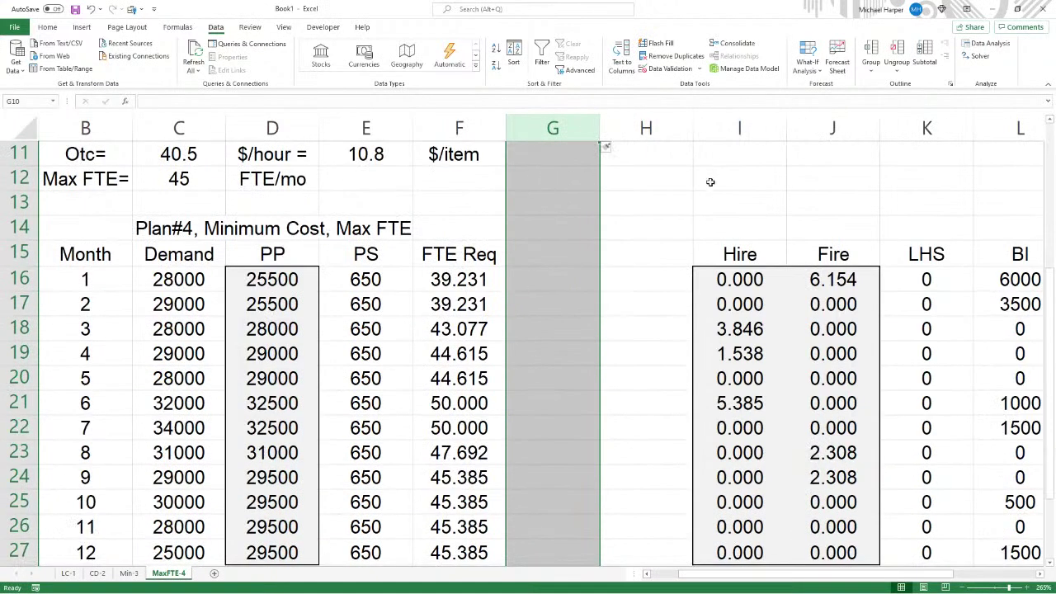
scroll(719, 203, up, 5)
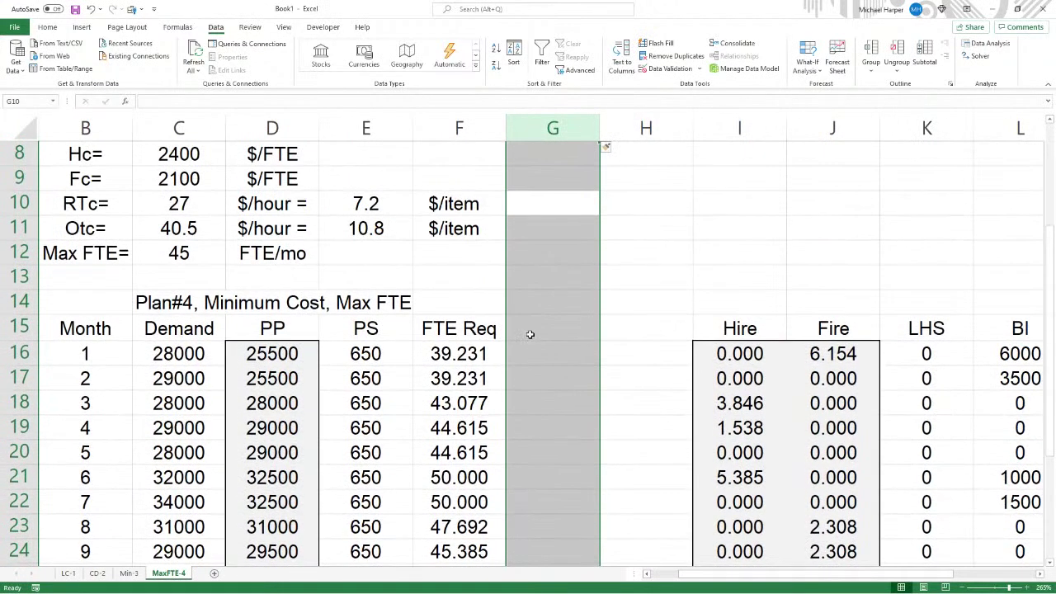
Title the two new columns "RT-PP" in G15 and "OT-PP" in H15
click(515, 331)
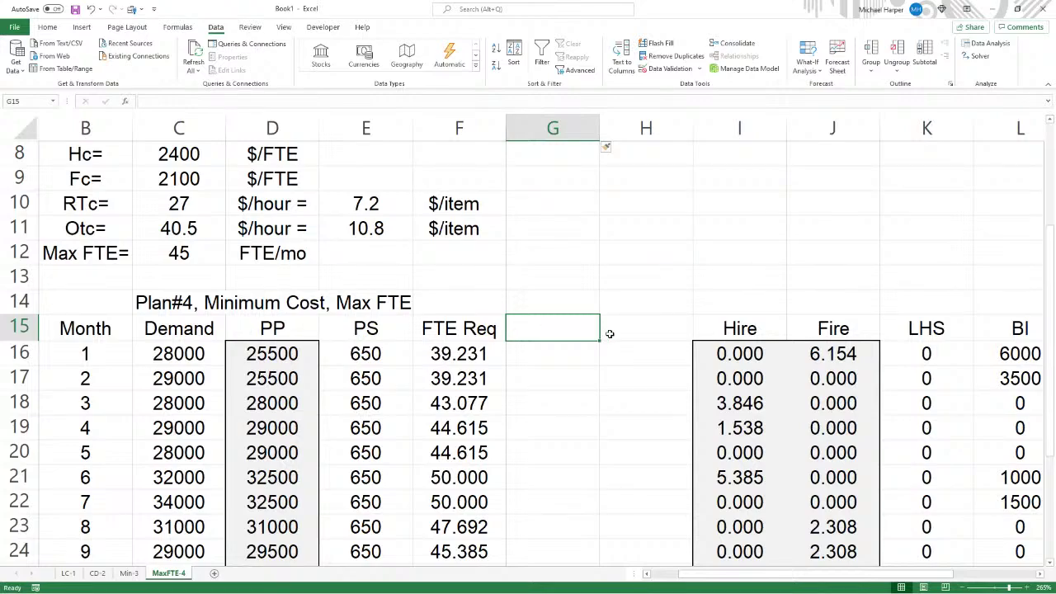
text(RT-PP)
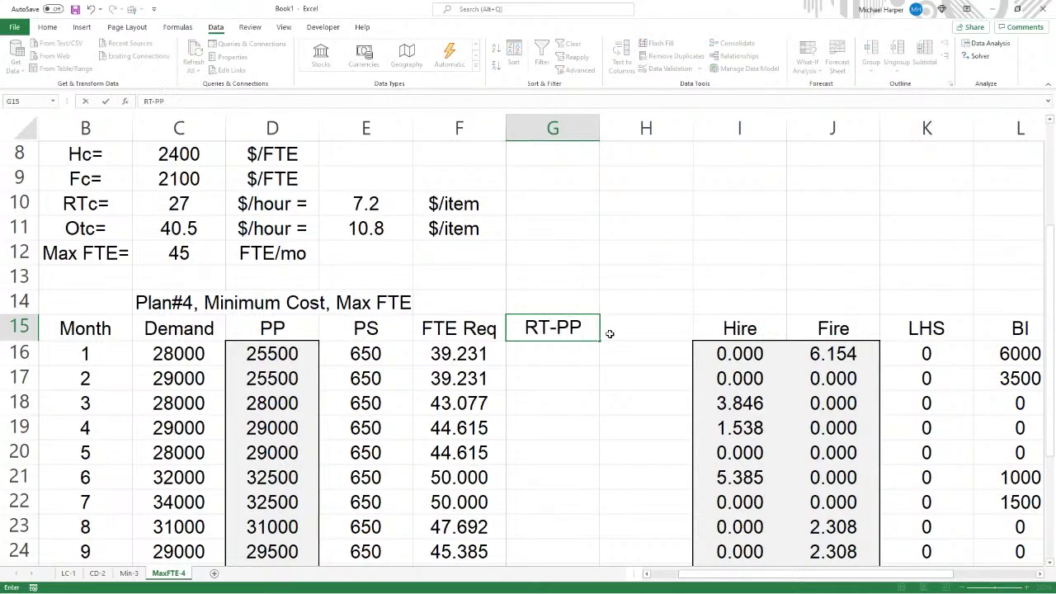
click(609, 333)
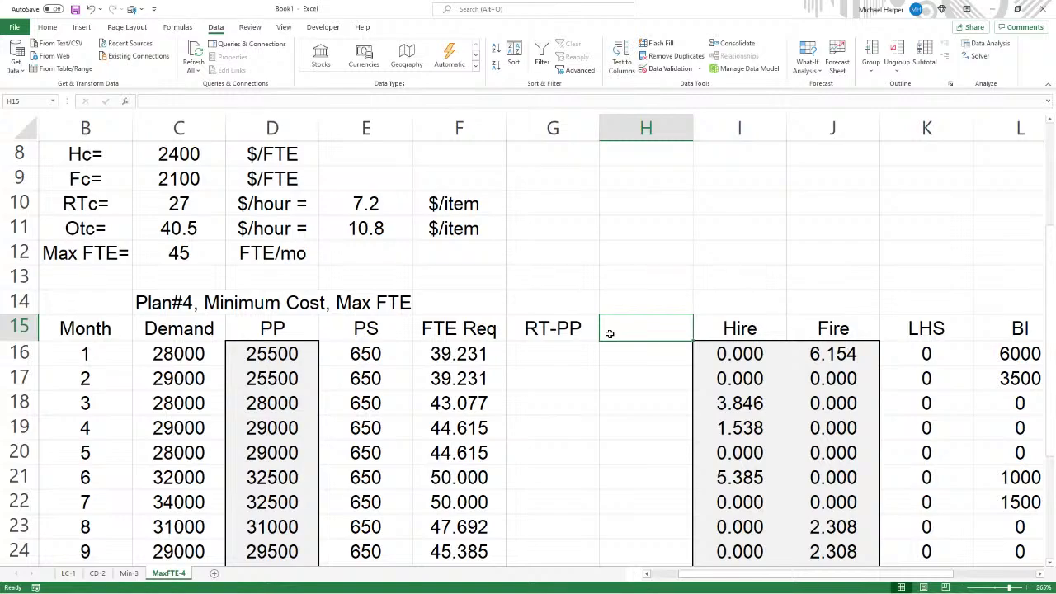
text(OT-PP)
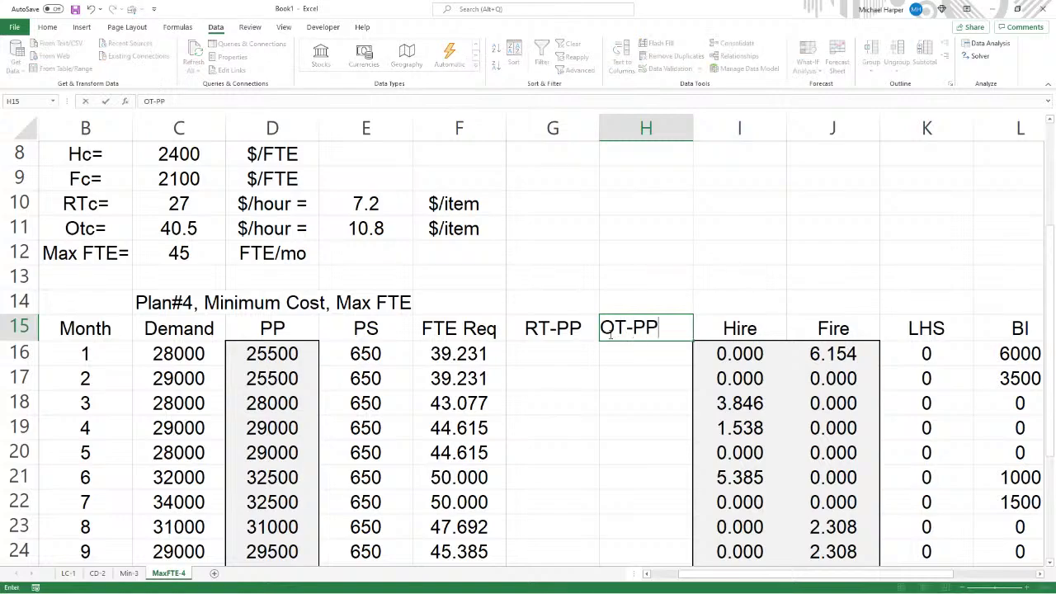
key(Return)
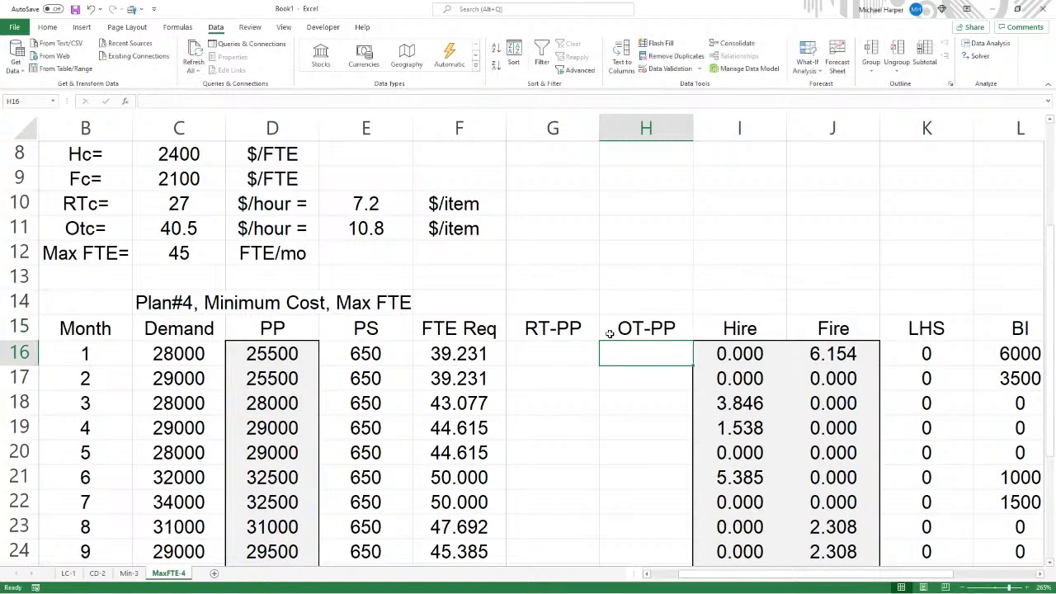
Calculate month 1's PP in D16 as the sum of RT-PP and OT-PP with =G16+H16
click(264, 351)
text(=)
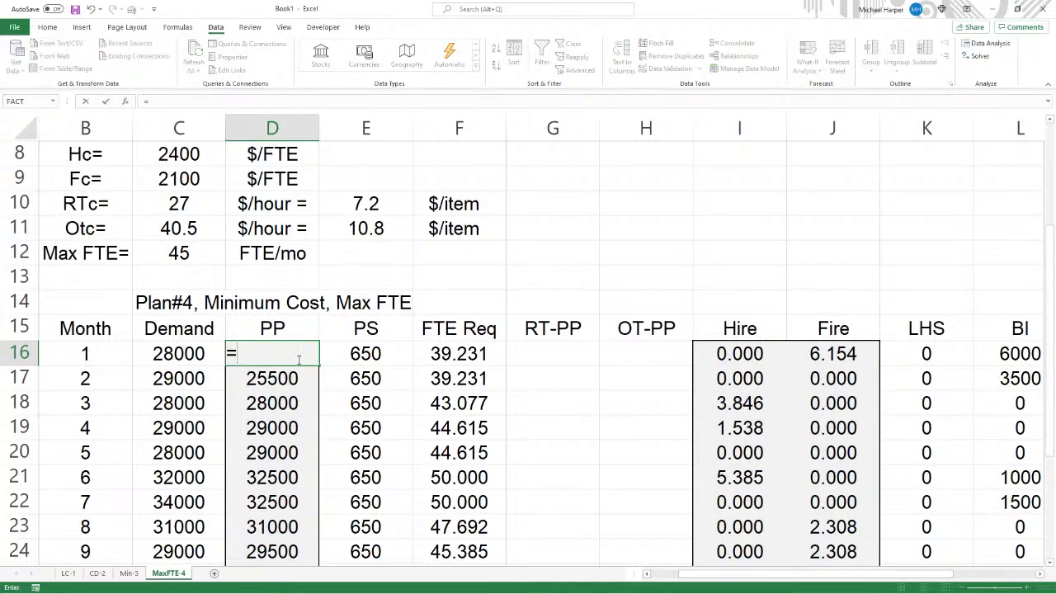
click(544, 354)
text(+)
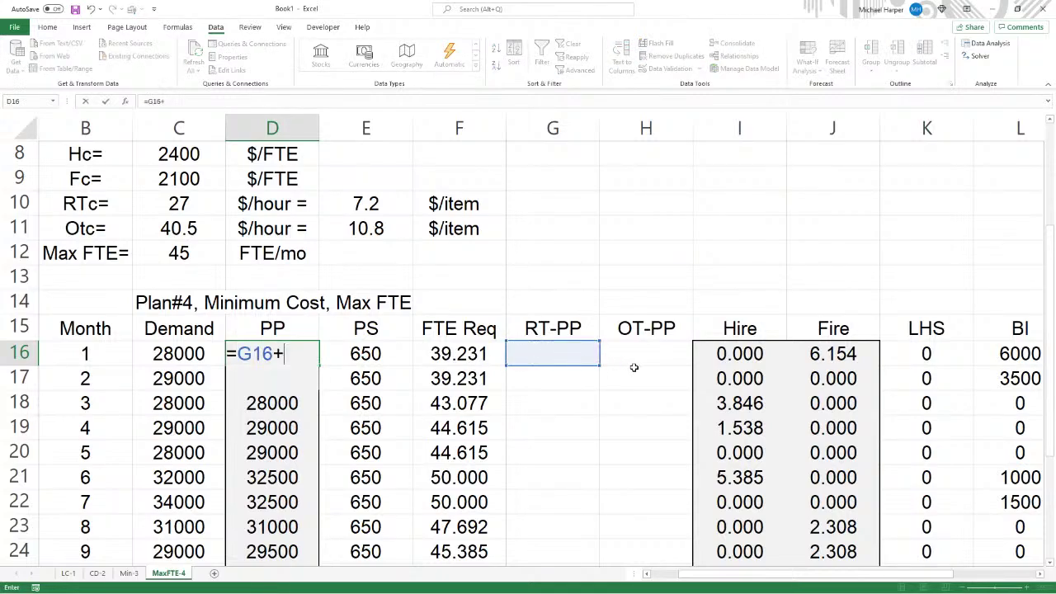
click(640, 357)
key(Return)
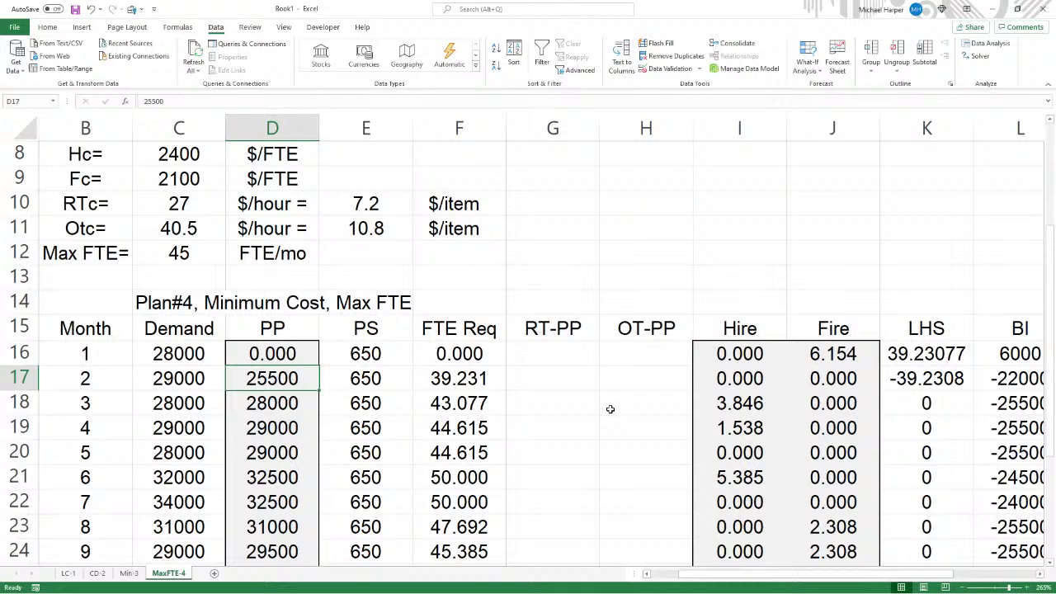
Copy the D16 production formula down the PP column through month 12 in D27
click(300, 355)
scroll(301, 355, down, 3)
scroll(338, 231, up, 2)
scroll(336, 226, up, 1)
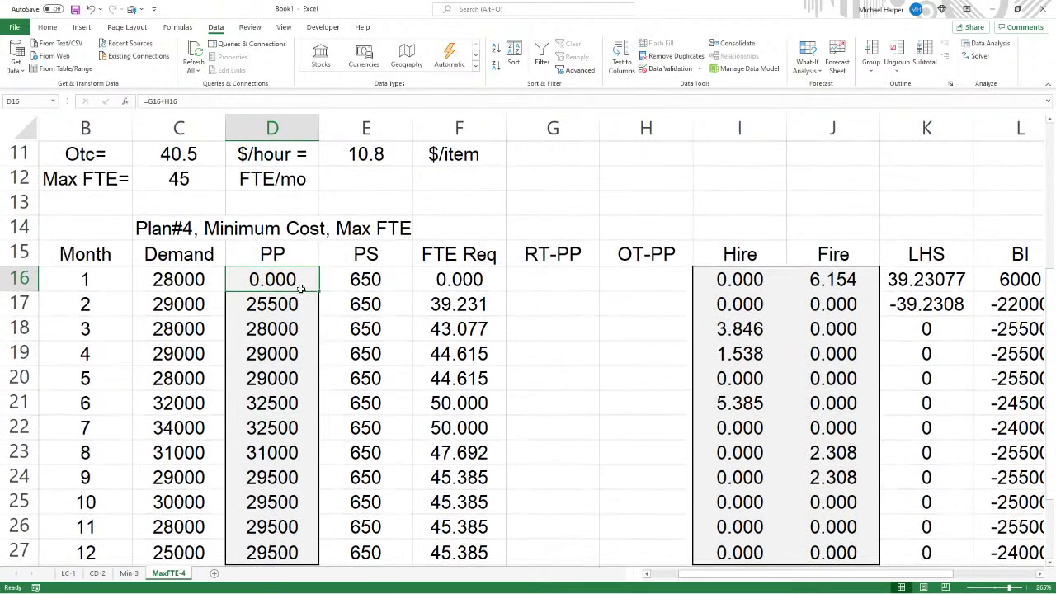
drag(320, 291, 316, 556)
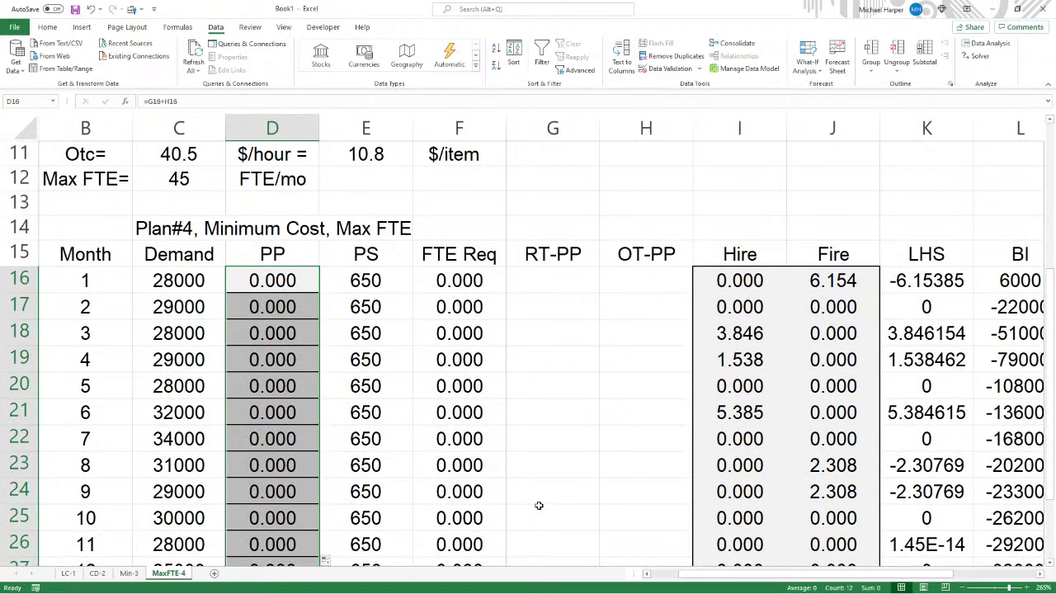
Remove the borders and the fill colour from the PP cells D16:D27
scroll(537, 502, down, 2)
scroll(519, 490, up, 2)
click(47, 26)
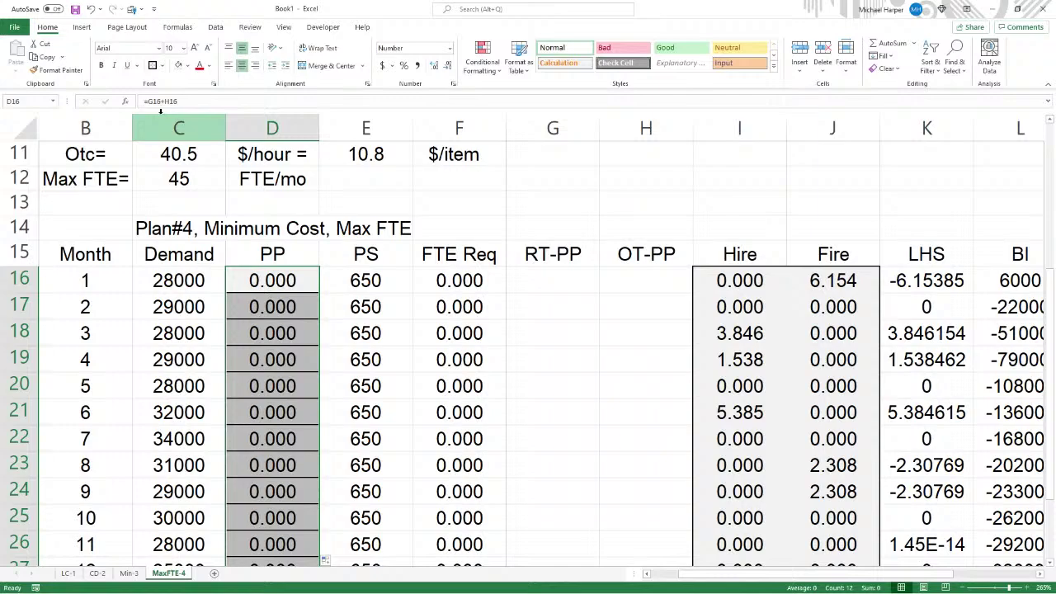
click(162, 66)
click(183, 160)
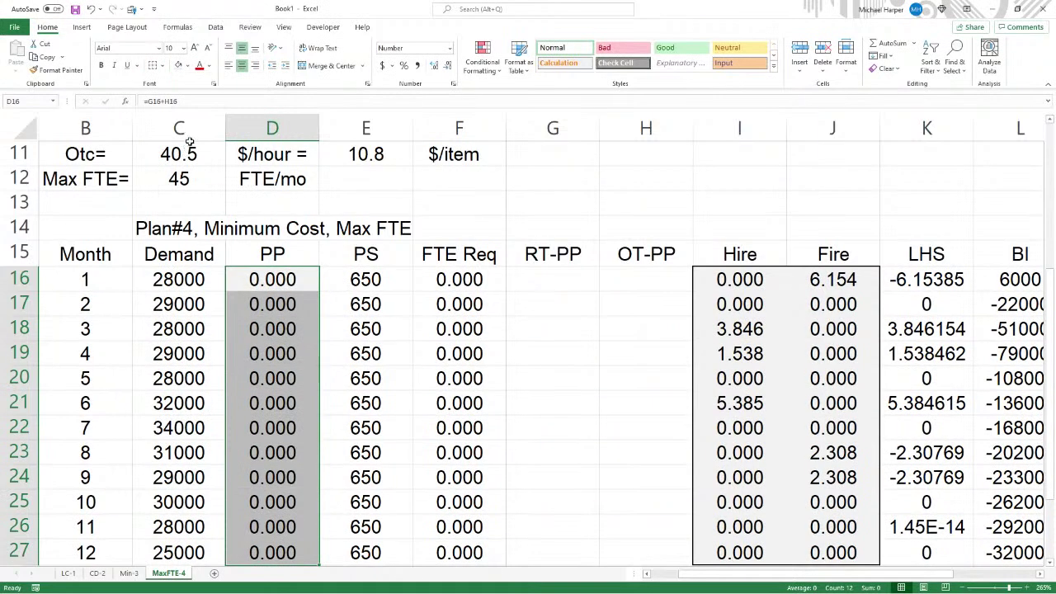
click(187, 66)
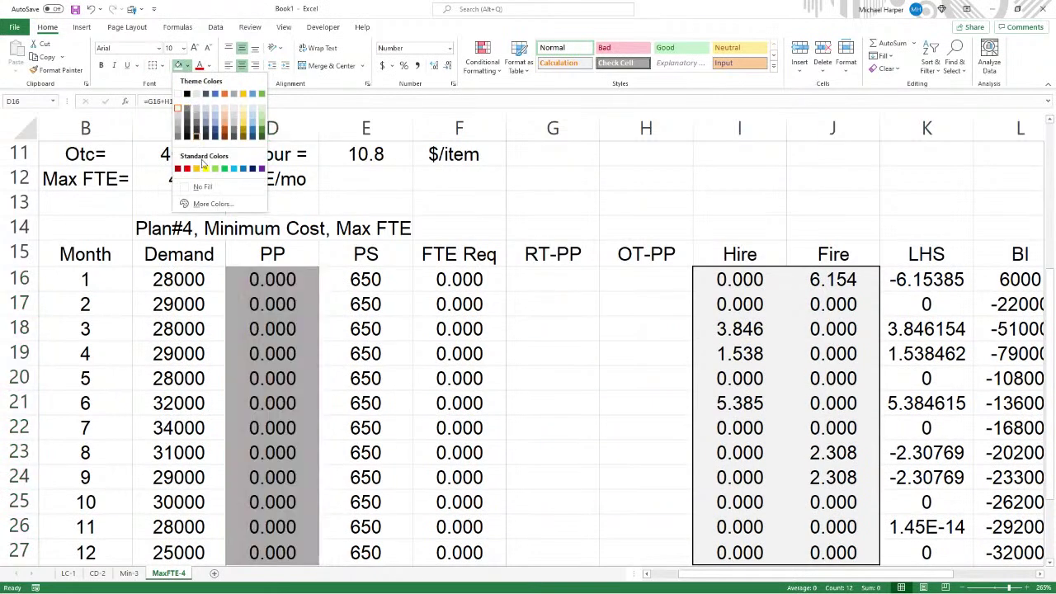
click(203, 186)
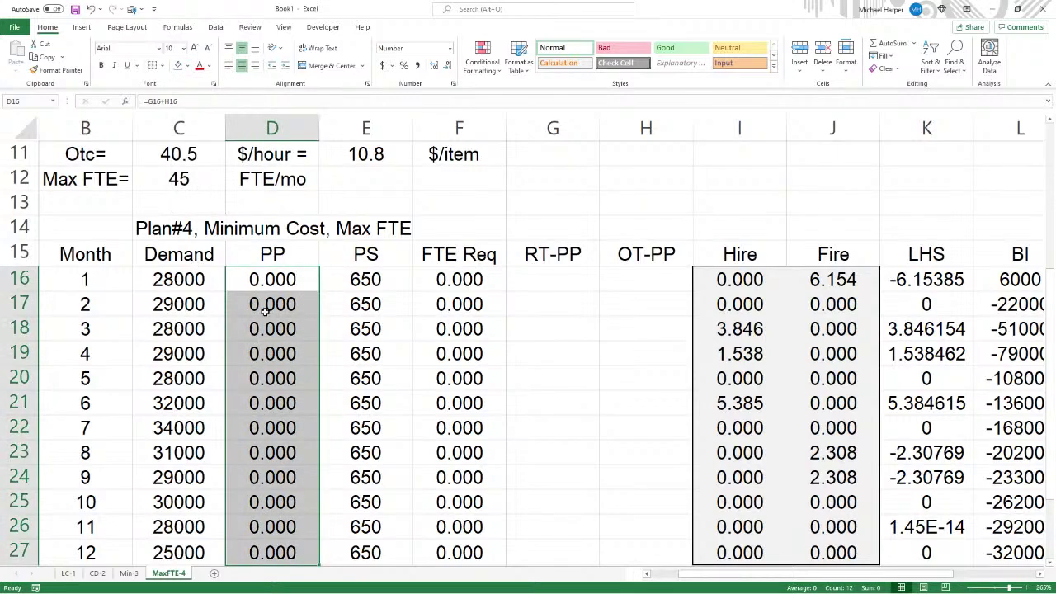
Give the RT-PP and OT-PP cells G16:H27 an outside border and a light grey fill
drag(556, 279, 655, 542)
scroll(656, 543, down, 2)
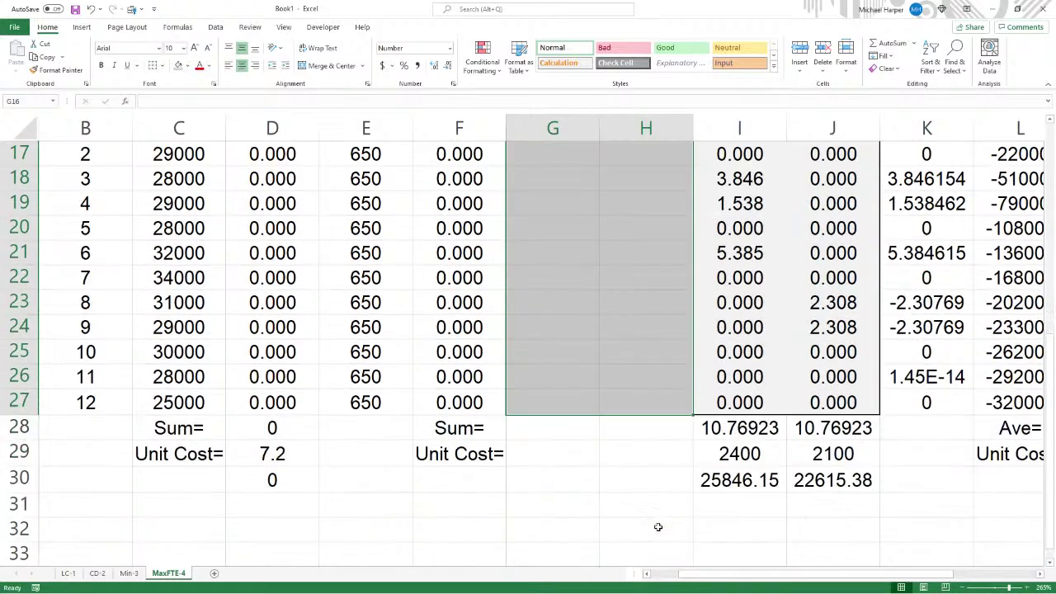
scroll(658, 523, up, 1)
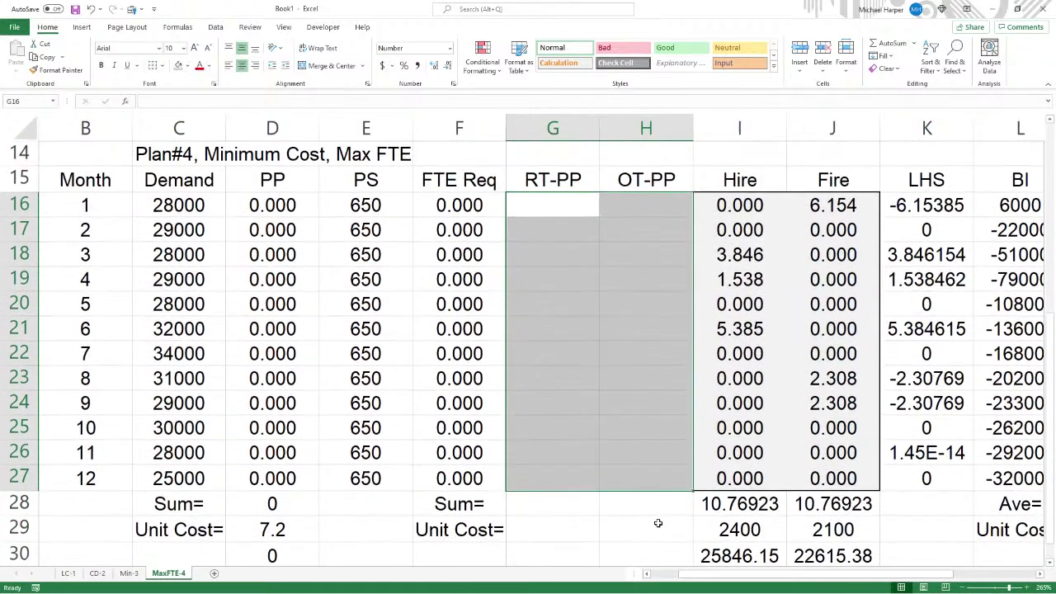
click(163, 66)
click(181, 207)
click(189, 66)
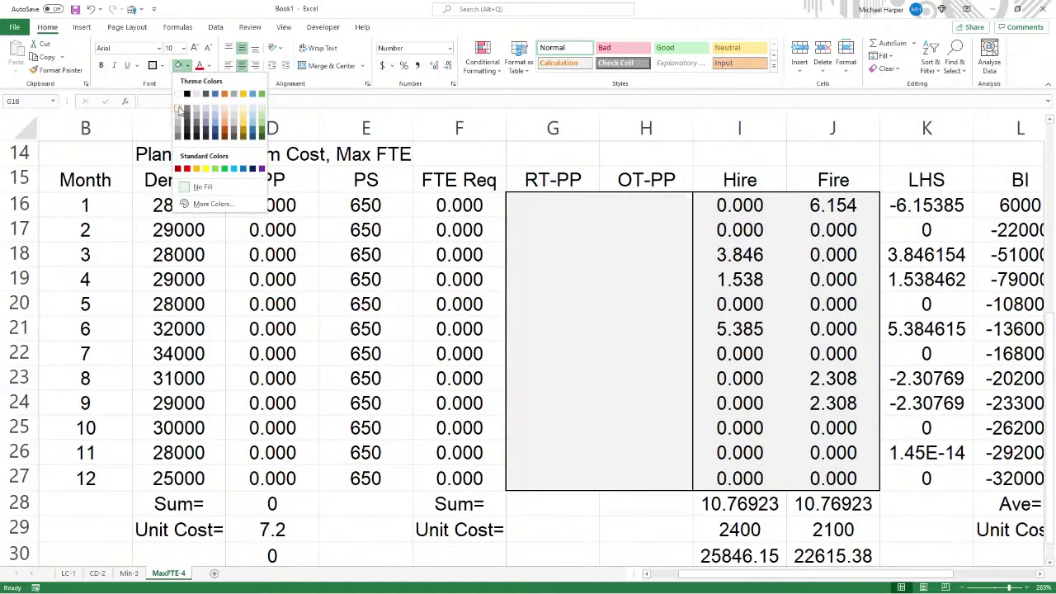
click(178, 103)
click(636, 224)
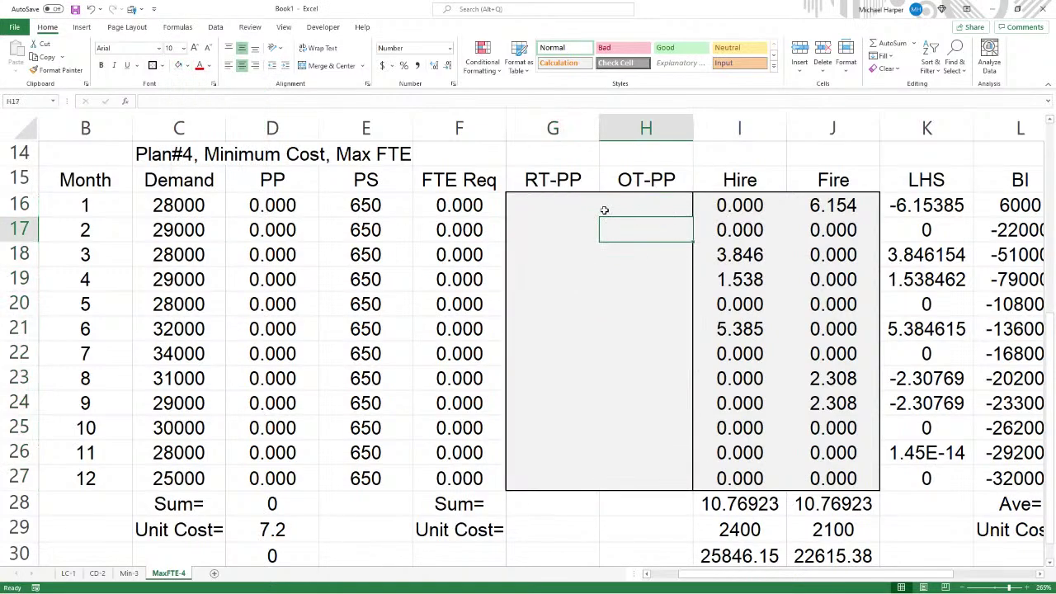
Clear the contents of the decision cells G16:J27 under RT-PP, OT-PP, Hire and Fire
drag(536, 203, 819, 478)
key(Delete)
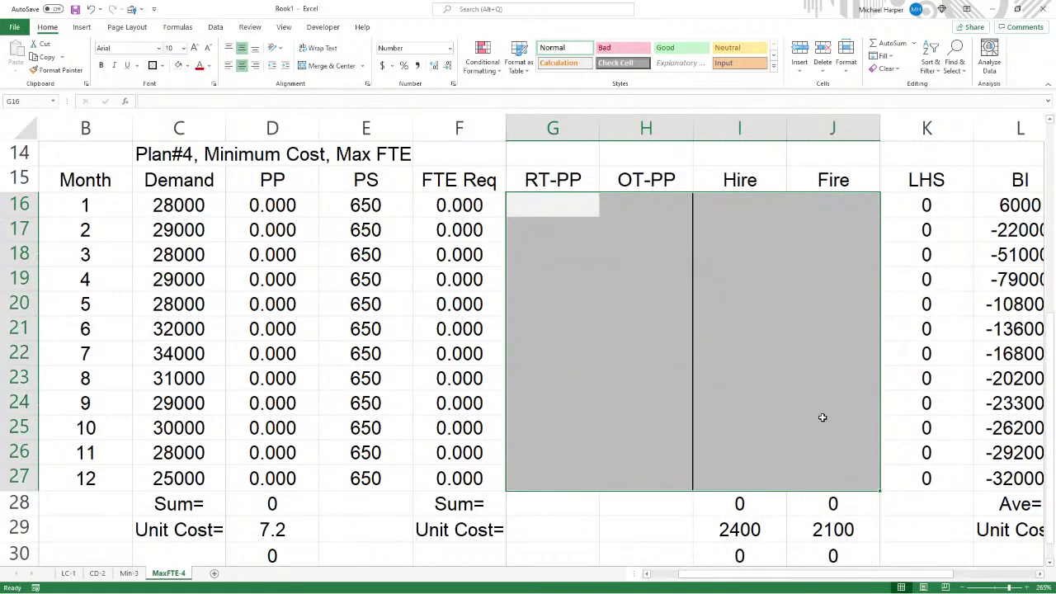
click(733, 269)
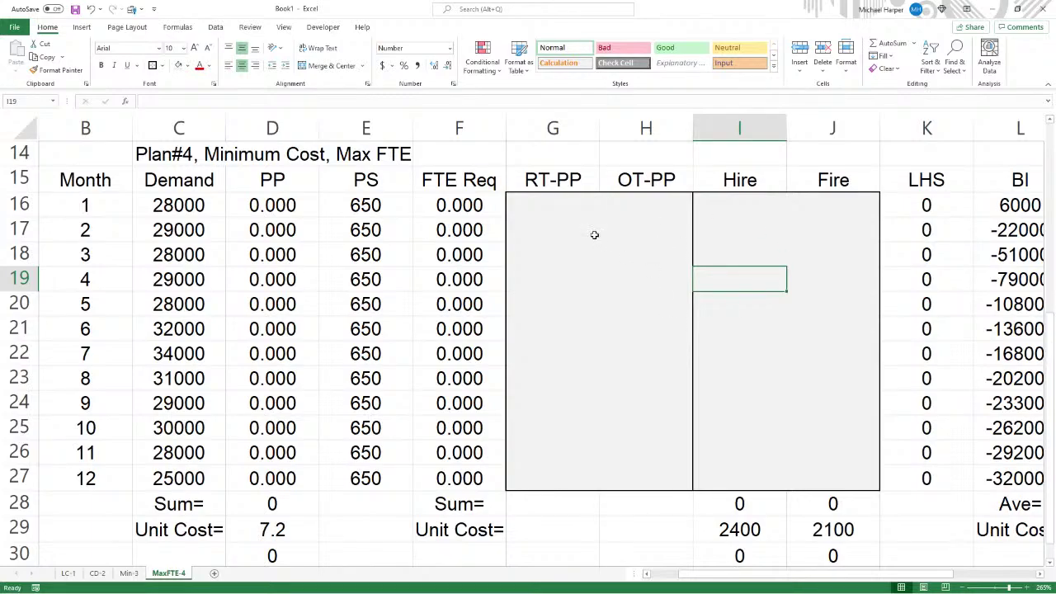
Calculate FTE Req in F16 from regular-time production with =G16/E16 and copy the formula down to F27
click(277, 201)
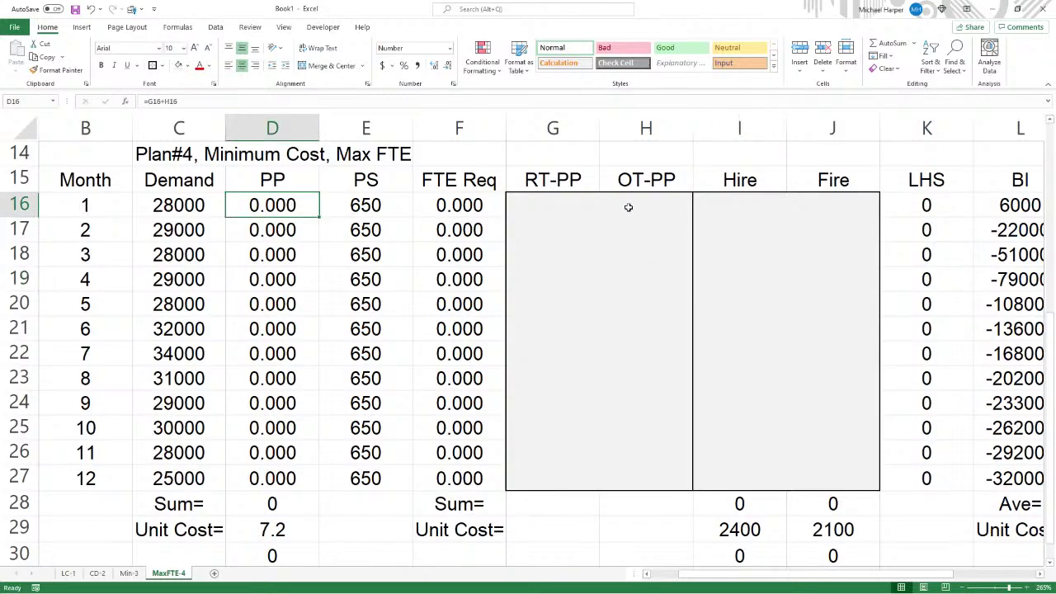
drag(556, 203, 630, 207)
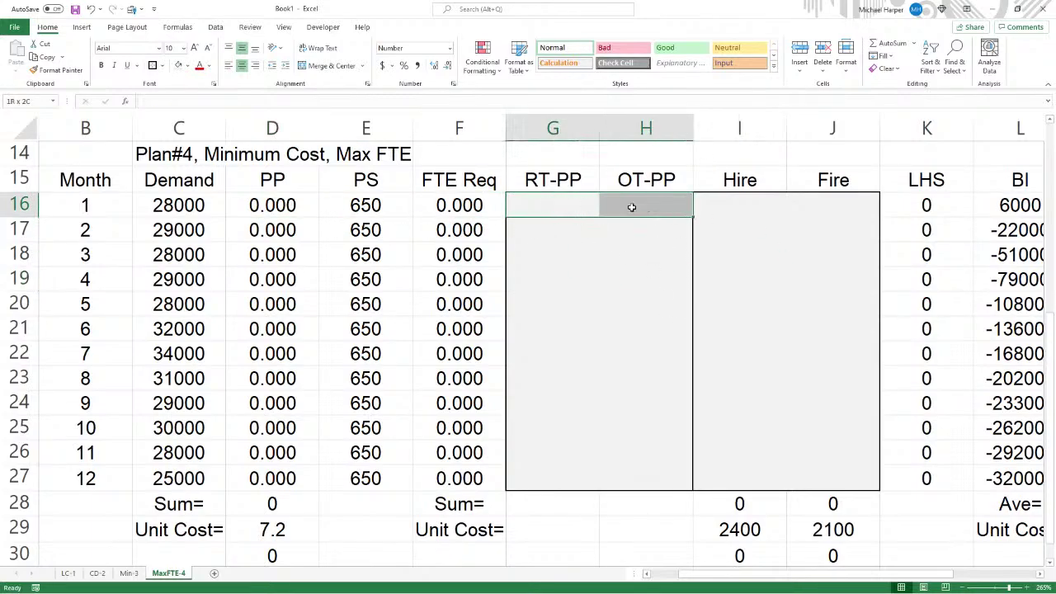
click(454, 202)
text(=)
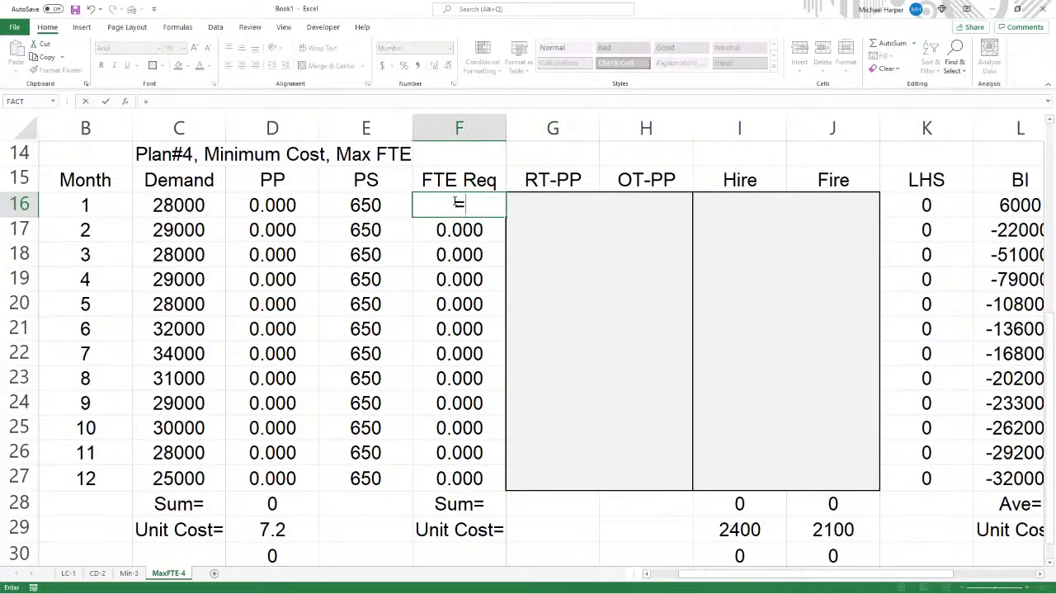
click(559, 207)
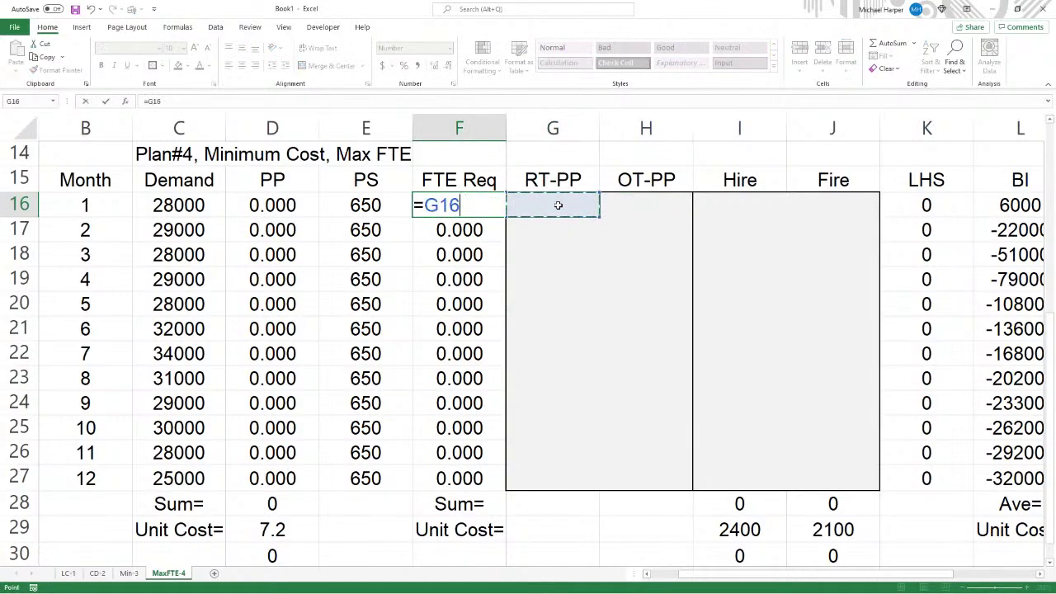
text(/)
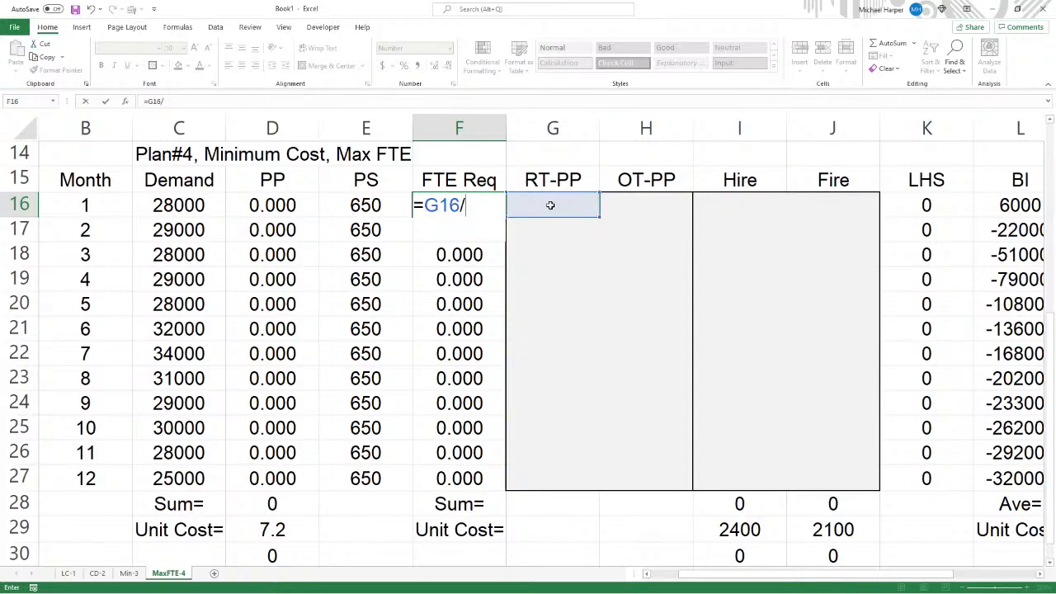
click(373, 205)
key(ctrl+Return)
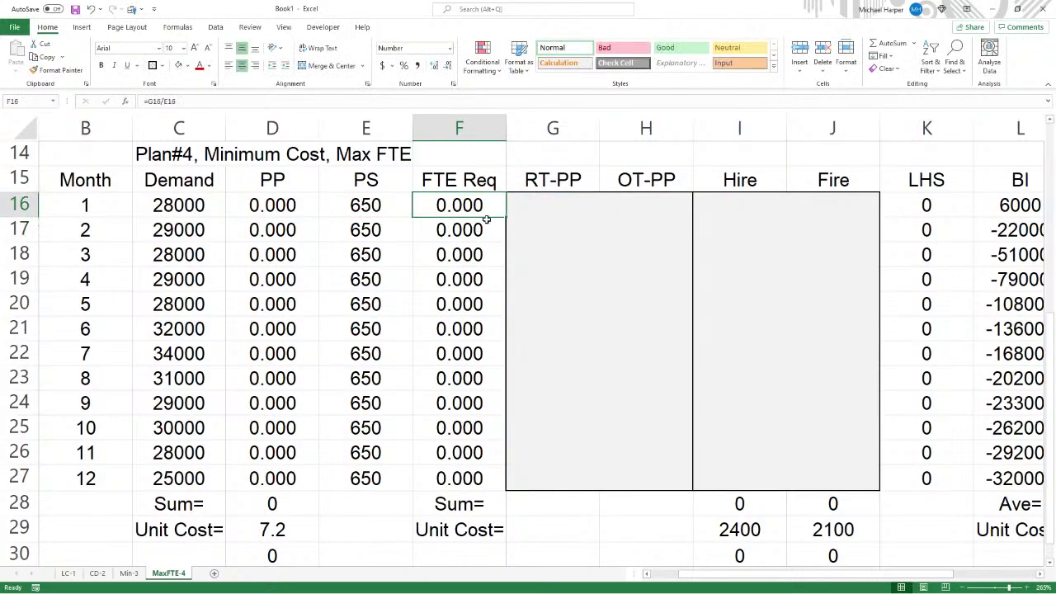
drag(506, 216, 509, 479)
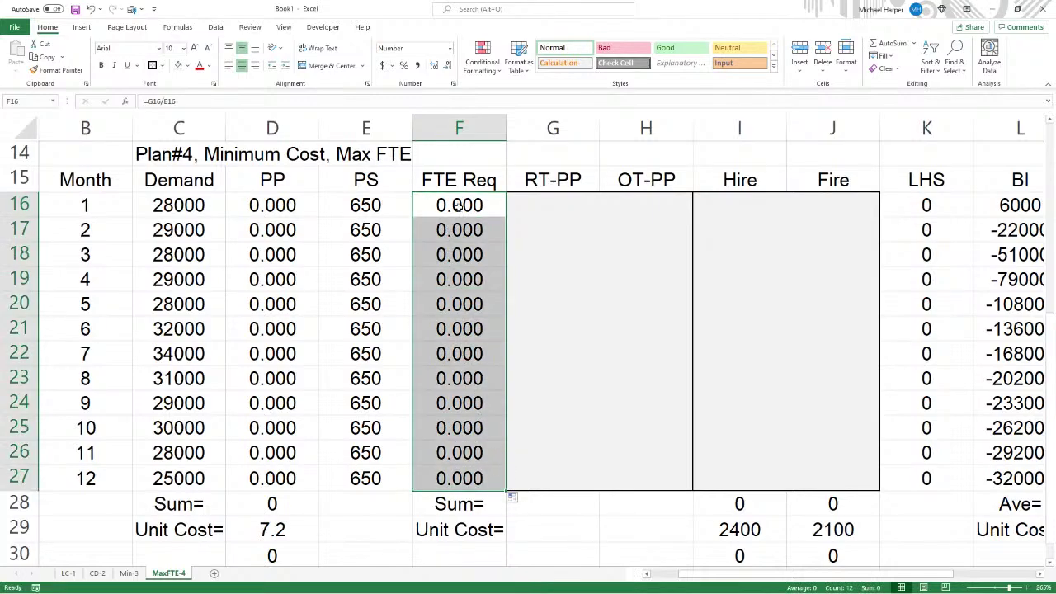
Review the Max FTE limit in C12 against the FTE Req formula in F16
scroll(456, 208, up, 1)
scroll(457, 208, up, 2)
click(187, 179)
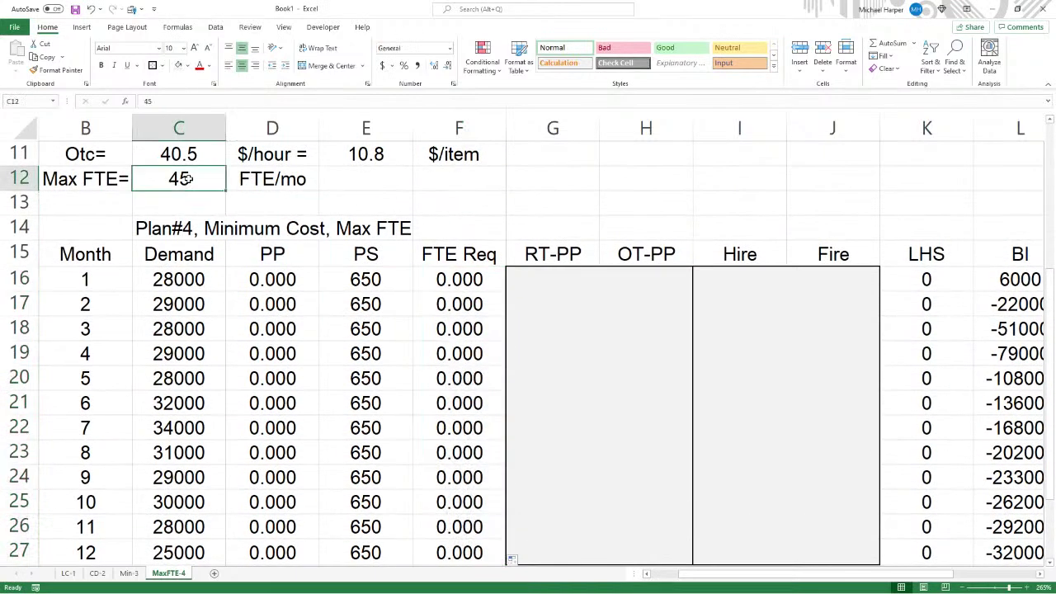
click(446, 281)
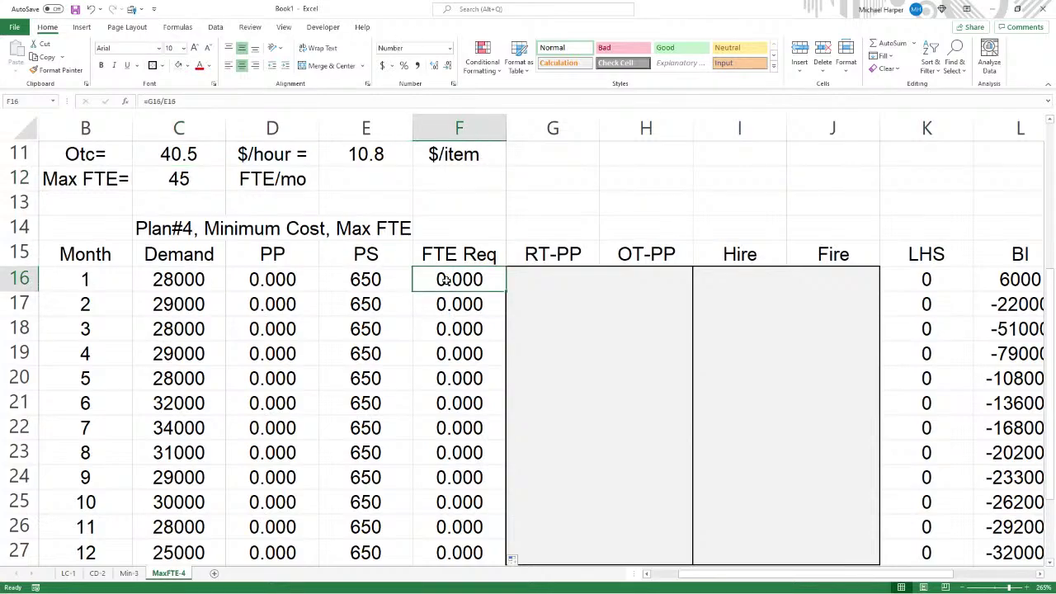
scroll(496, 353, down, 1)
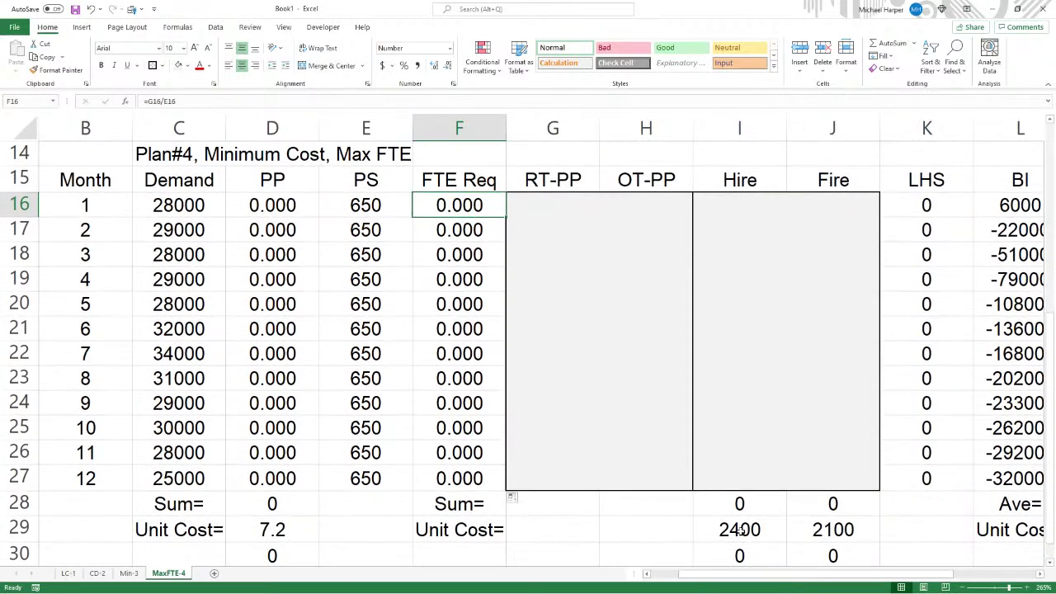
Check the cell references in the LHS formulas for the first months and look over the inventory columns
click(1041, 574)
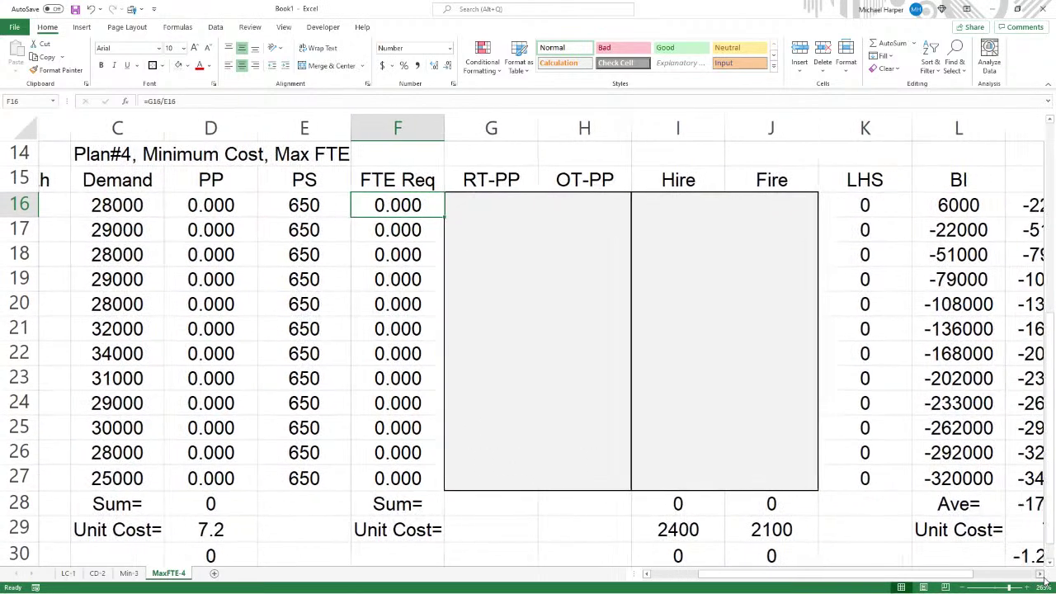
click(831, 203)
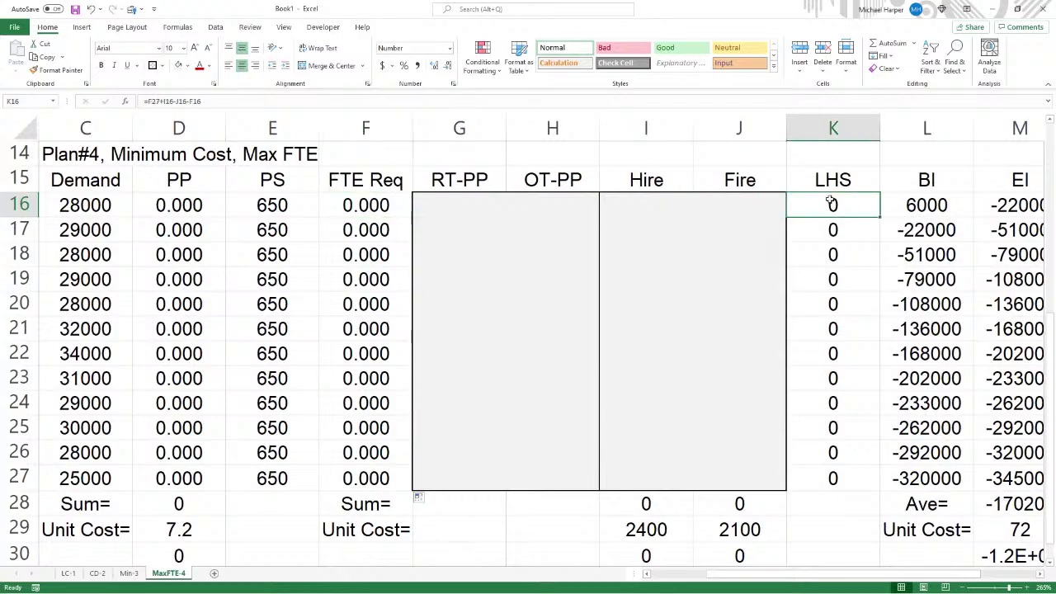
click(213, 100)
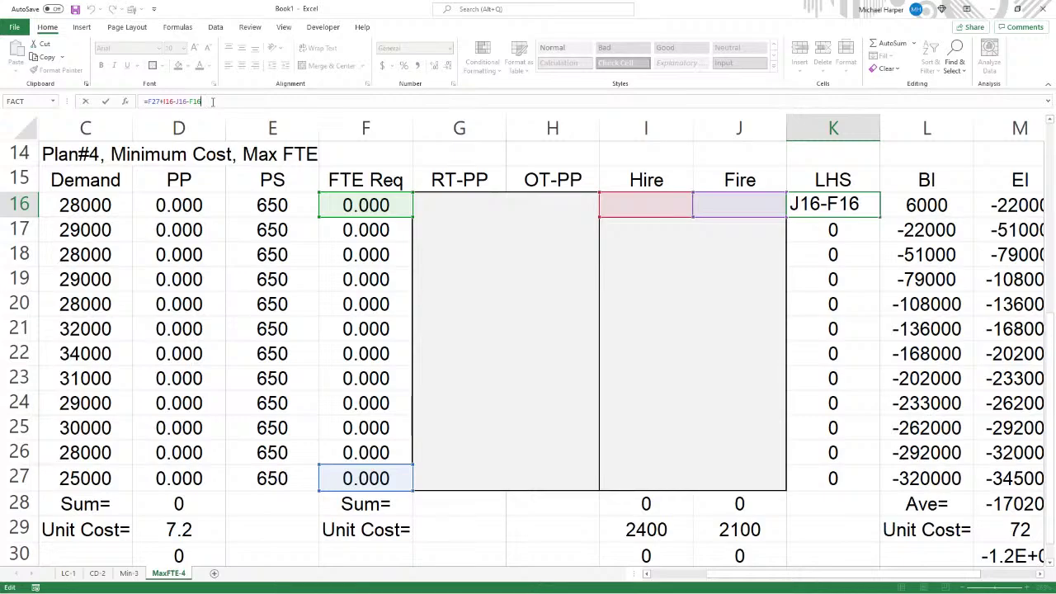
key(Return)
click(212, 101)
key(Return)
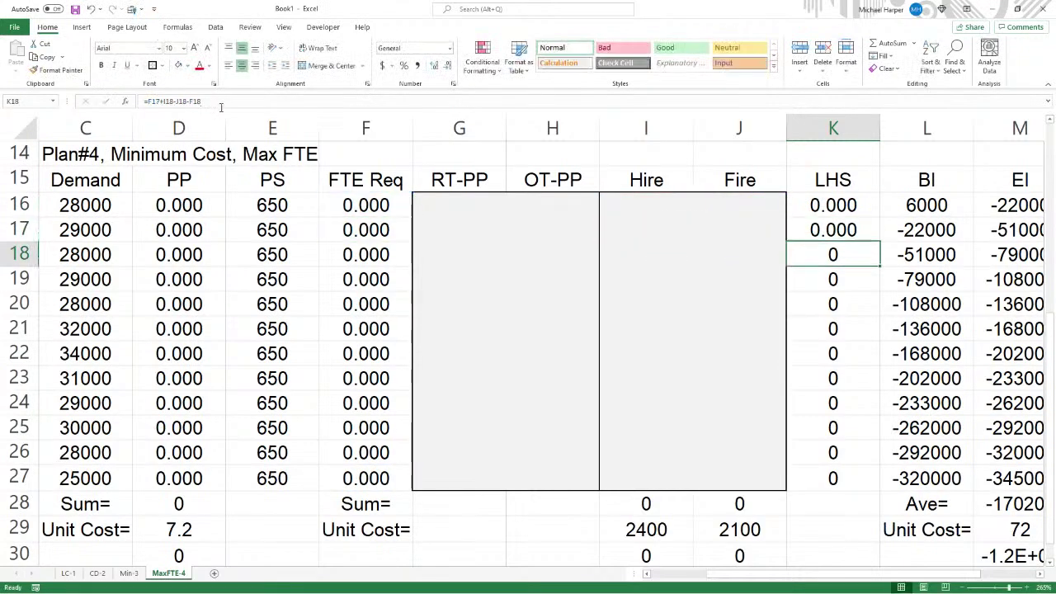
click(1040, 575)
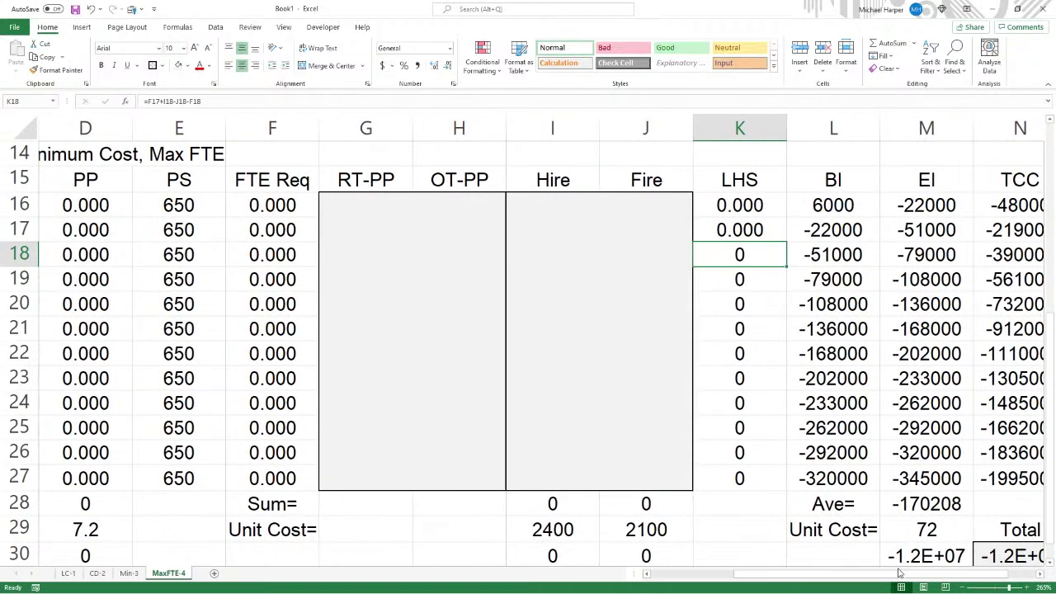
drag(874, 580, 826, 582)
Total the RT-PP column in G28 with =SUM(G16:G27) and copy the formula across to H28 for OT-PP
click(518, 504)
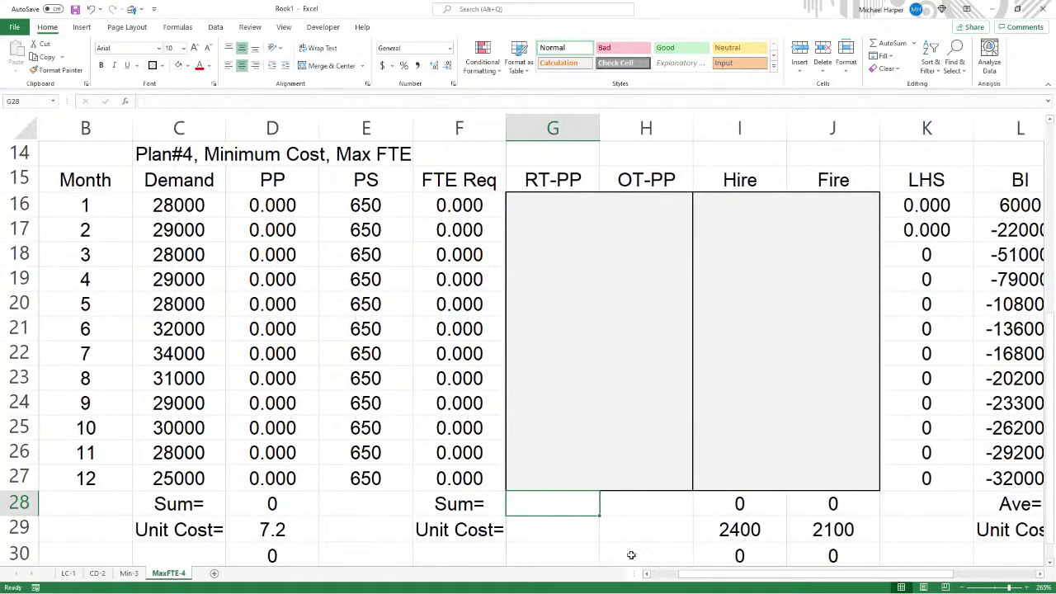
text(=sum()
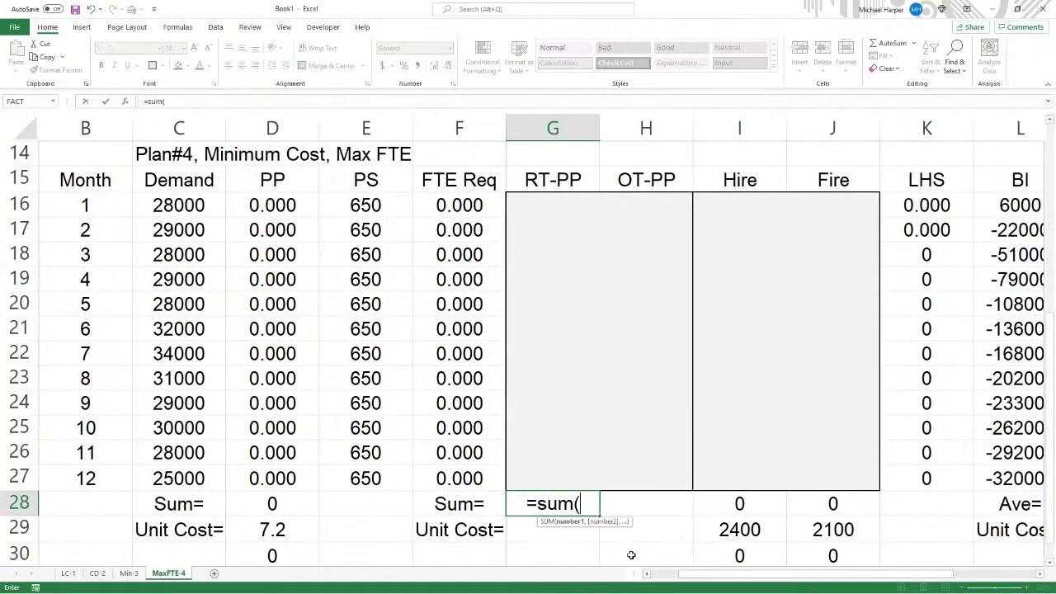
drag(554, 203, 568, 476)
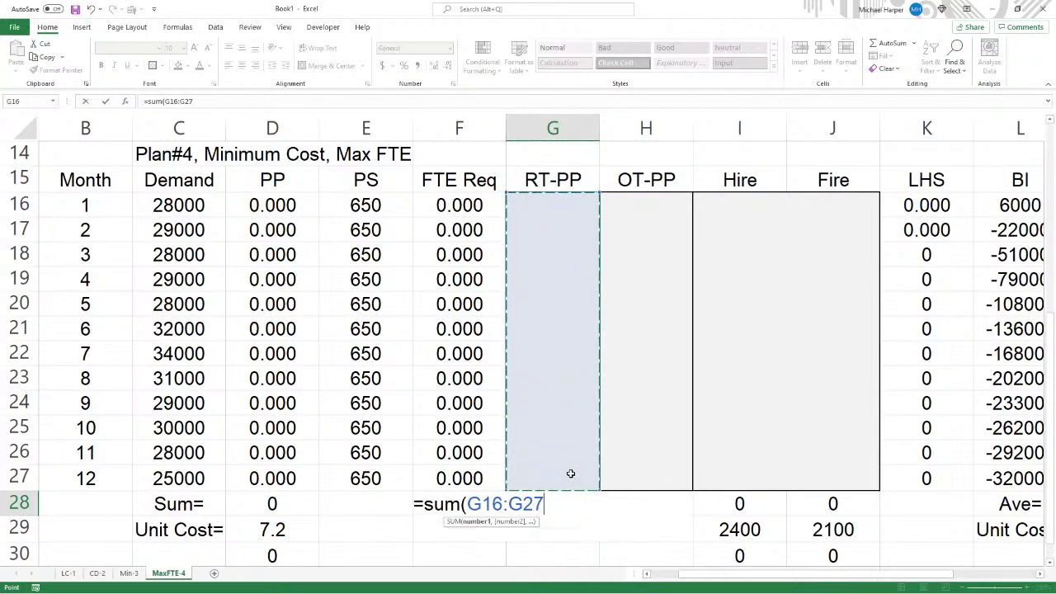
key(Return)
click(569, 504)
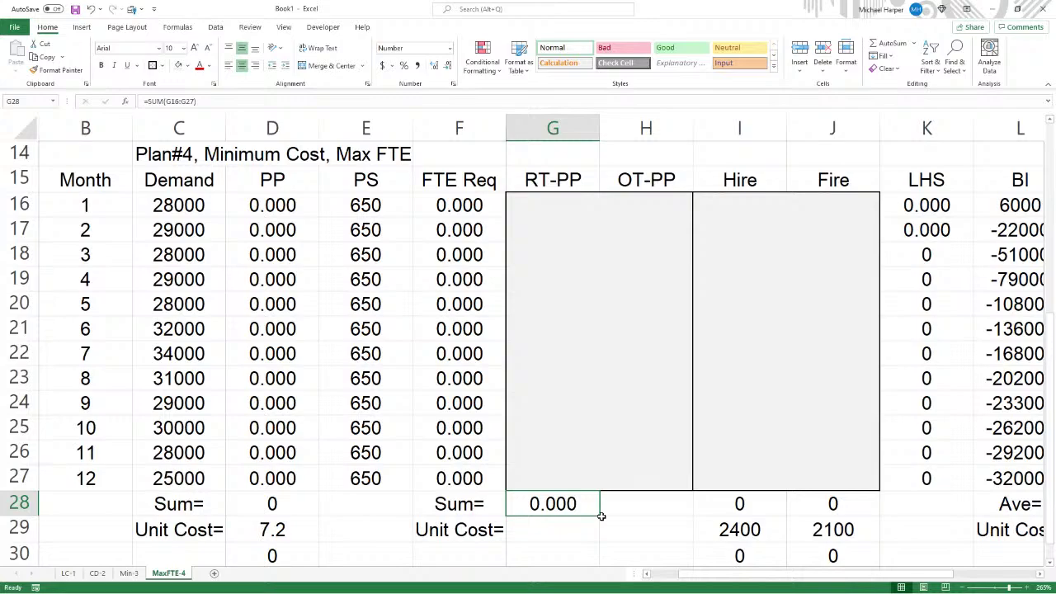
drag(600, 517, 660, 518)
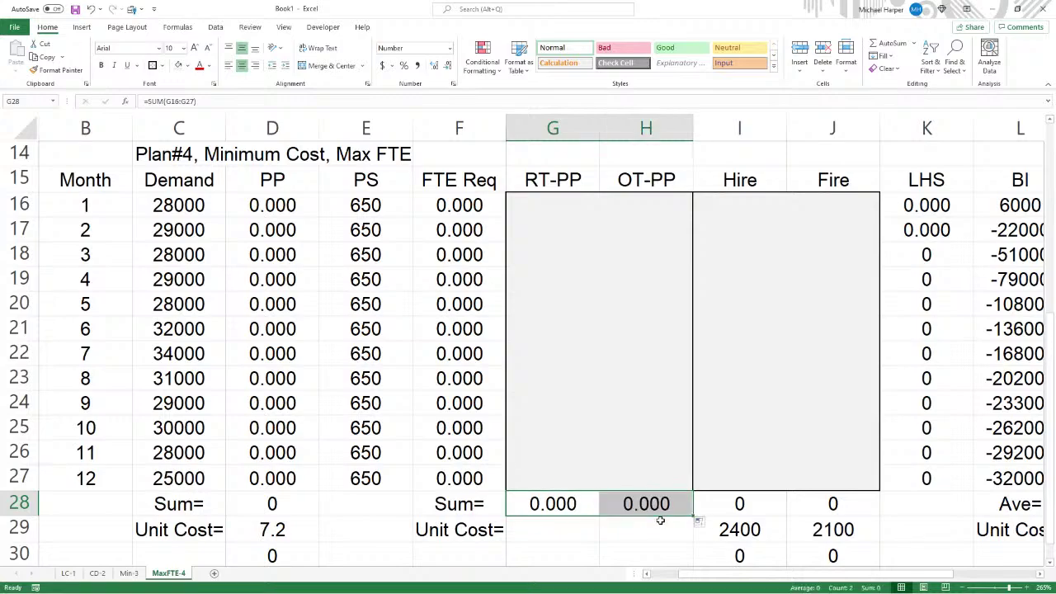
Link the RT-PP unit cost in G29 to the regular-time cost per item with =E10
scroll(661, 518, down, 1)
click(555, 454)
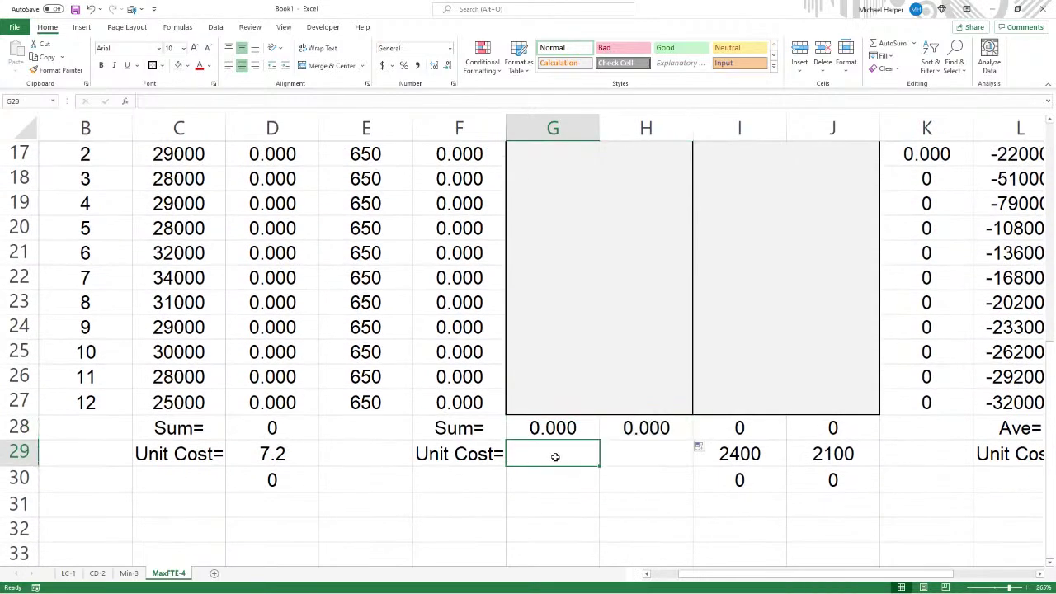
text(=)
scroll(573, 433, up, 4)
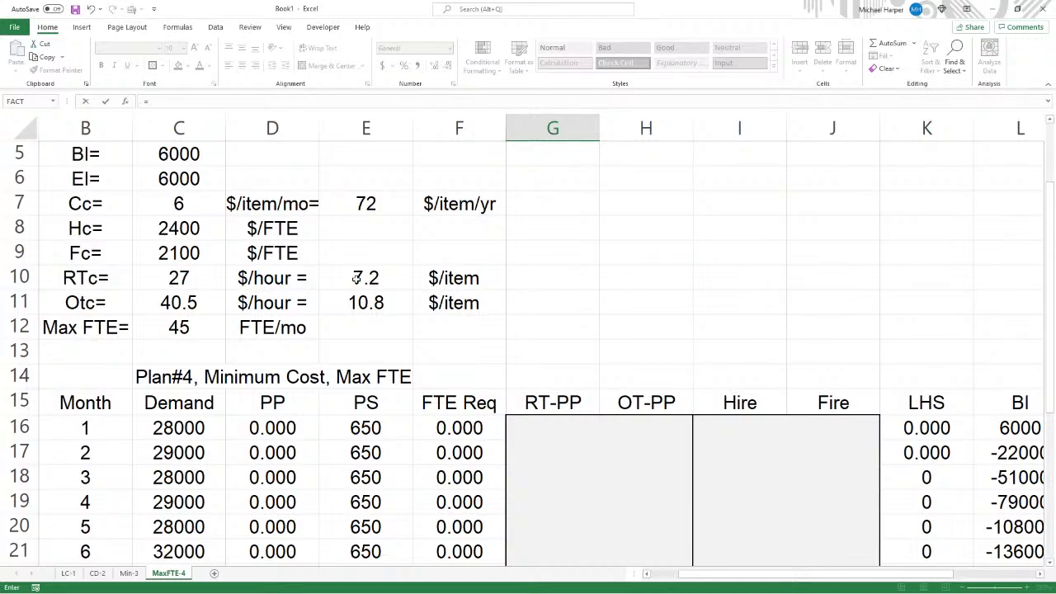
click(355, 279)
key(Return)
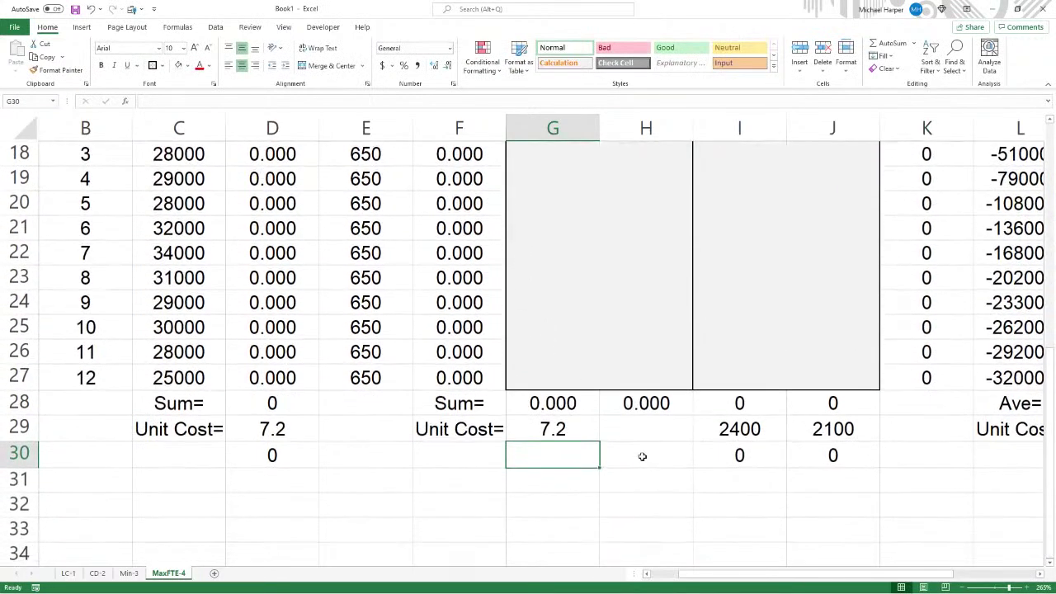
Link the OT-PP unit cost in H29 to the overtime cost per item with =E11
click(627, 434)
text(=)
scroll(613, 417, up, 2)
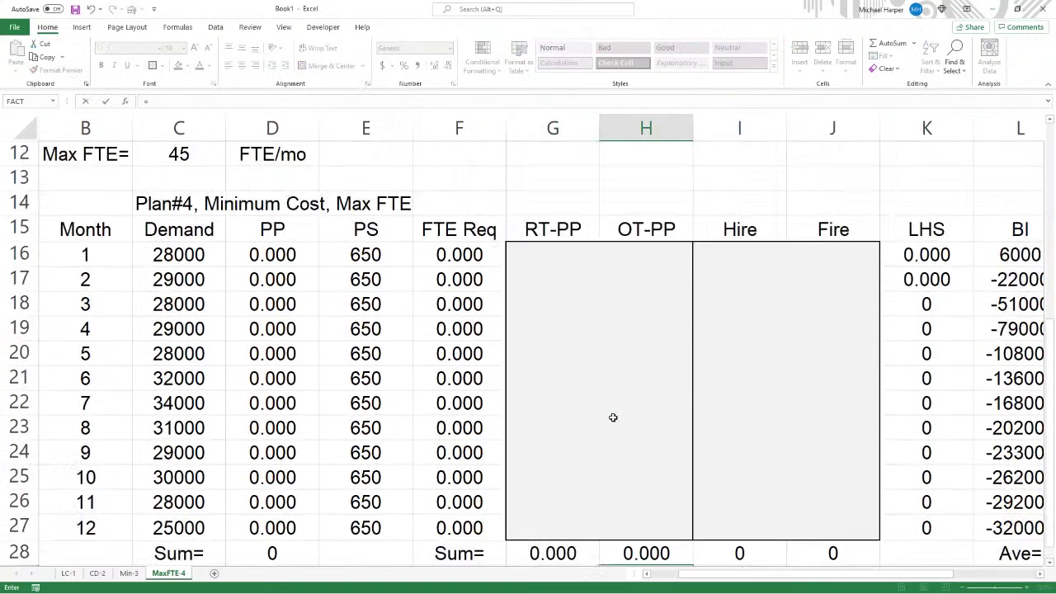
scroll(611, 408, up, 2)
click(363, 278)
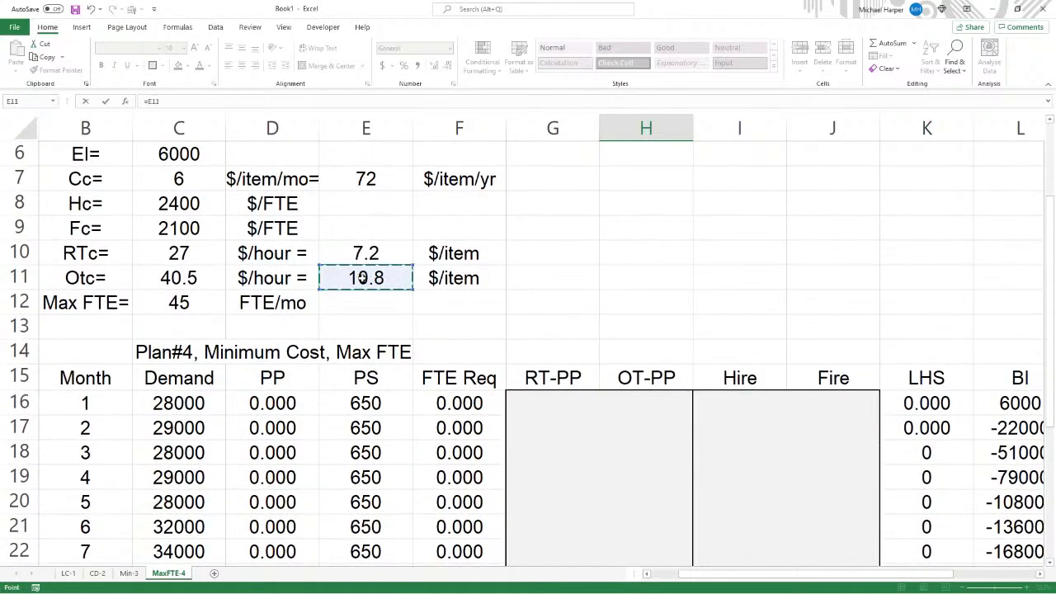
key(Return)
Calculate the total regular-time production cost in G30 with =G28*G29
scroll(564, 346, down, 1)
click(544, 455)
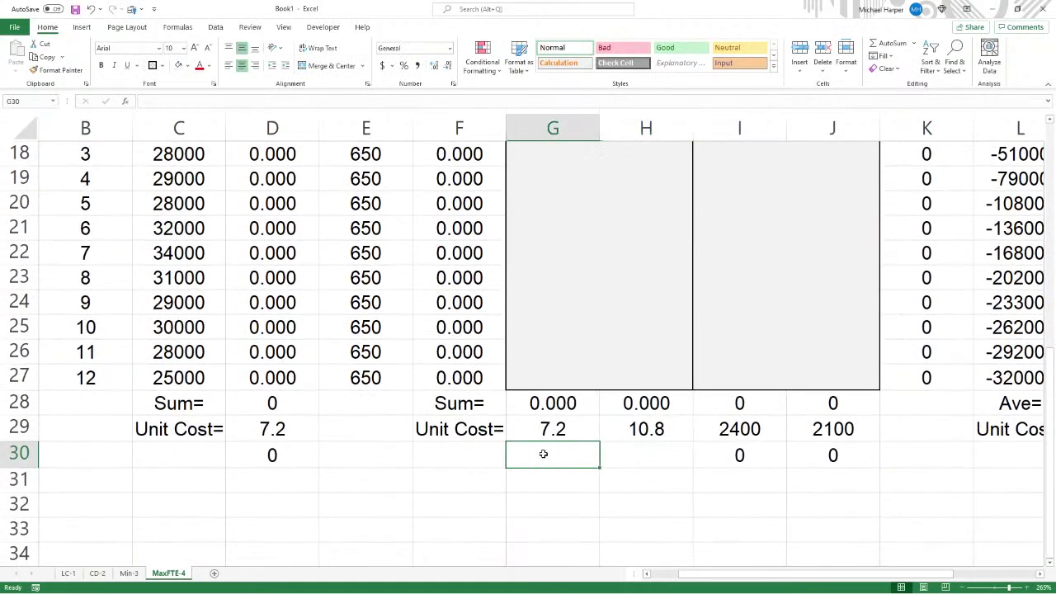
text(=)
click(552, 404)
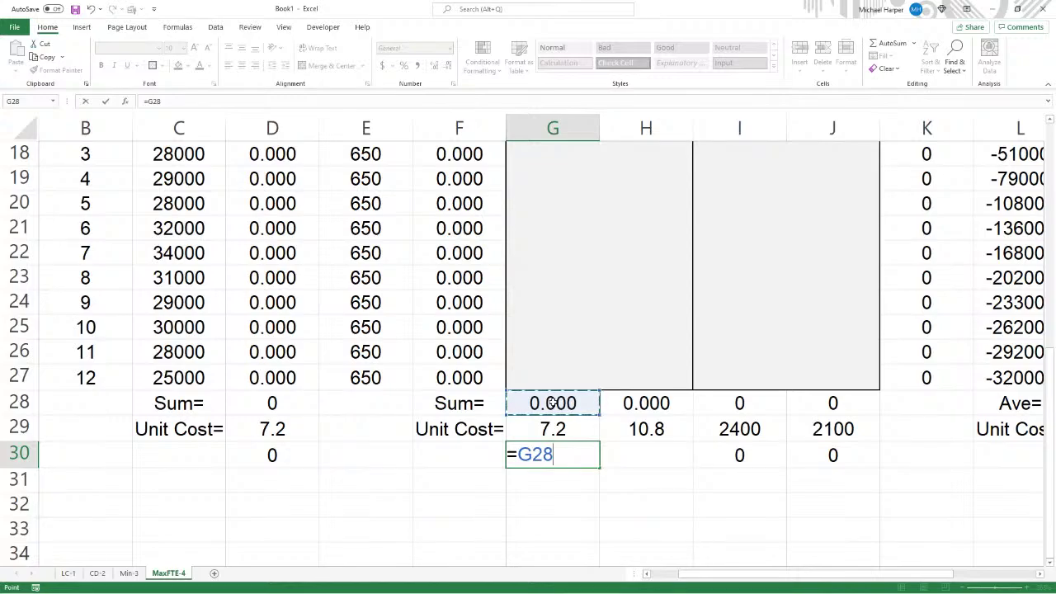
text(*)
click(550, 429)
key(Return)
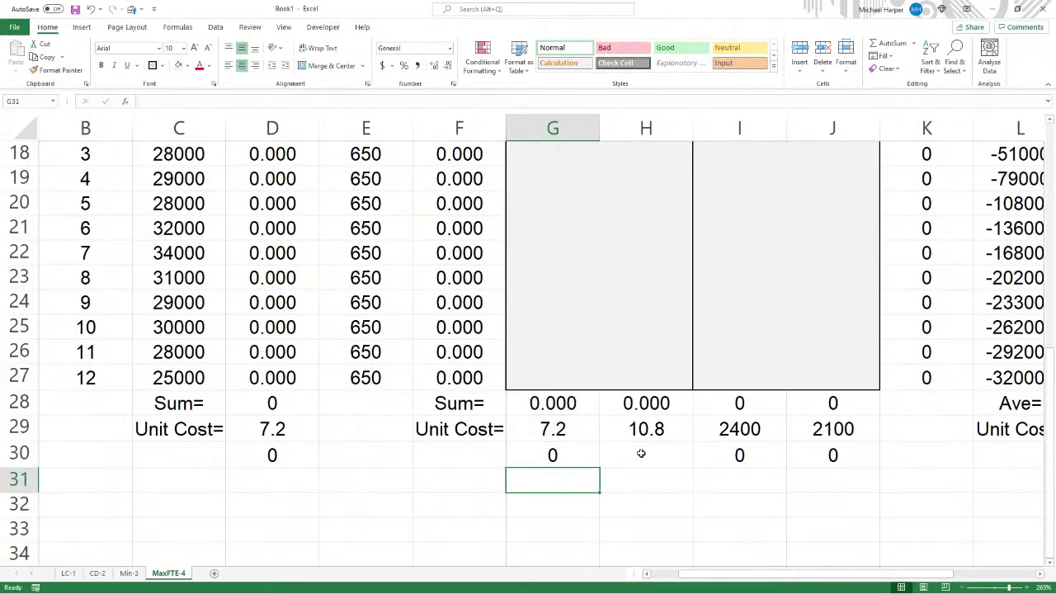
Calculate the total overtime production cost in H30 with =H28*H29
click(636, 450)
text(=)
click(642, 404)
text(*)
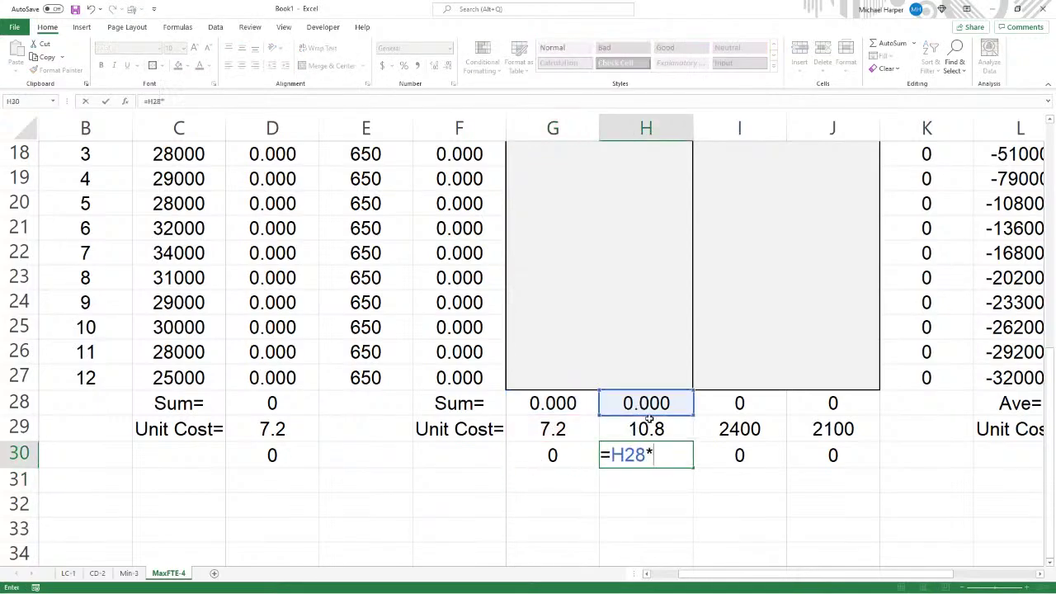
click(652, 430)
key(Return)
Clear the old PP sum, unit cost and total cost from D28:D30
scroll(665, 391, up, 2)
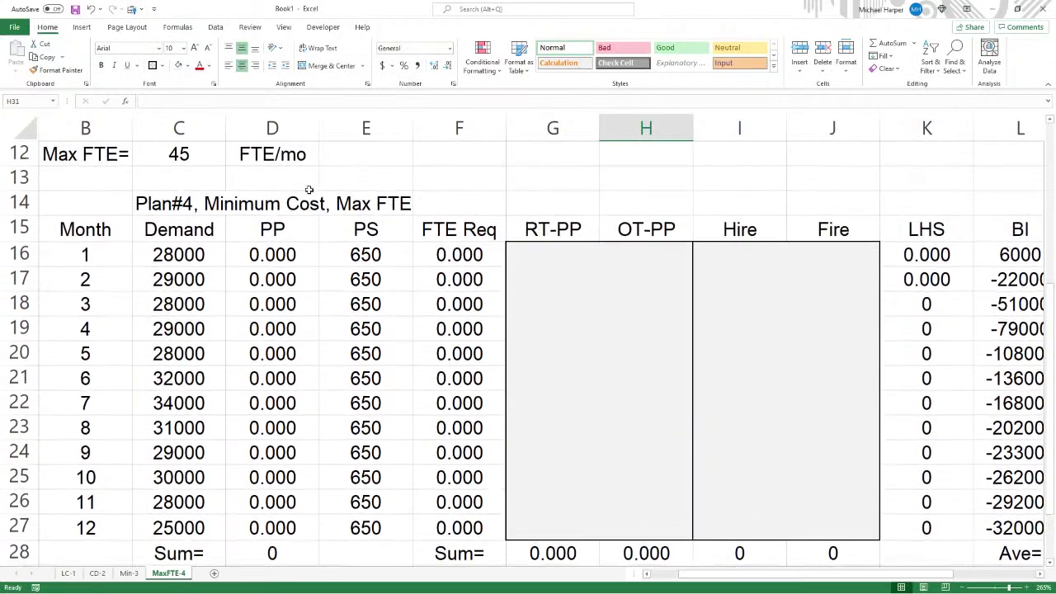
scroll(623, 245, down, 2)
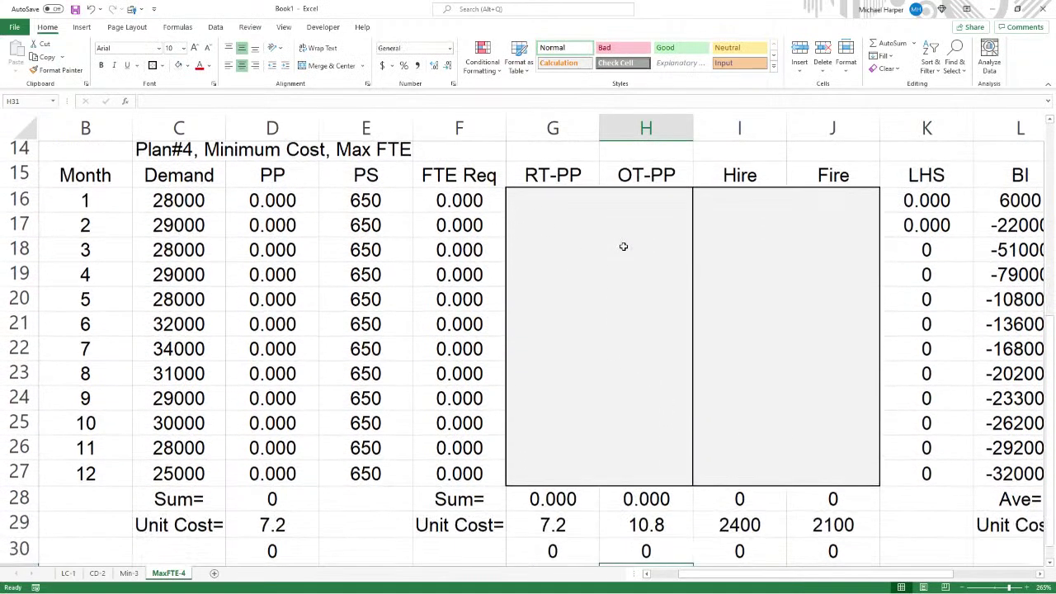
drag(299, 479, 302, 522)
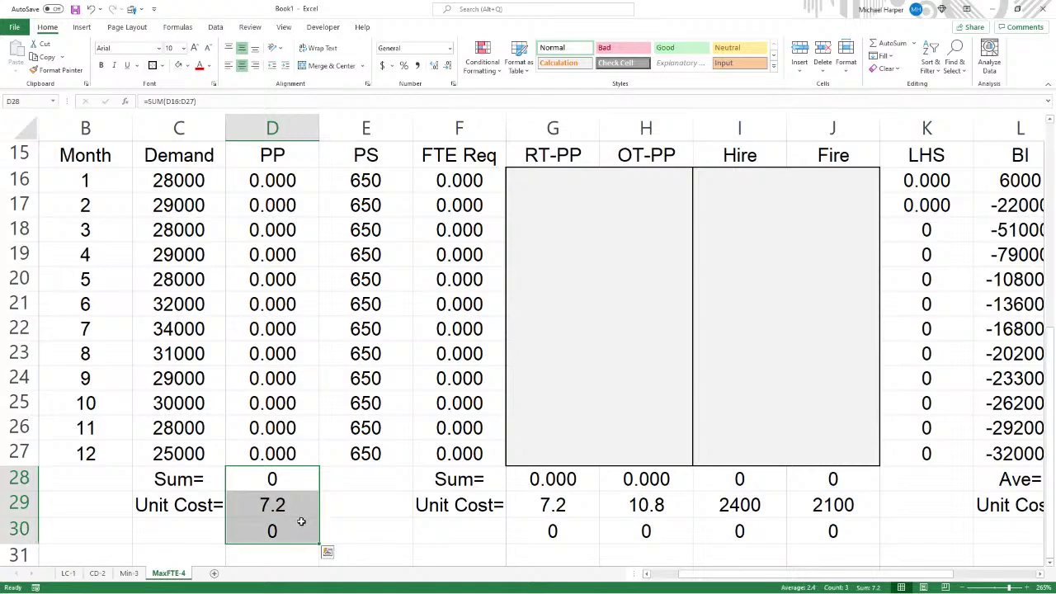
key(Delete)
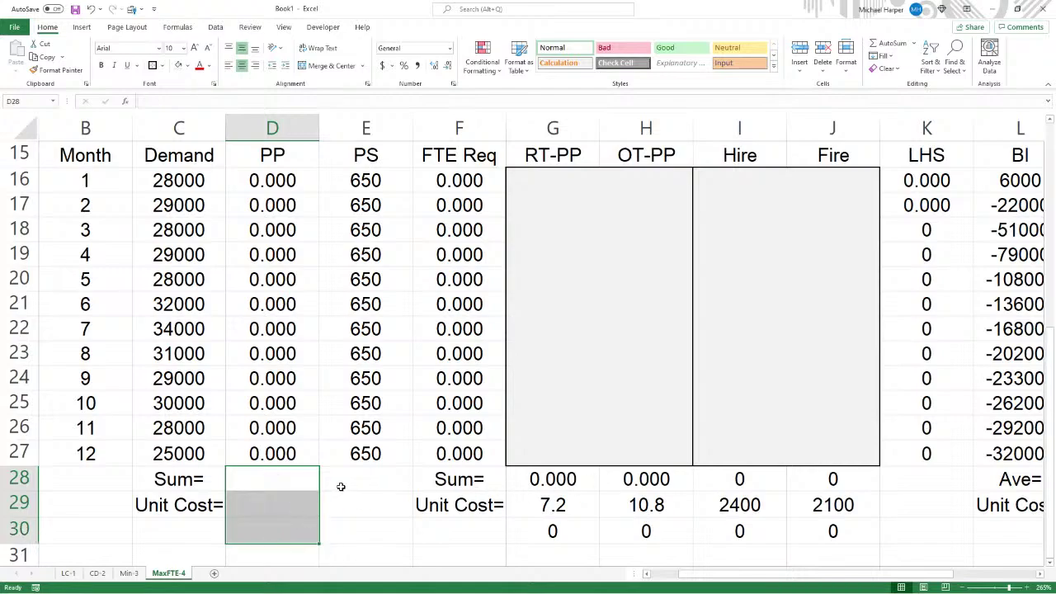
drag(583, 484, 624, 528)
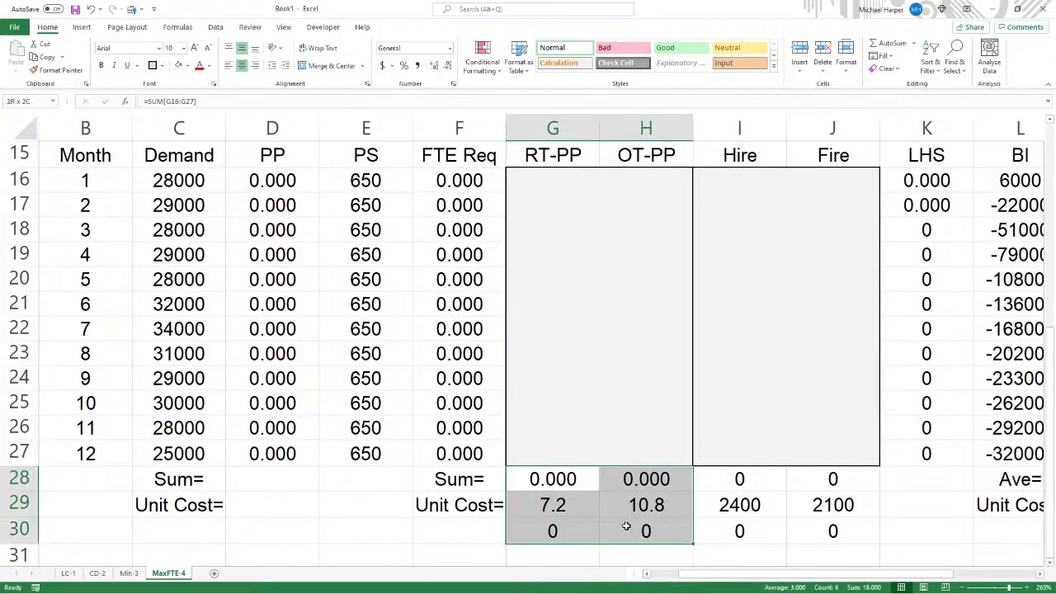
scroll(425, 446, down, 1)
scroll(425, 446, down, 1)
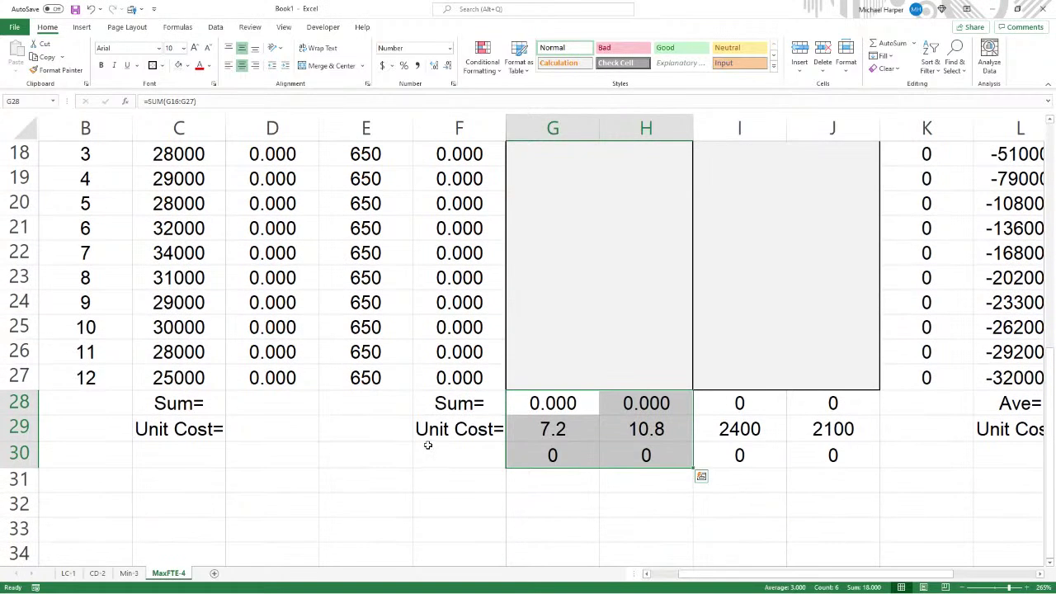
Format the LHS values in K16:K27 to show two decimal places
scroll(428, 446, up, 1)
drag(727, 572, 788, 580)
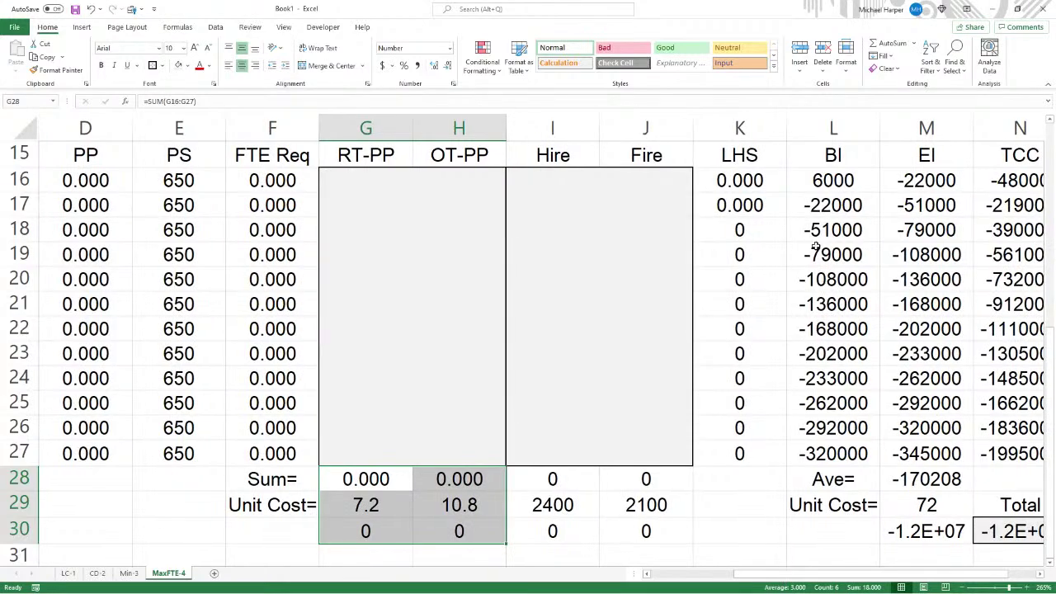
drag(740, 186, 742, 451)
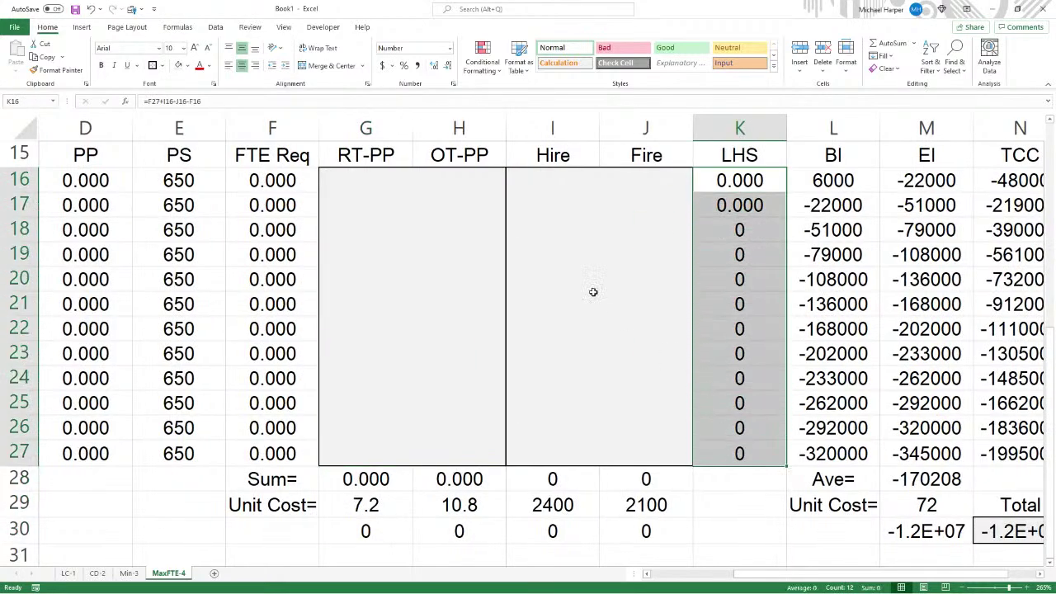
click(446, 66)
click(446, 66)
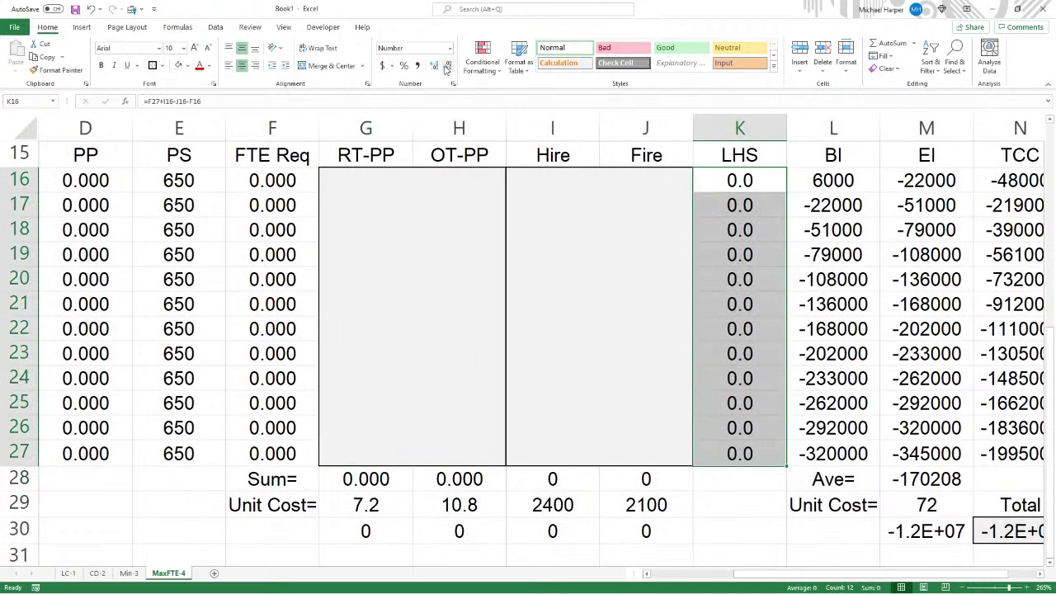
click(446, 66)
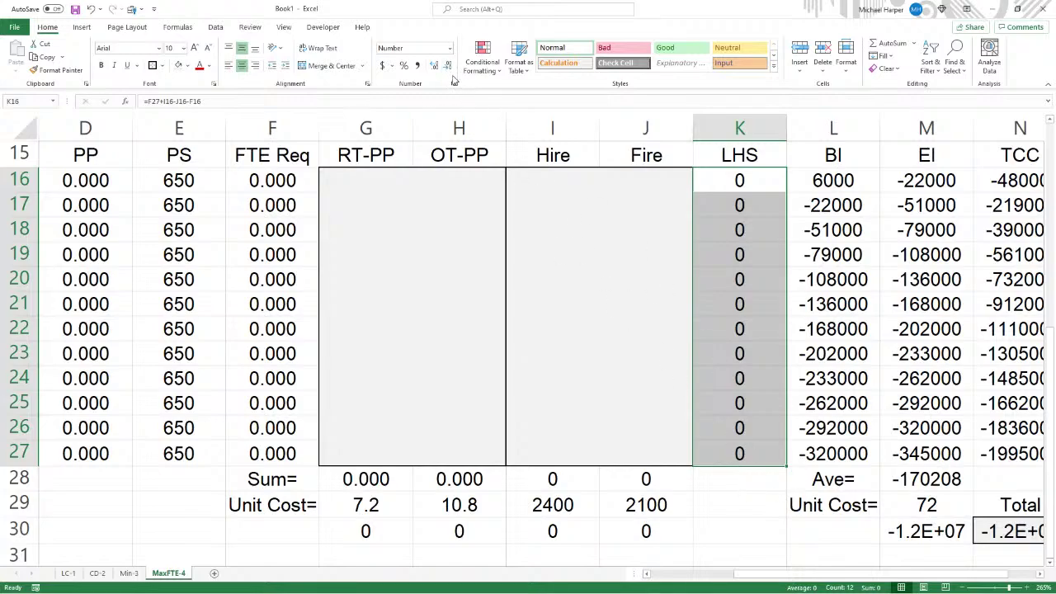
click(434, 66)
click(434, 66)
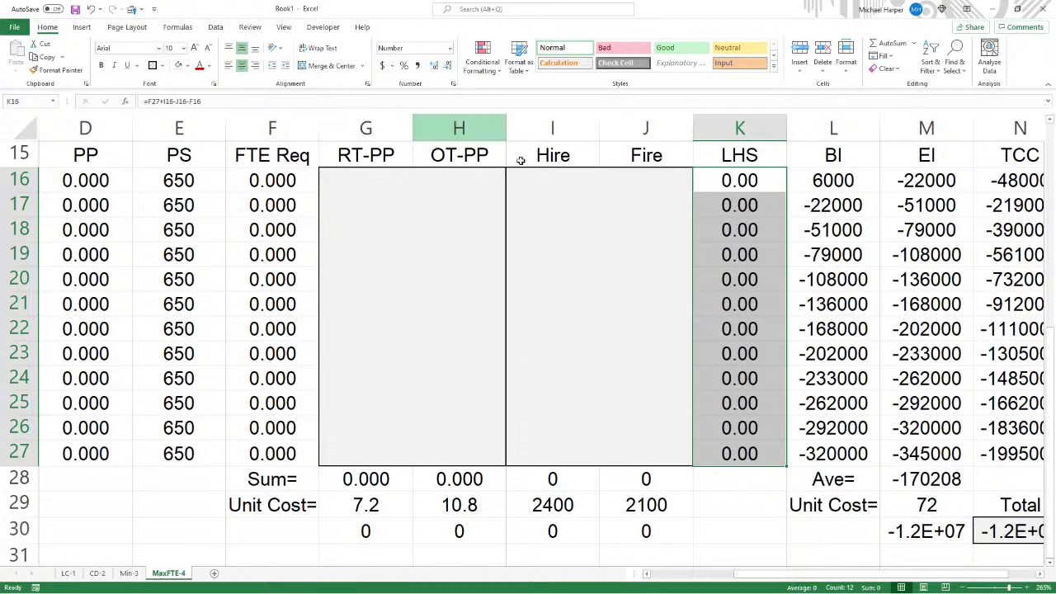
click(737, 476)
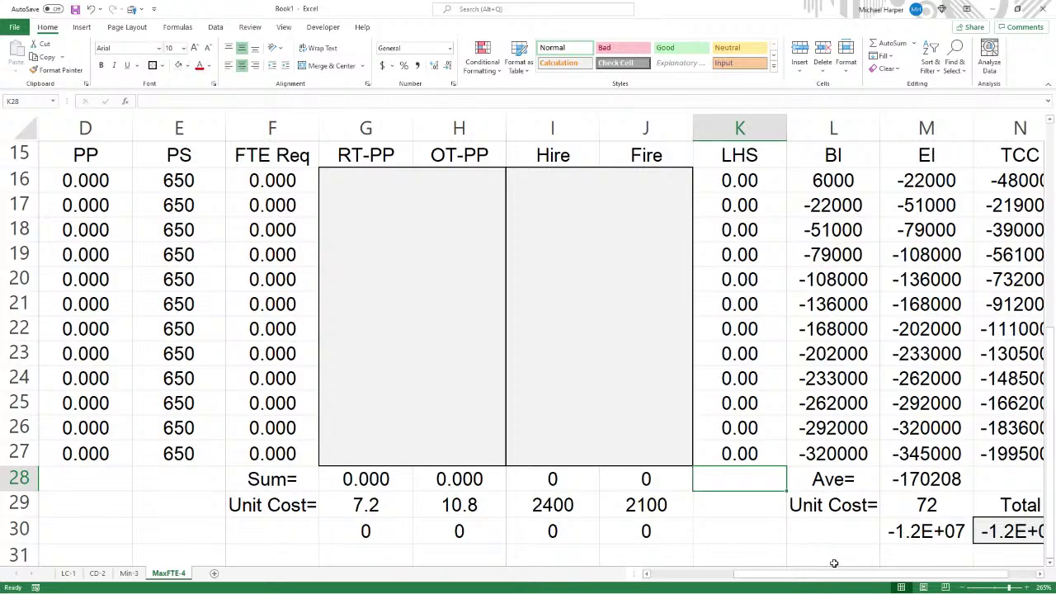
Replace the Total cost formula in N30 with =M30+J30+I30+H30+G30 to include regular-time and overtime costs
drag(835, 574, 864, 575)
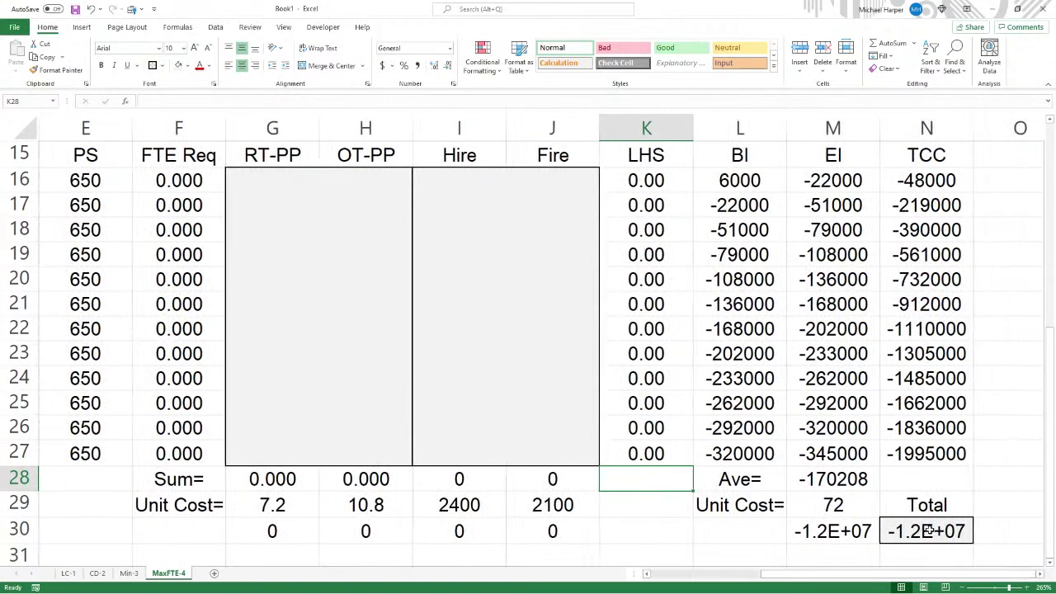
click(927, 530)
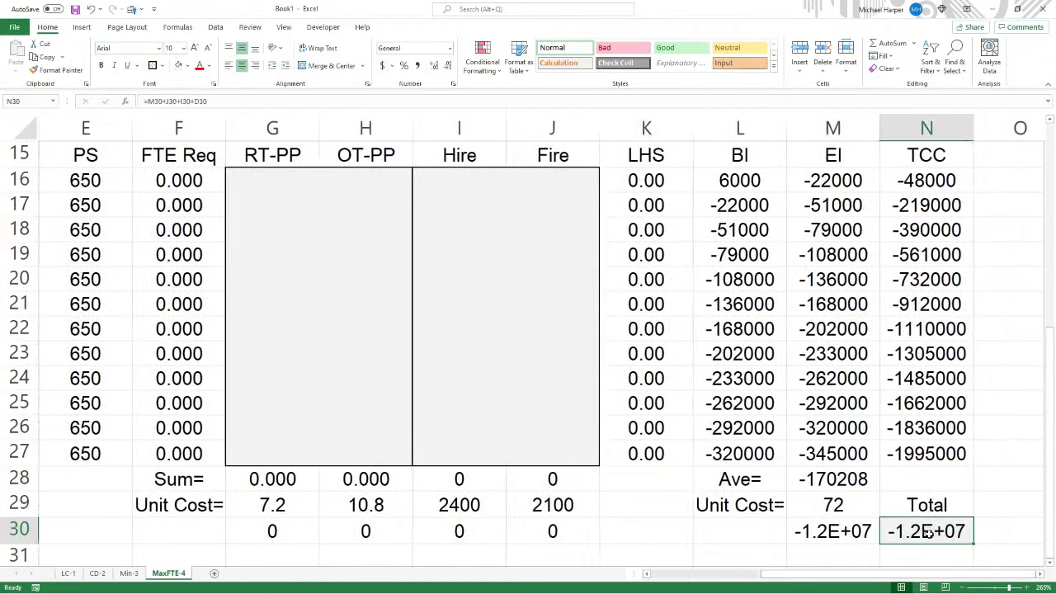
click(229, 66)
key(F2)
key(Escape)
text(=)
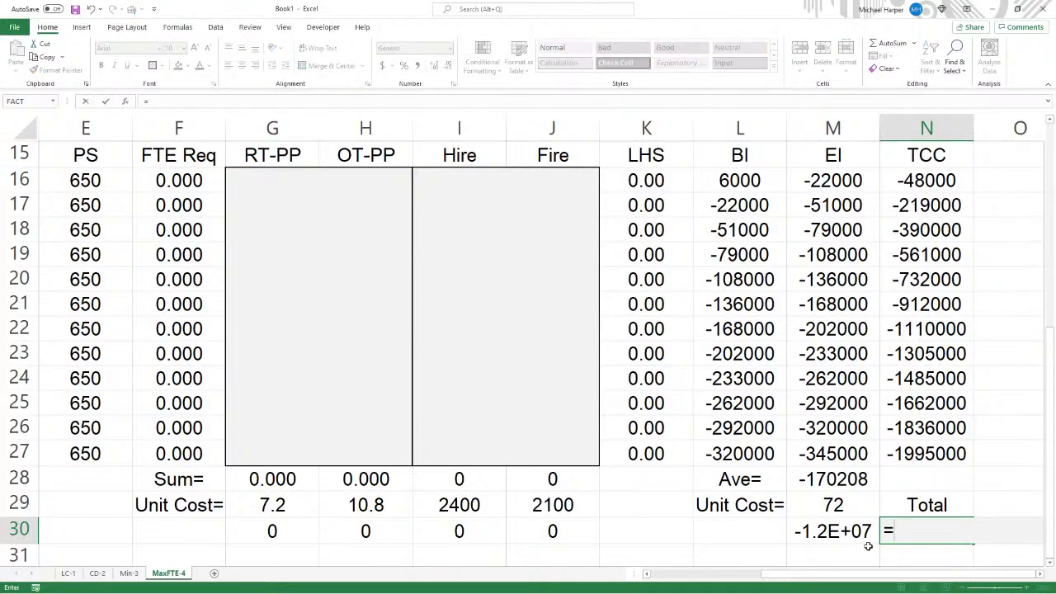
click(834, 531)
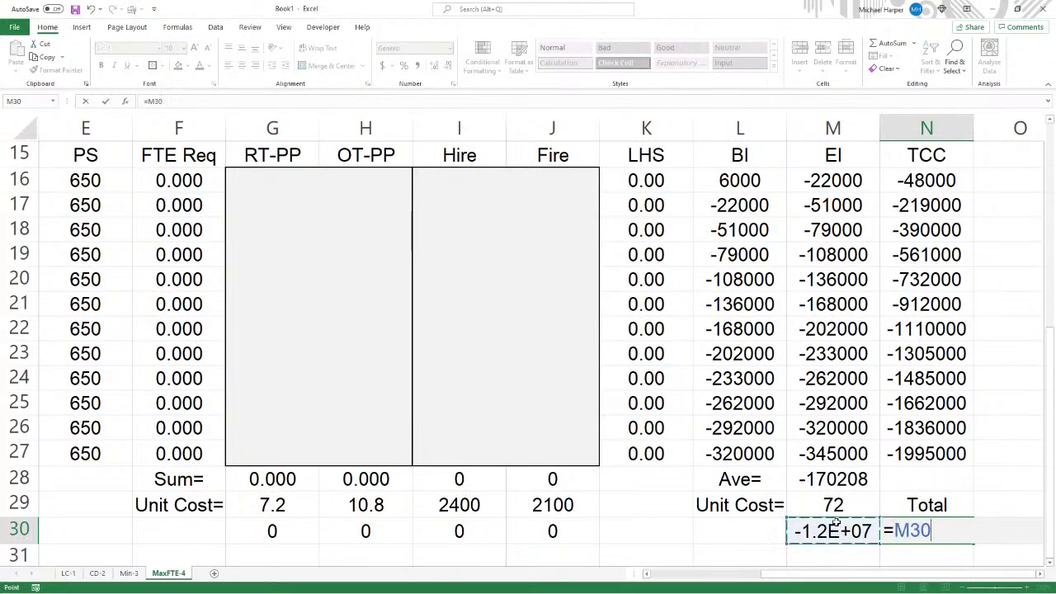
text(+)
click(560, 531)
text(+)
click(465, 531)
text(+)
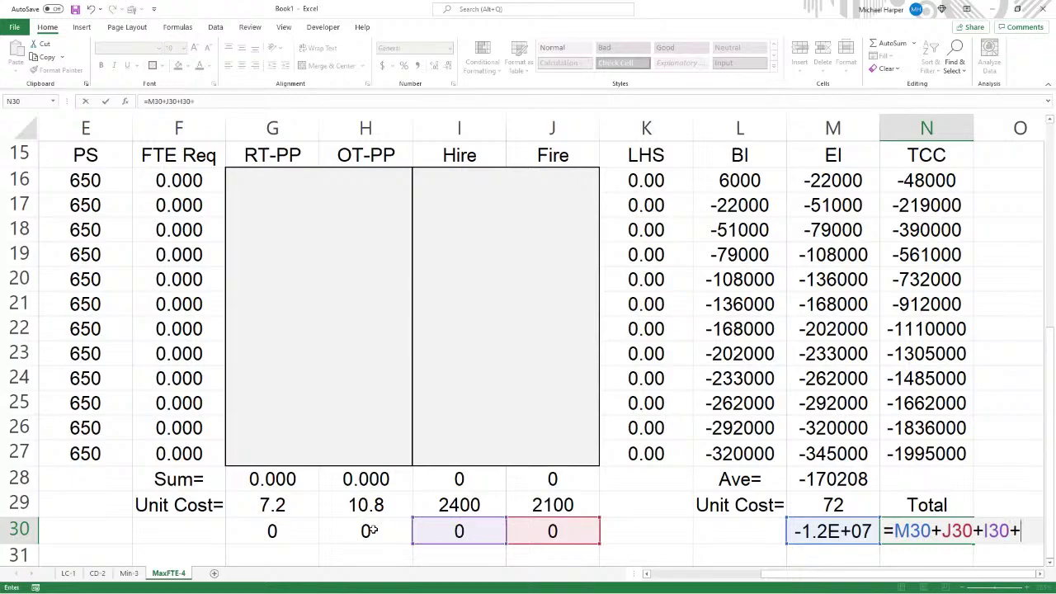
click(334, 531)
text(+)
click(280, 532)
key(ctrl+Return)
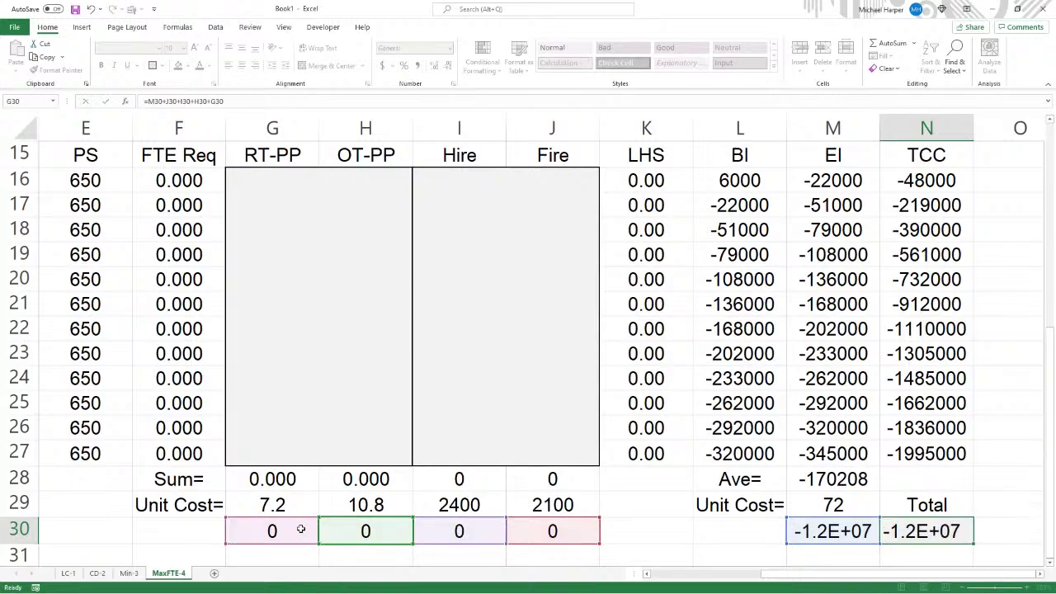
Review the completed plan's cost rows and check the cell references in the LHS formula in K17
scroll(916, 555, down, 1)
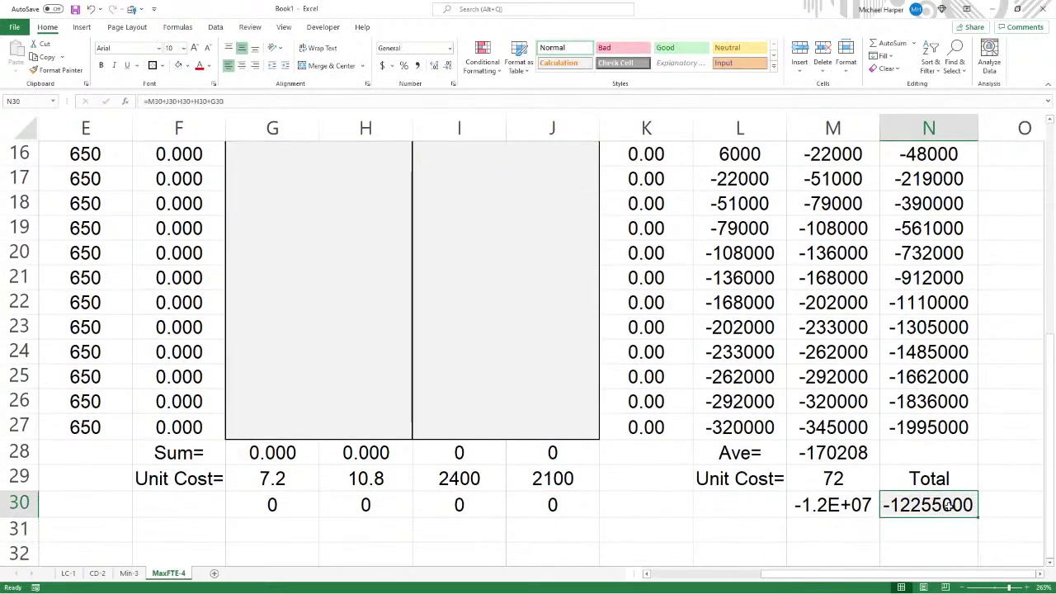
scroll(953, 508, up, 2)
scroll(970, 512, down, 1)
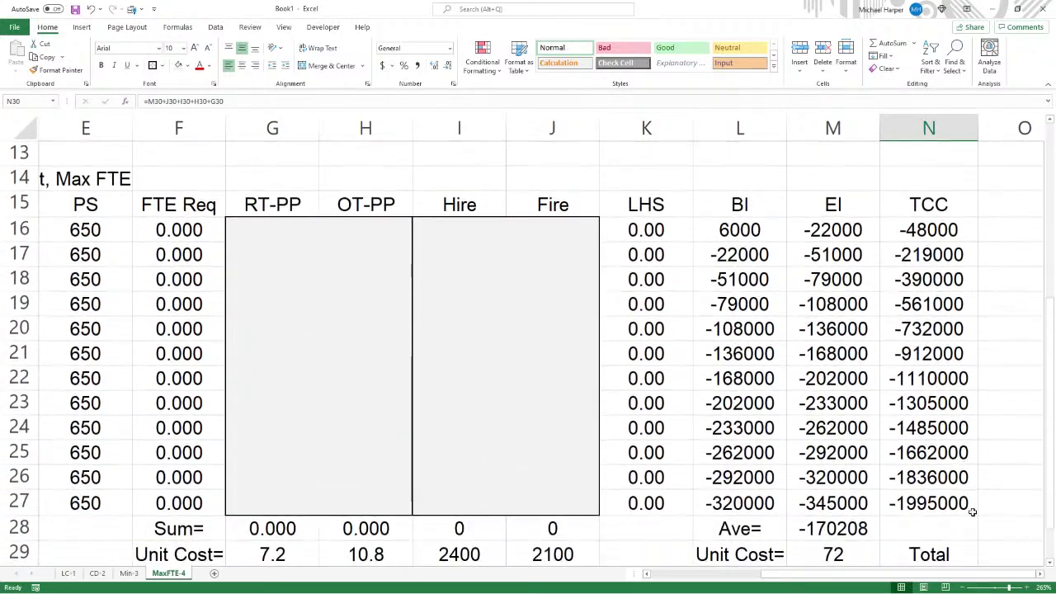
scroll(973, 512, down, 1)
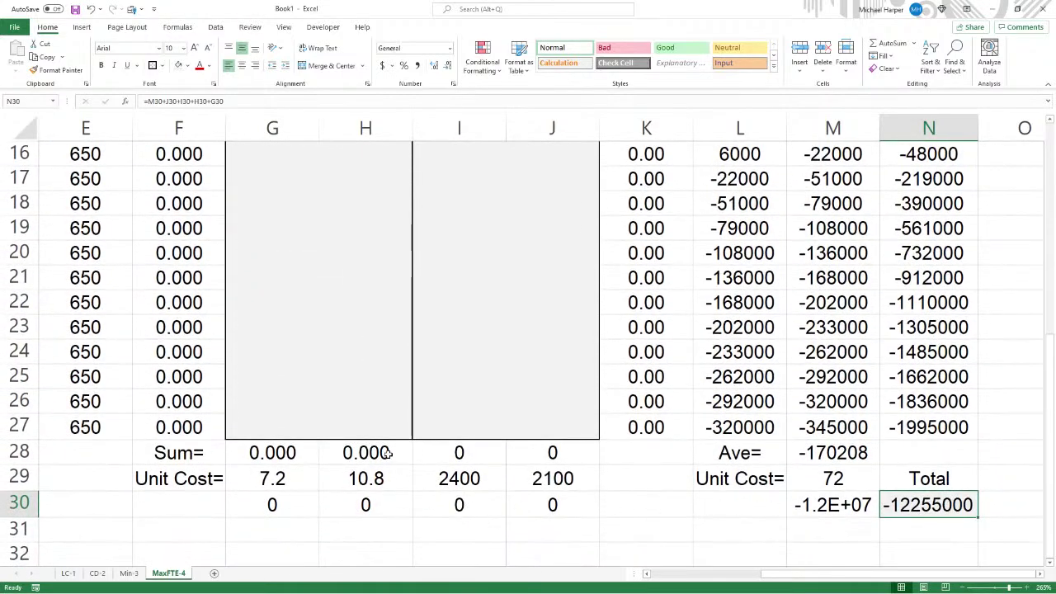
scroll(386, 454, up, 1)
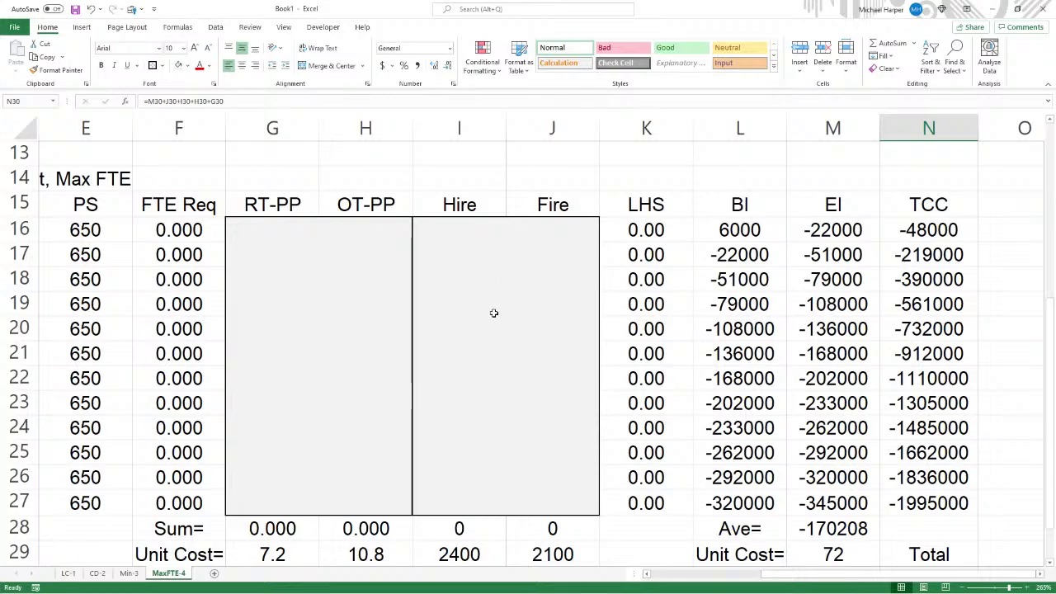
scroll(496, 315, down, 1)
scroll(495, 315, up, 1)
click(644, 249)
click(229, 100)
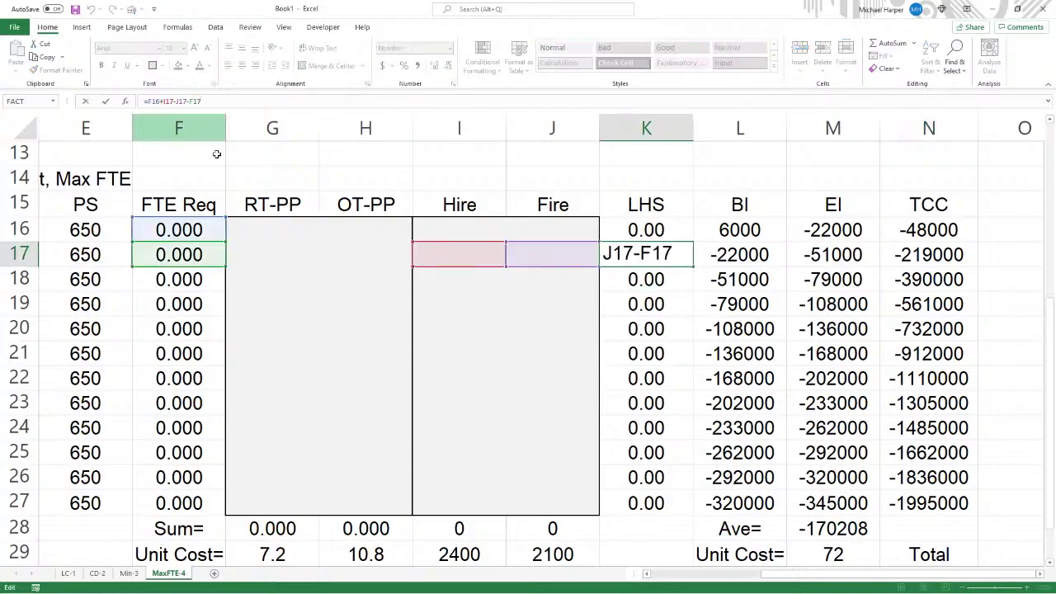
key(Return)
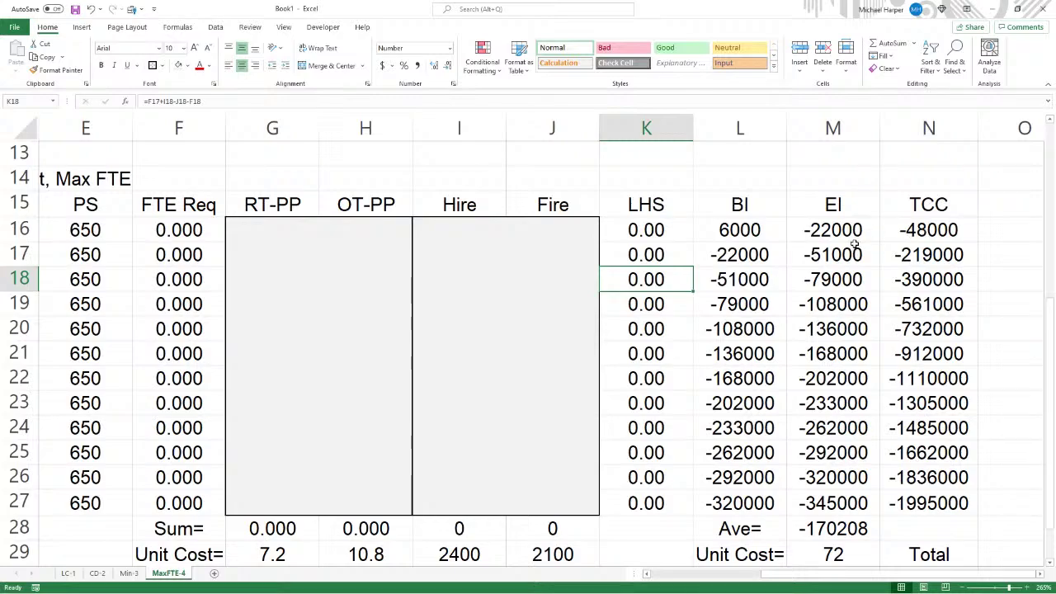
Set up Solver to minimize total cost in N30 by changing cells G16:J27 instead of the old variable ranges
scroll(833, 277, down, 1)
scroll(834, 276, up, 2)
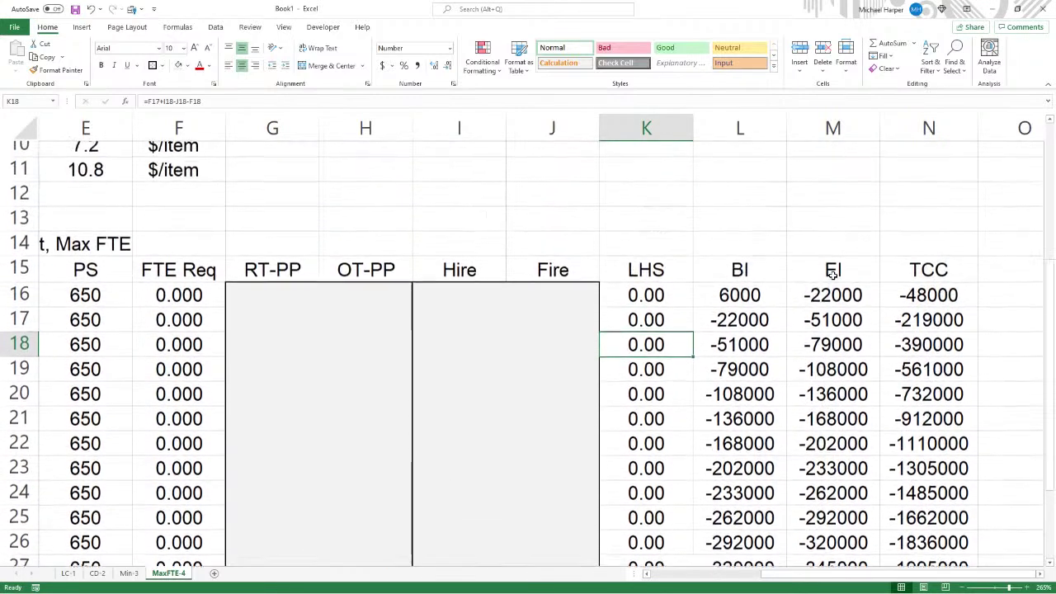
click(215, 27)
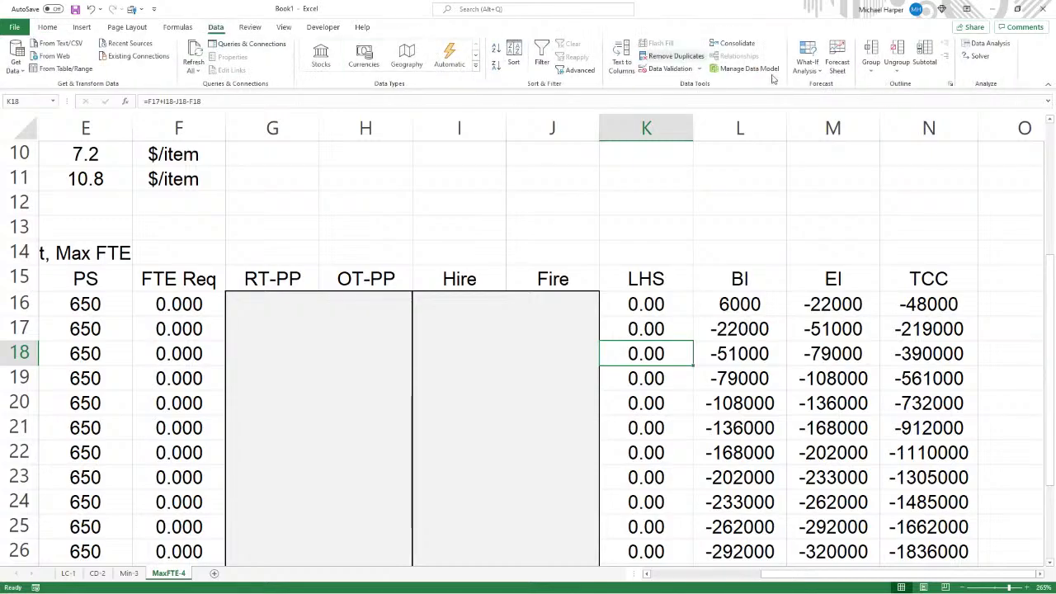
click(981, 56)
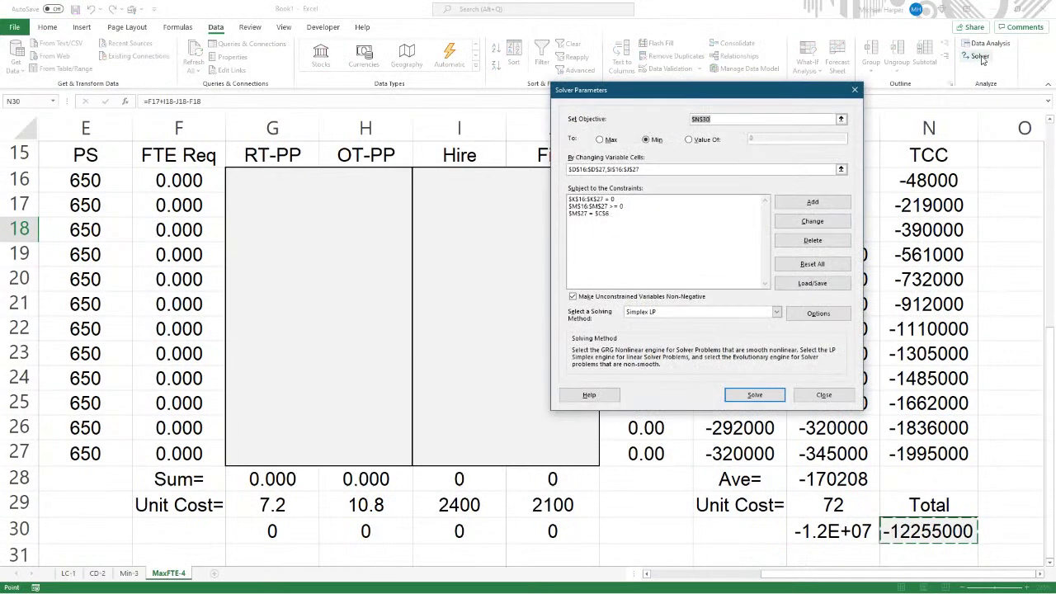
click(928, 532)
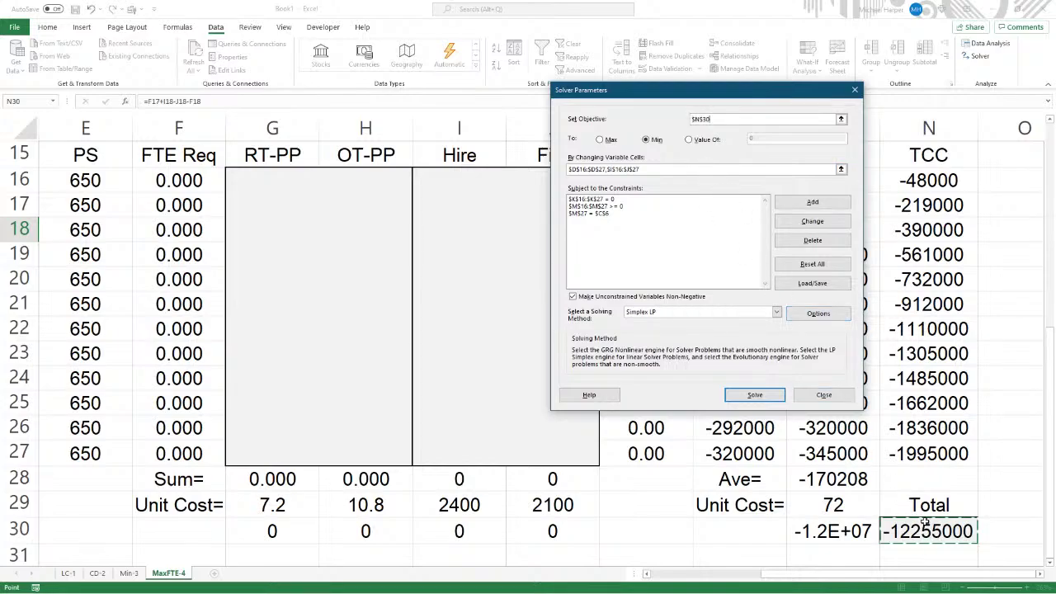
click(652, 170)
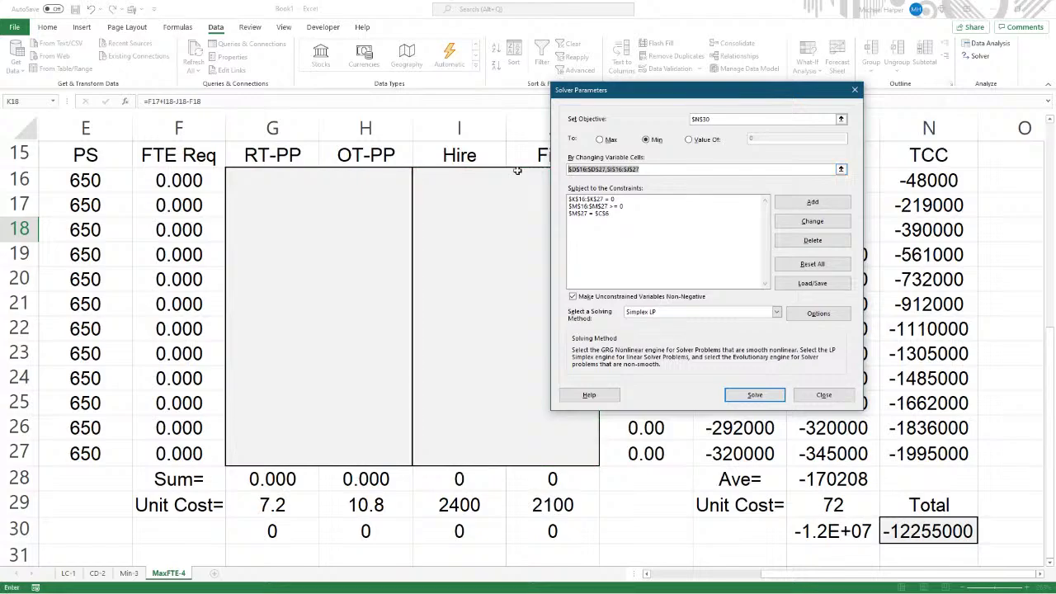
key(Delete)
drag(260, 181, 562, 445)
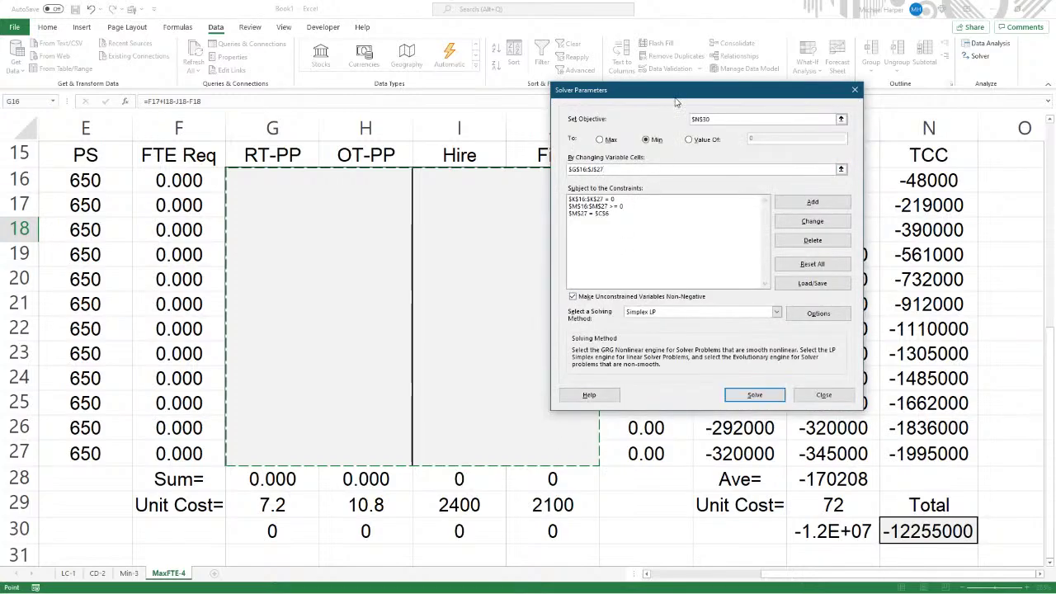
drag(675, 102, 832, 122)
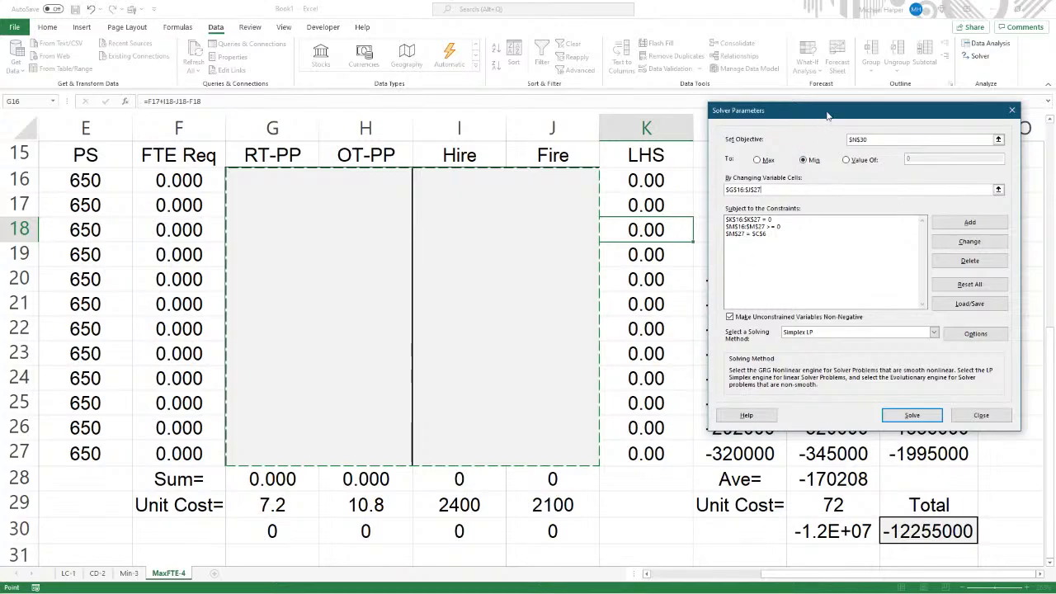
drag(827, 115, 371, 127)
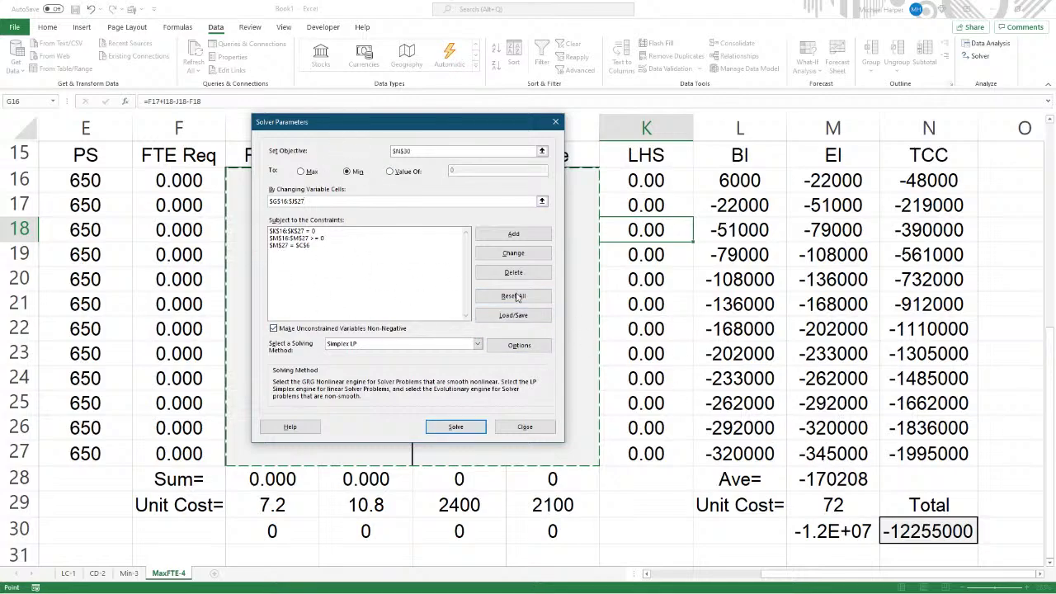
drag(437, 124, 677, 137)
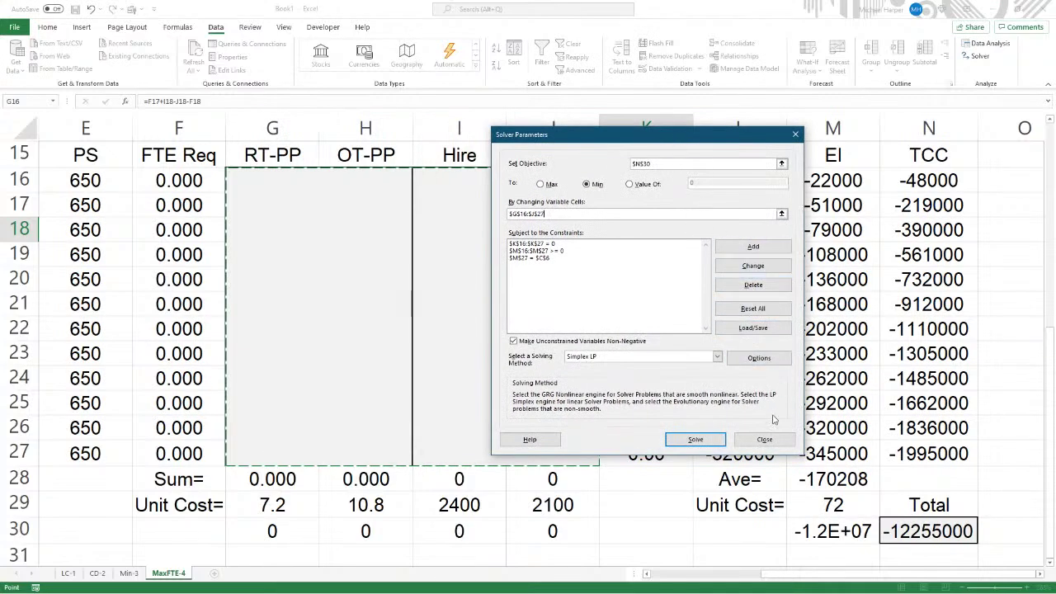
Check the Solver constraint M27 = C6 against the ending inventory parameter and keep it as is
click(538, 258)
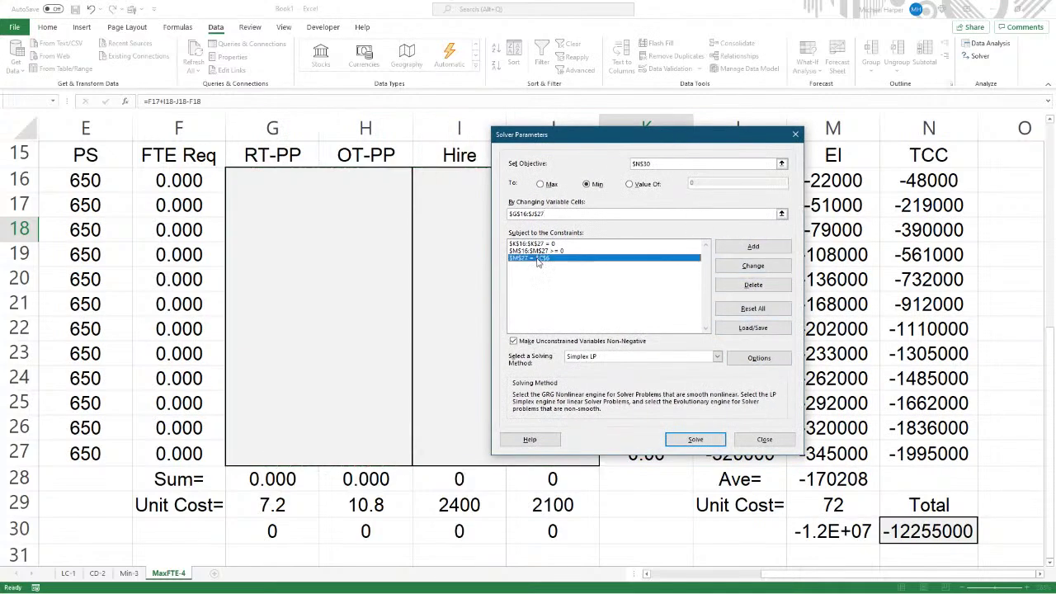
click(743, 268)
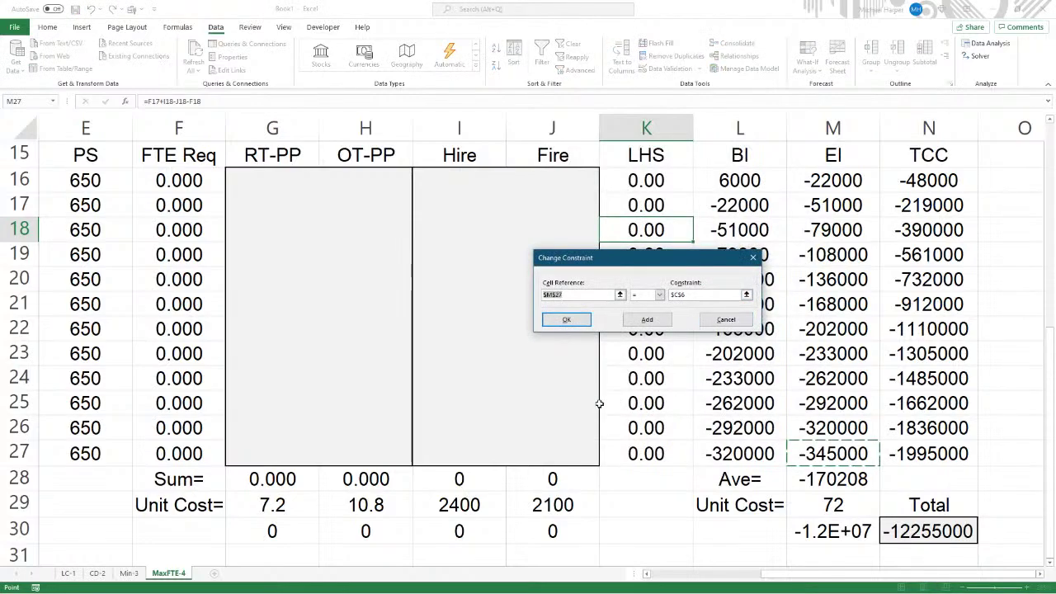
drag(842, 578, 722, 580)
scroll(421, 388, up, 4)
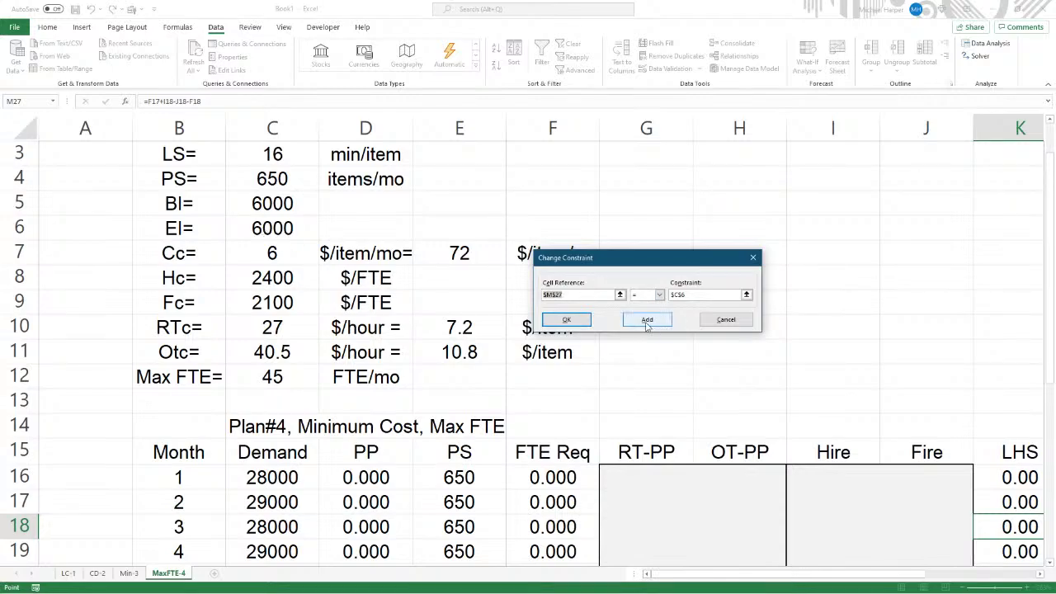
click(566, 320)
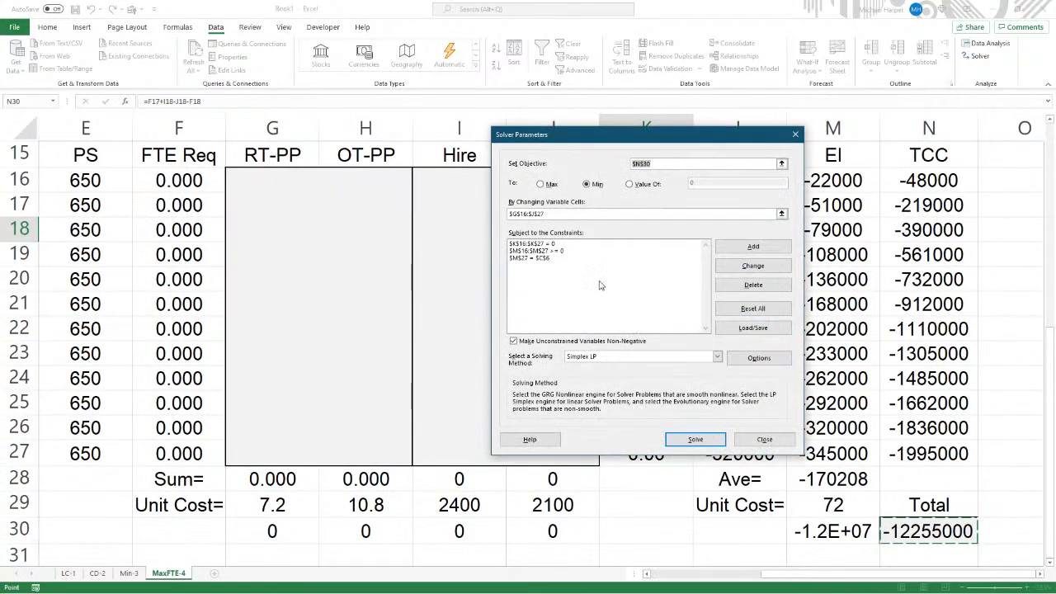
Add the Solver constraint F16:F27 <= C12 for the maximum FTE, then solve the model and keep the solution
scroll(378, 294, up, 1)
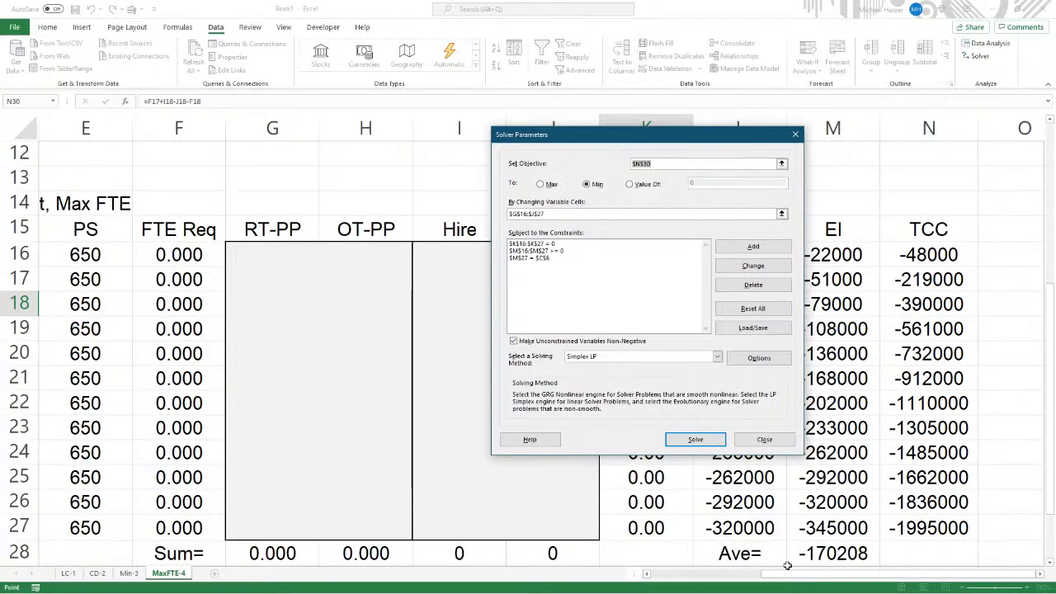
drag(782, 577, 711, 581)
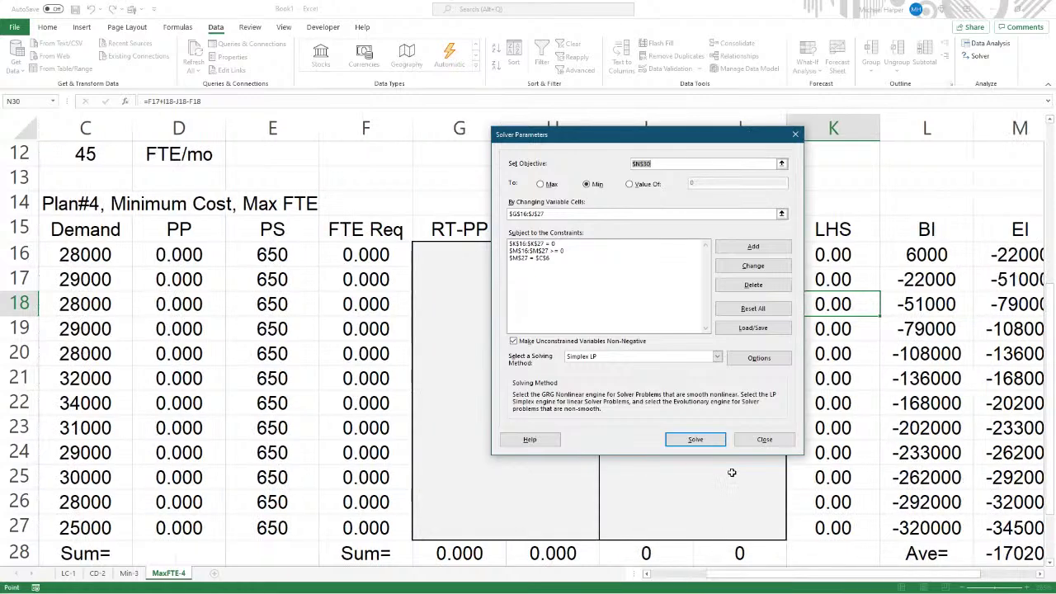
click(755, 247)
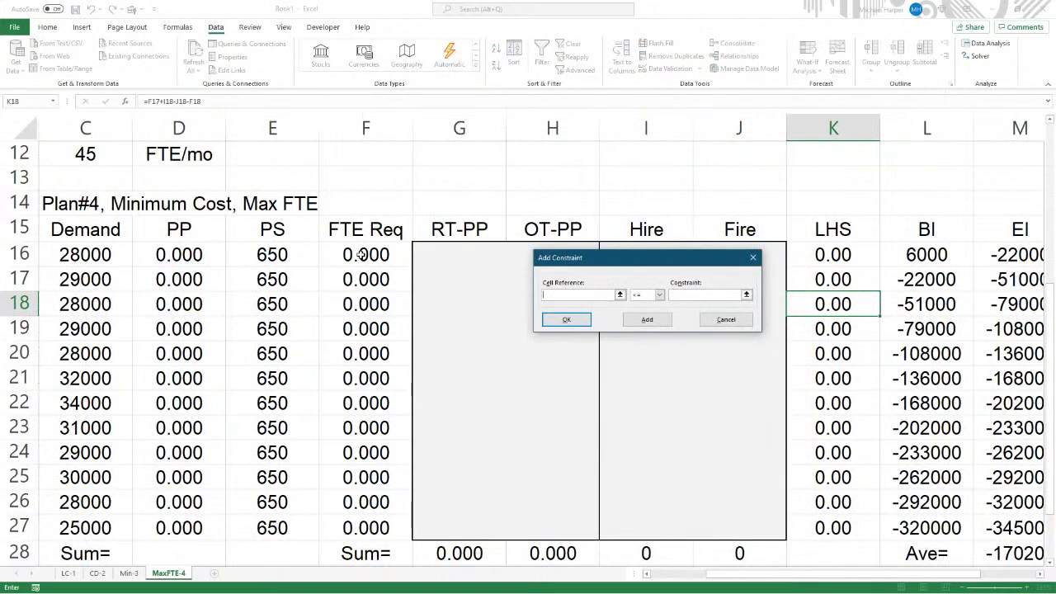
drag(360, 255, 359, 518)
click(685, 300)
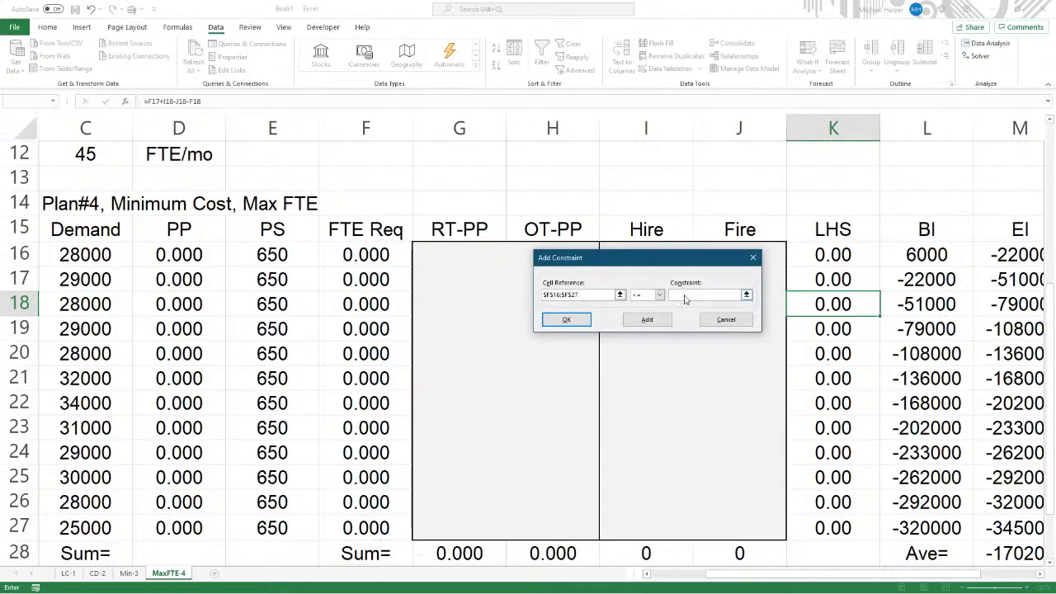
click(85, 153)
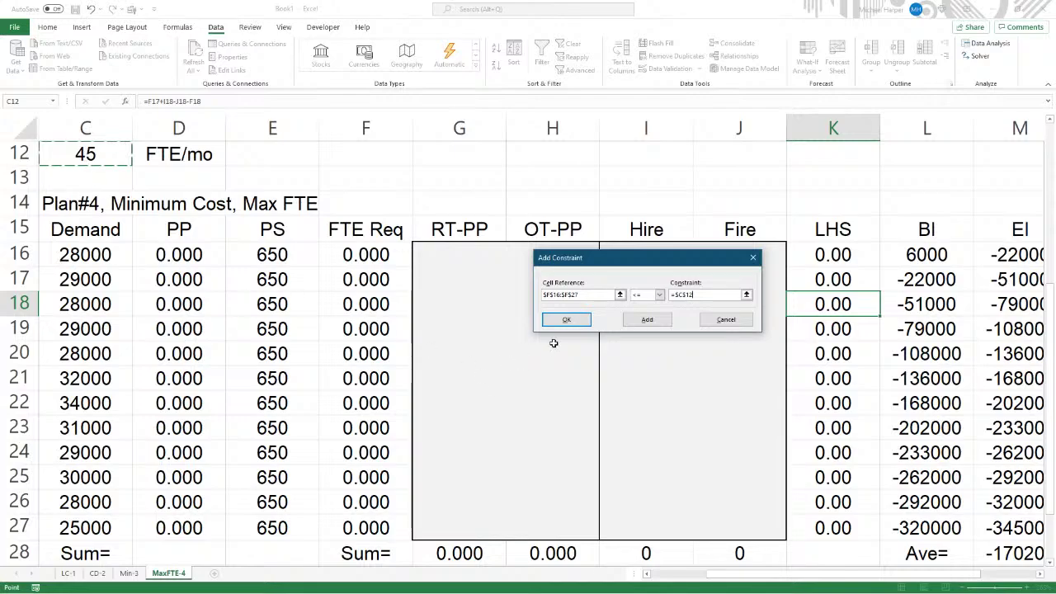
click(568, 320)
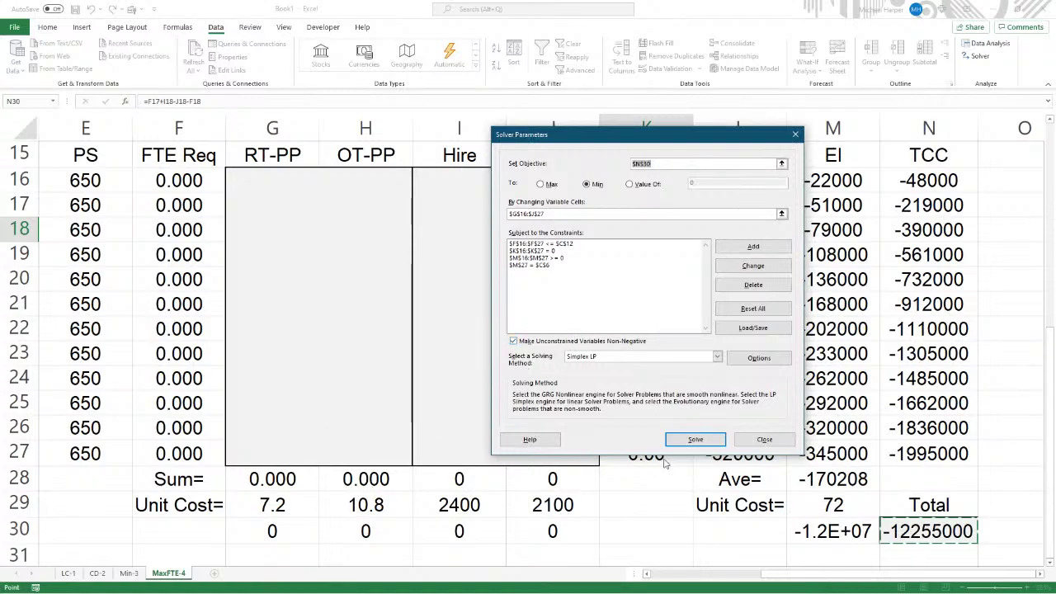
click(696, 440)
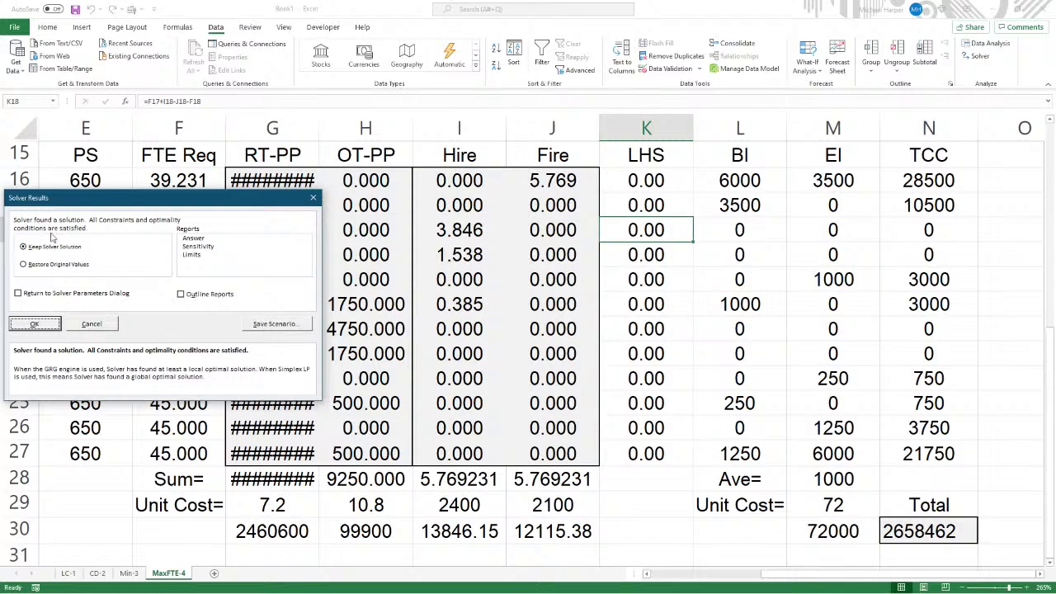
click(35, 325)
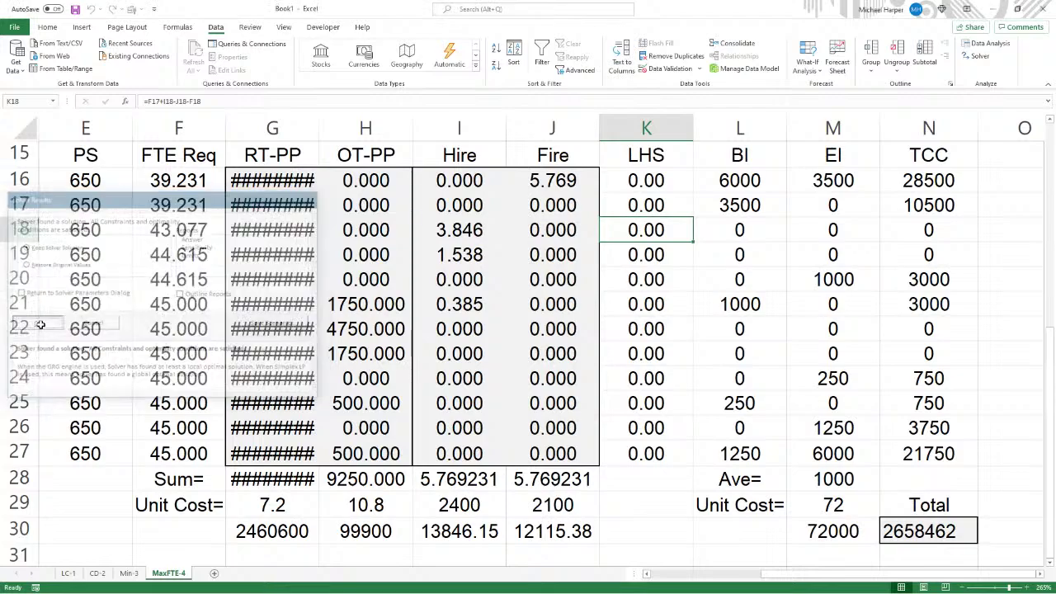
Format the RT-PP and OT-PP values in G16:H27 to show no decimal places
click(268, 181)
drag(267, 185, 363, 454)
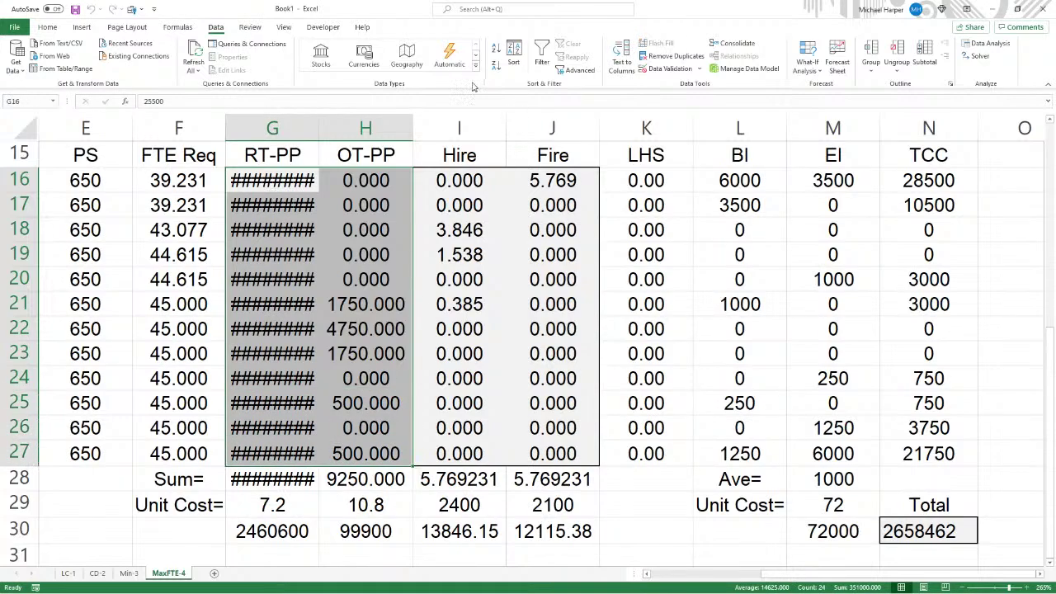
click(49, 28)
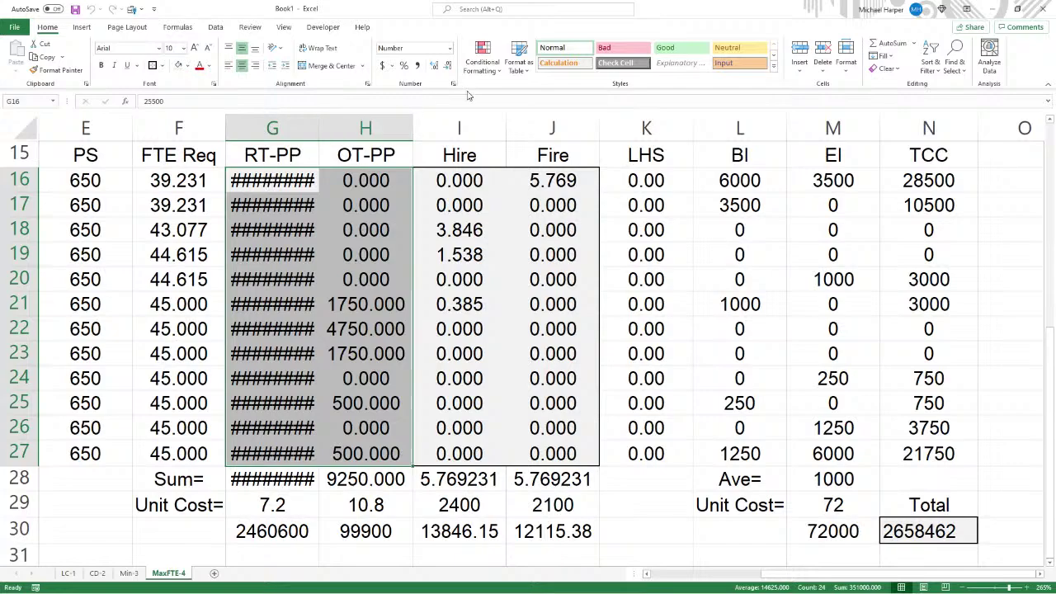
click(449, 67)
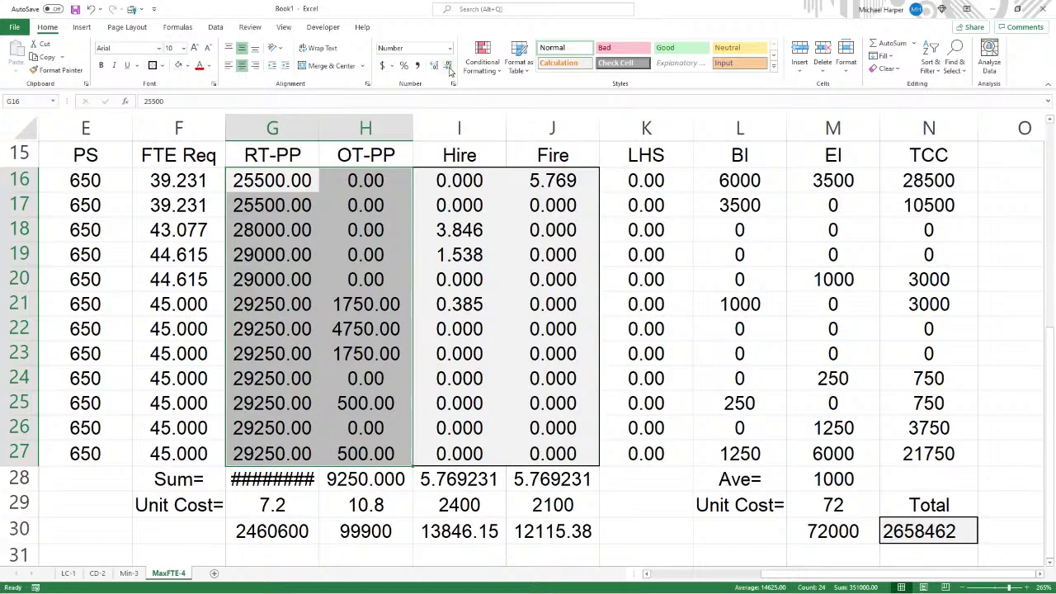
click(448, 66)
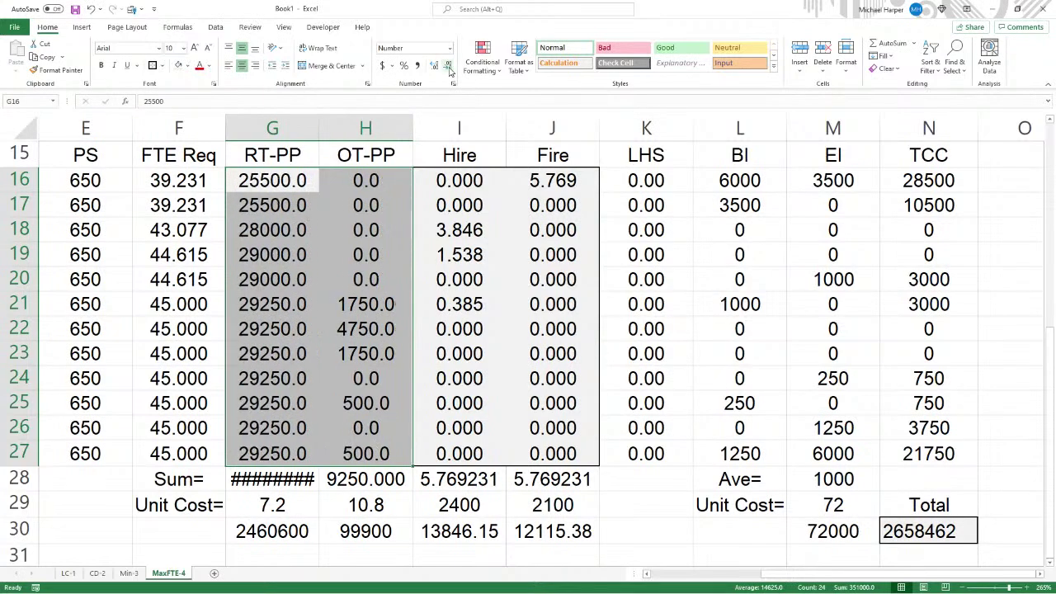
click(448, 66)
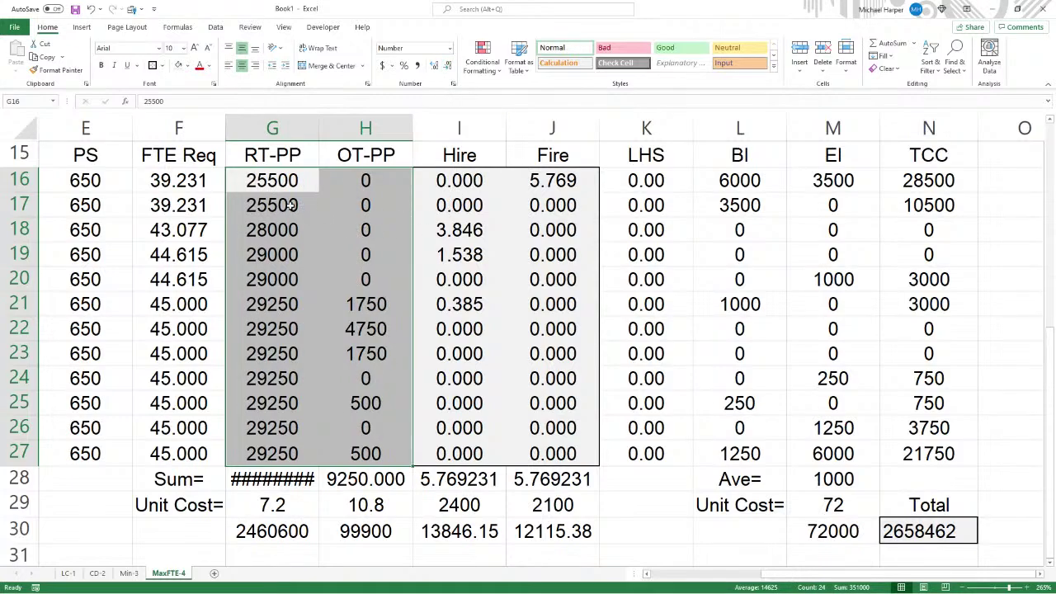
click(262, 180)
click(363, 180)
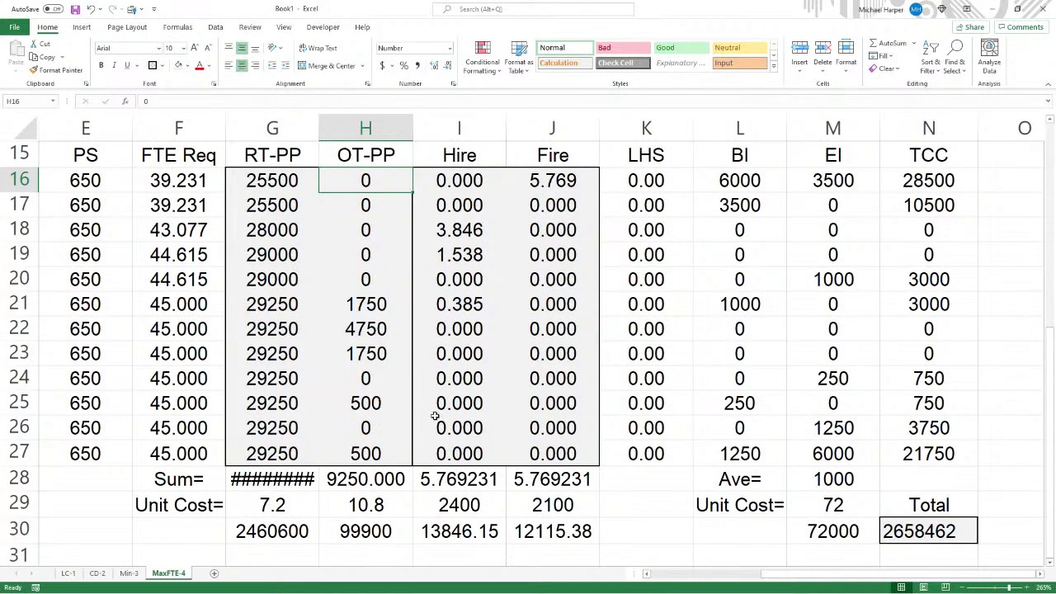
Check the total cost in N30 and format the PP values in D16:D27 to show no decimal places
click(923, 535)
scroll(734, 428, up, 3)
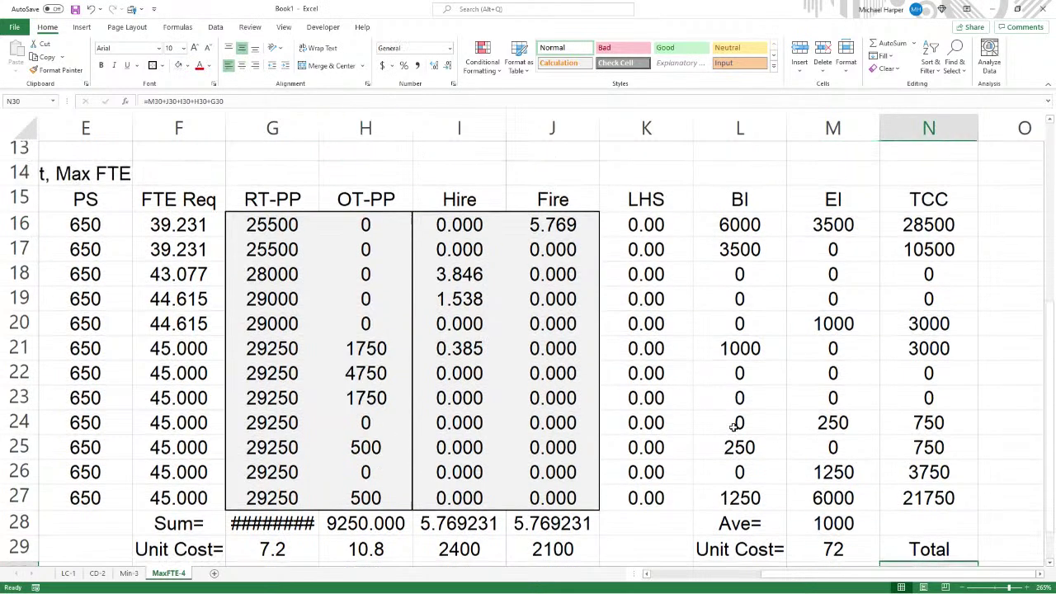
scroll(734, 428, down, 1)
drag(811, 586, 720, 584)
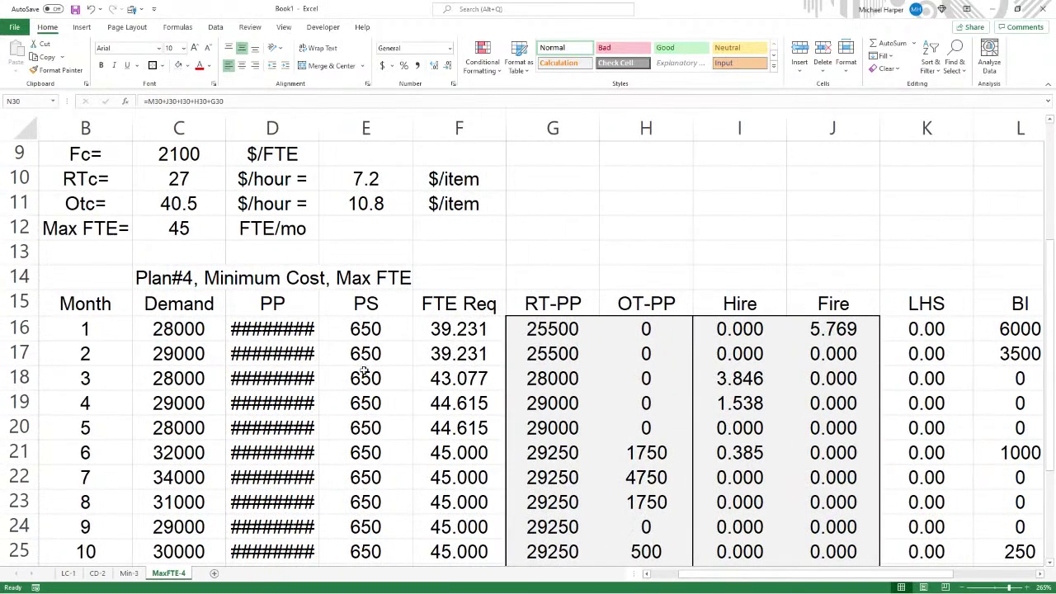
scroll(293, 326, down, 3)
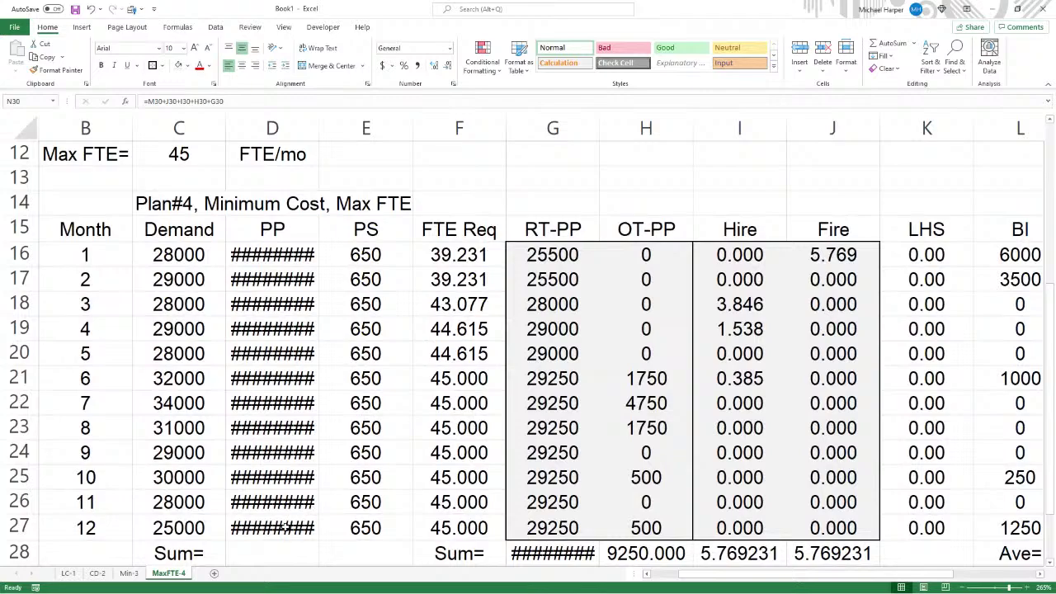
drag(285, 528, 239, 256)
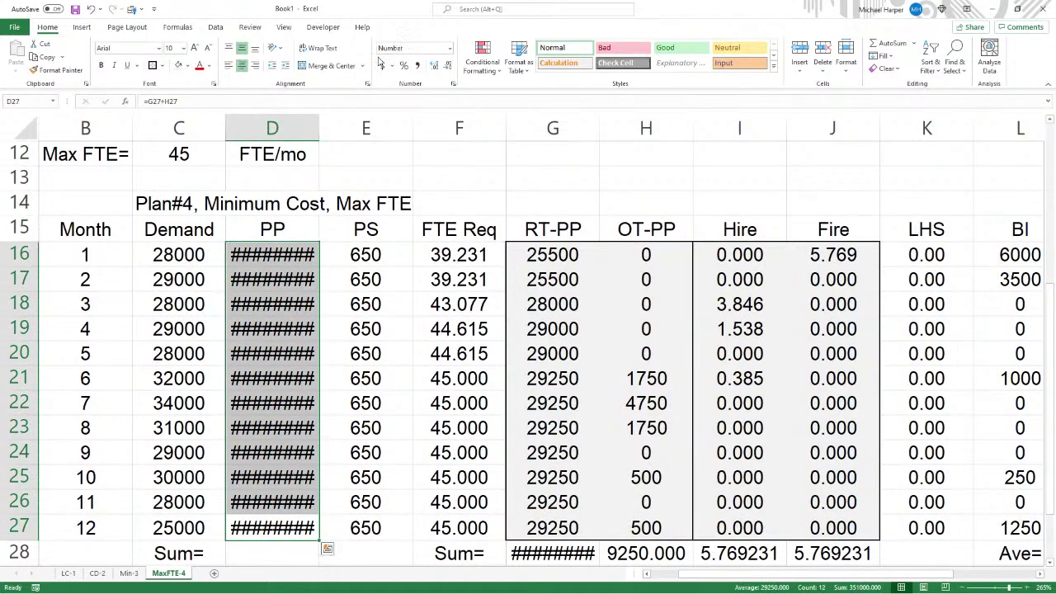
click(449, 66)
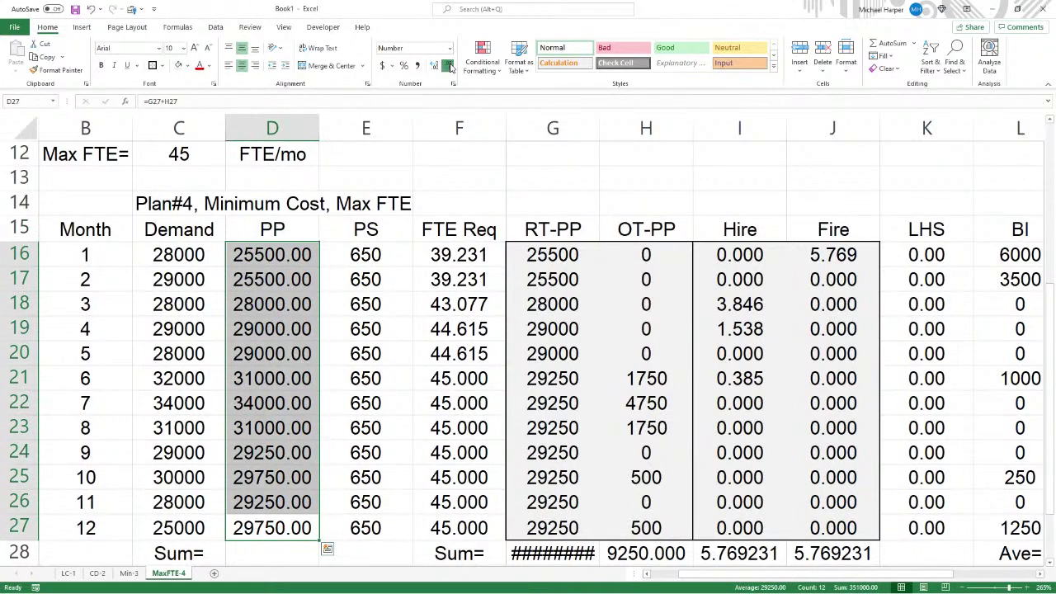
click(450, 66)
click(450, 66)
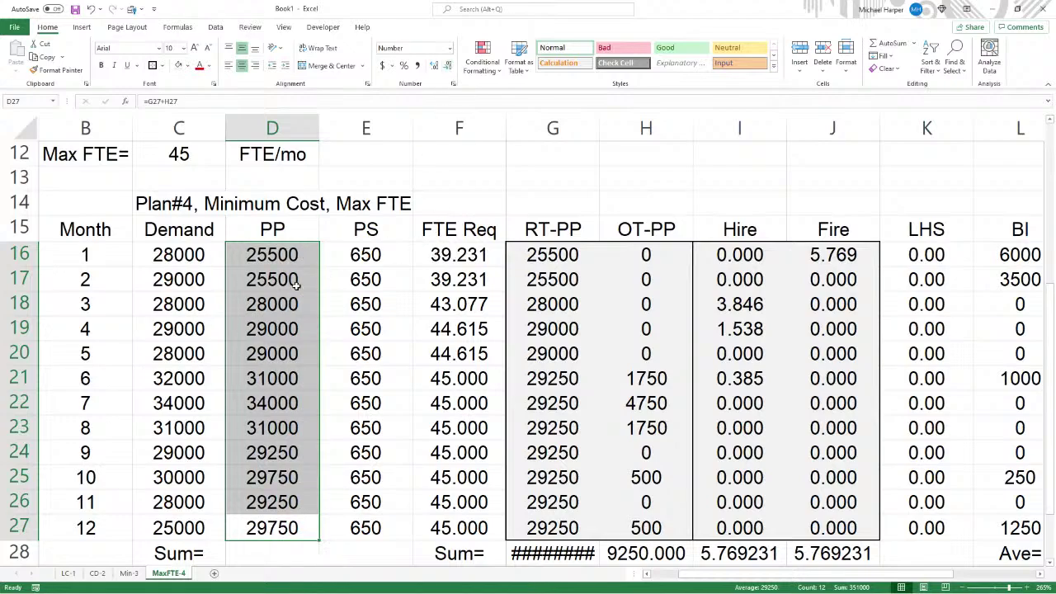
Format the RT-PP sum in G28 to show no decimal places
drag(550, 256, 611, 531)
scroll(594, 503, down, 2)
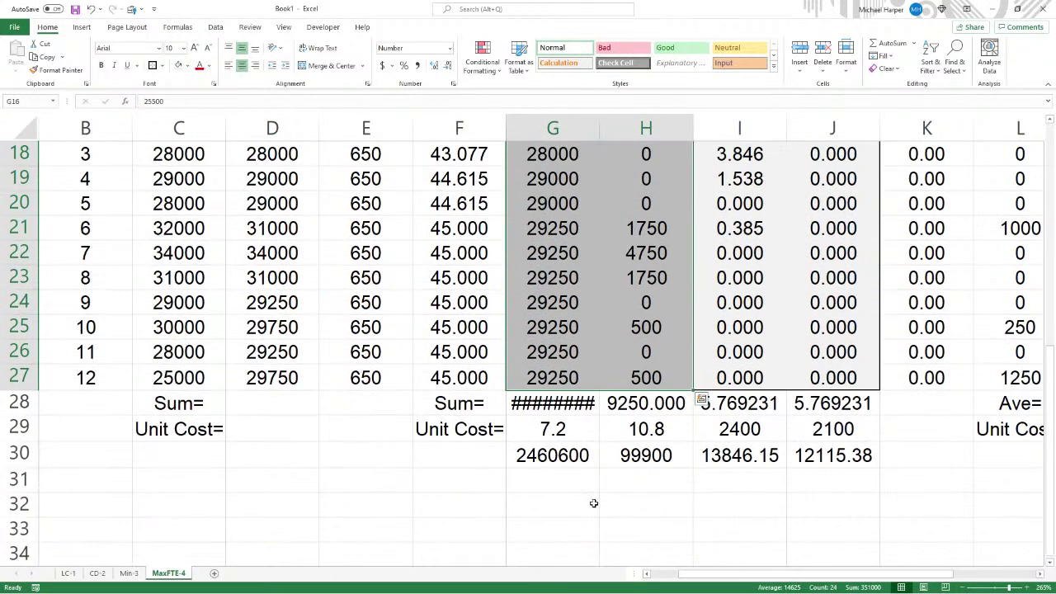
click(558, 408)
click(448, 66)
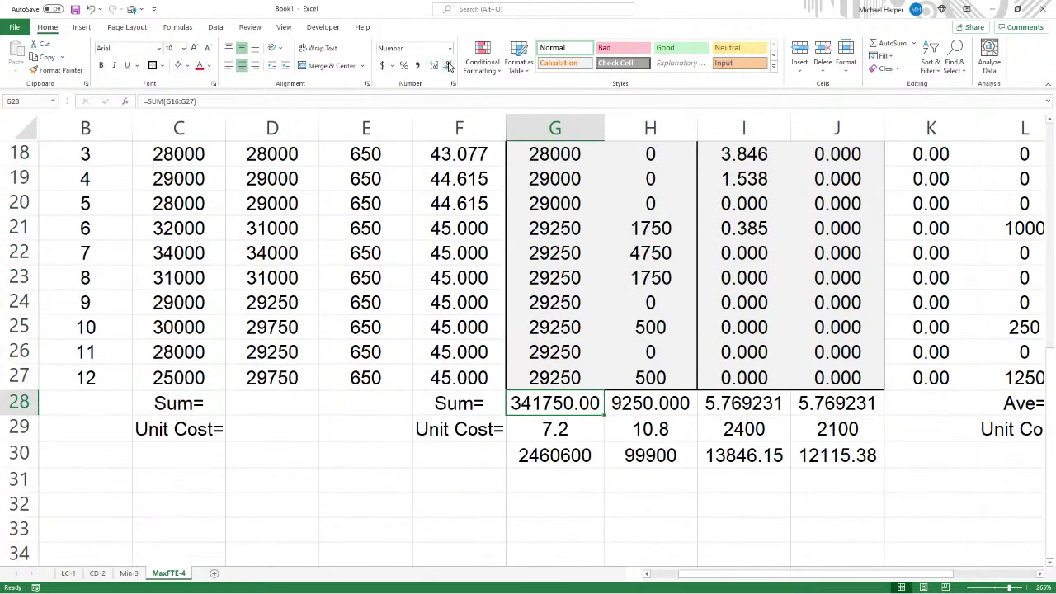
click(448, 66)
click(447, 66)
click(780, 528)
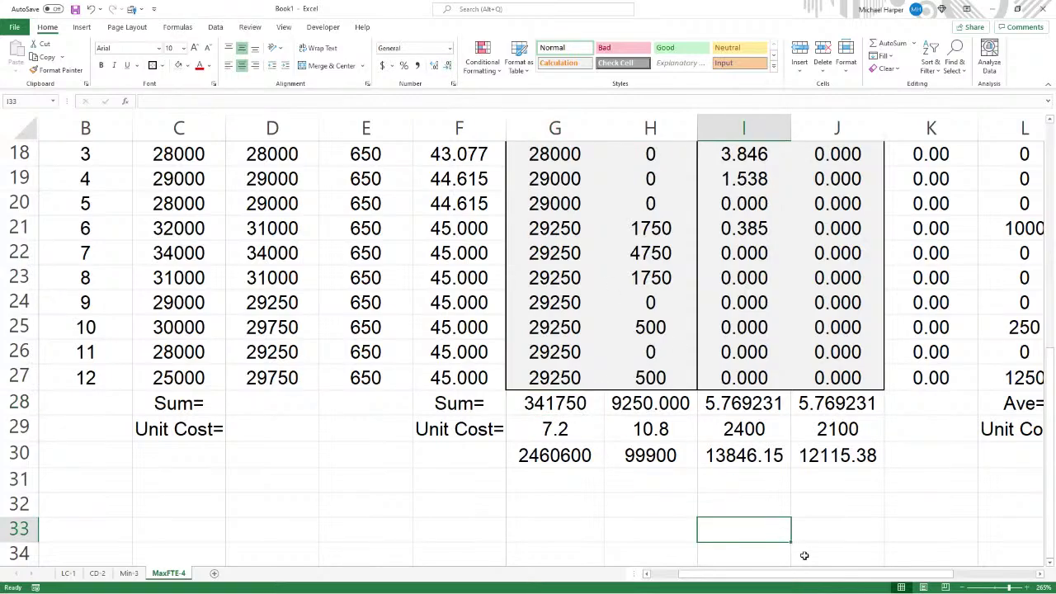
Review the Plan#4 monthly results, the unit costs and the total cost in N30
drag(824, 581, 902, 586)
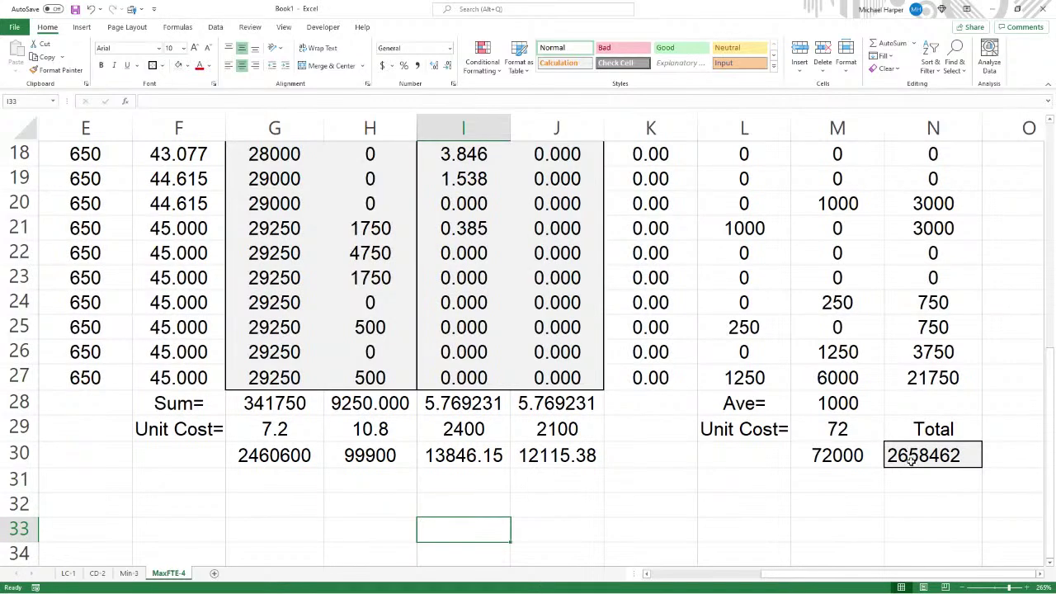
scroll(911, 464, up, 1)
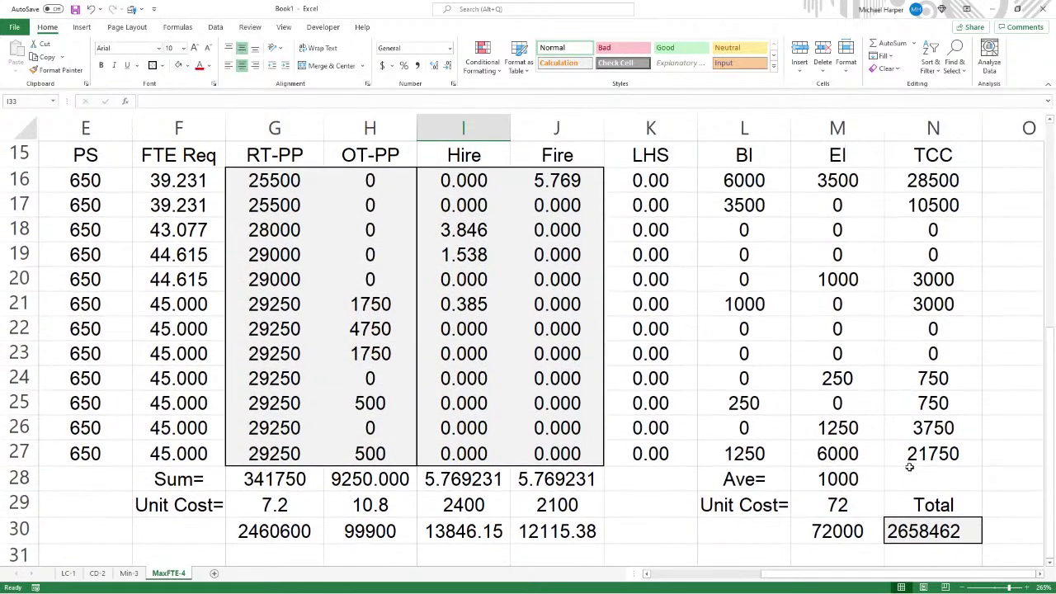
scroll(909, 468, up, 2)
scroll(909, 467, down, 2)
scroll(910, 467, down, 1)
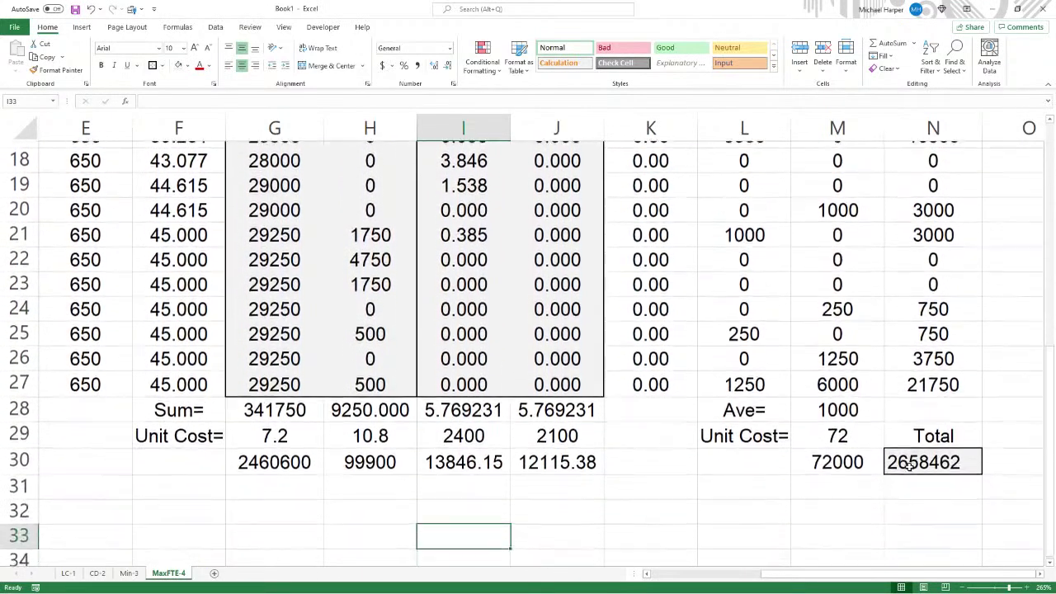
scroll(908, 467, up, 1)
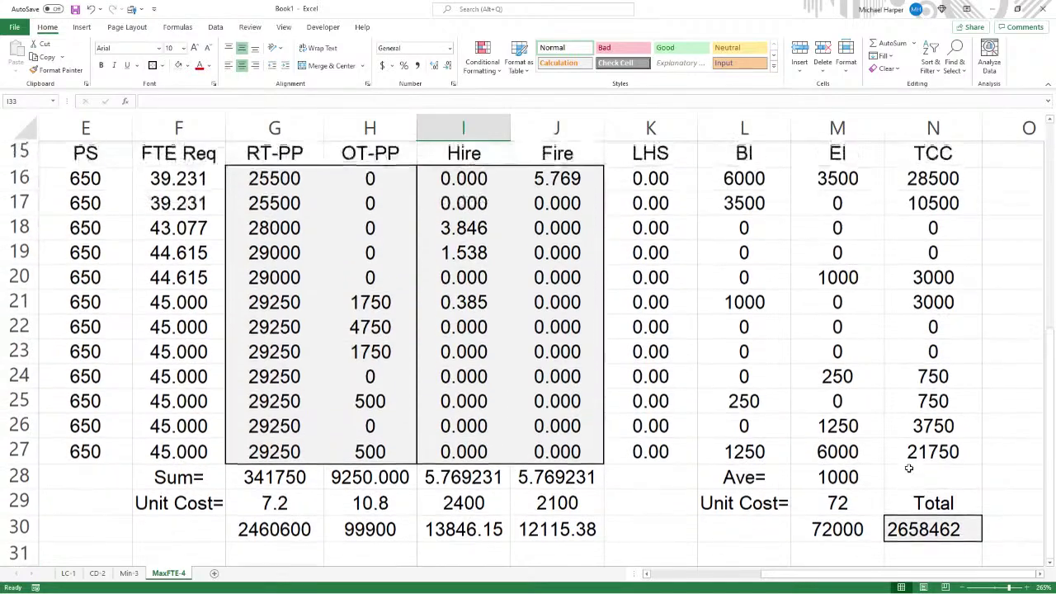
Switch to the Word homework document and read the Plan#5 requirements for Questions 13-15, including the overtime limit
key(alt+Tab)
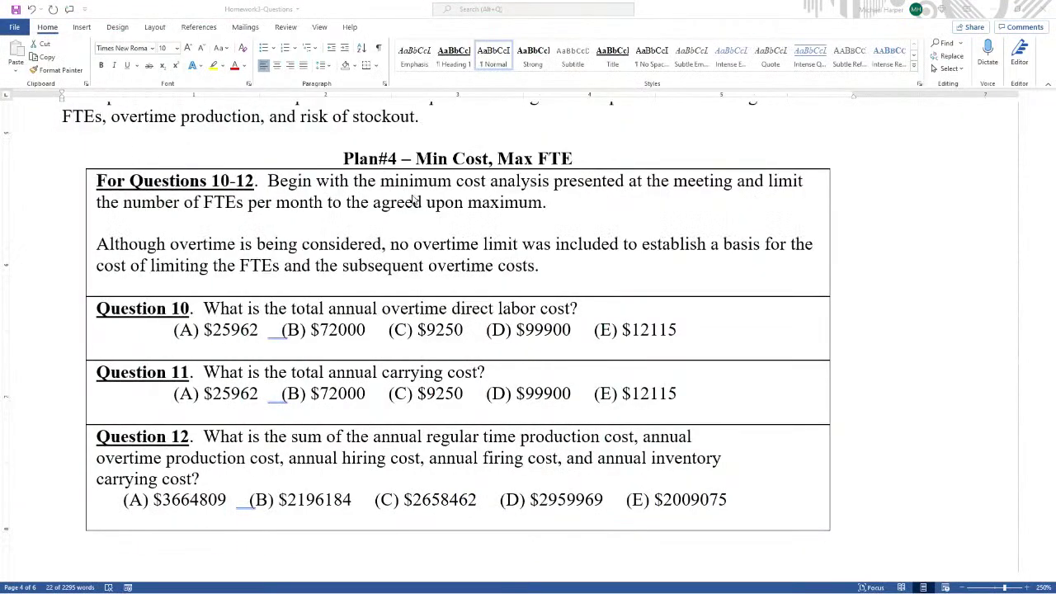
scroll(467, 241, down, 10)
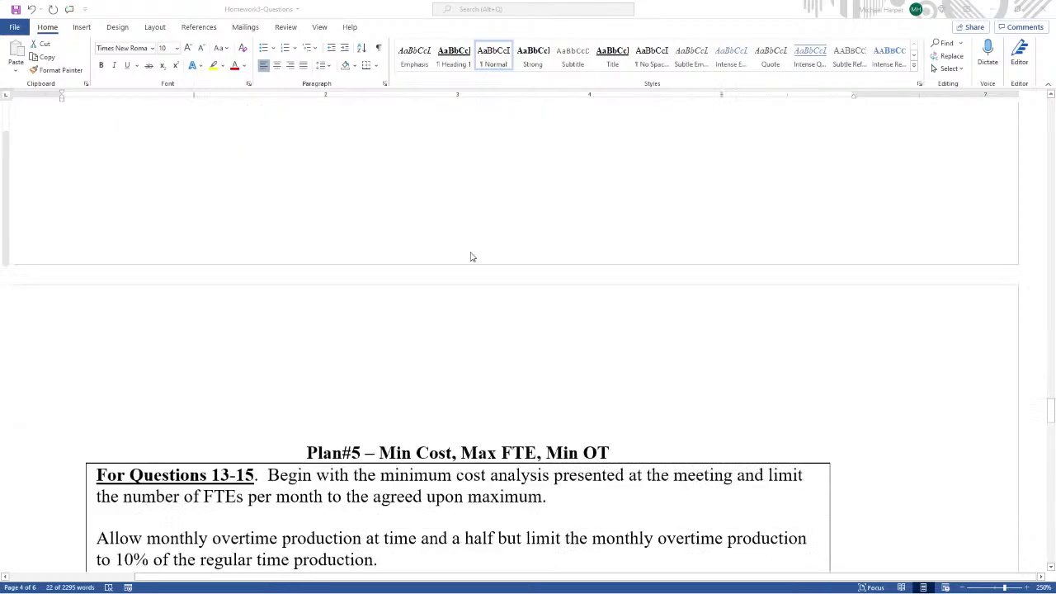
scroll(471, 254, down, 1)
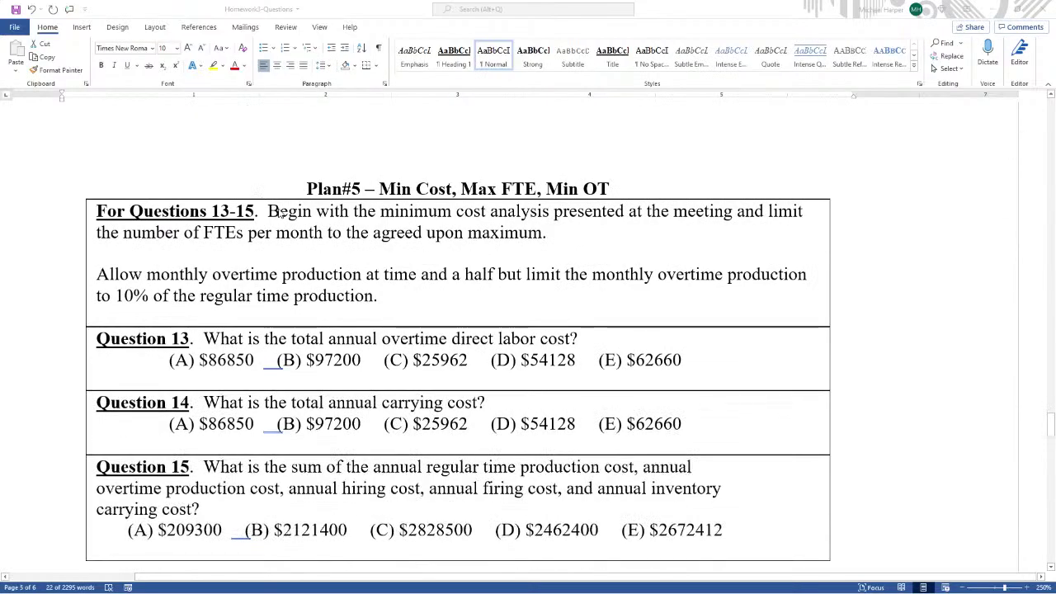
drag(270, 215, 553, 236)
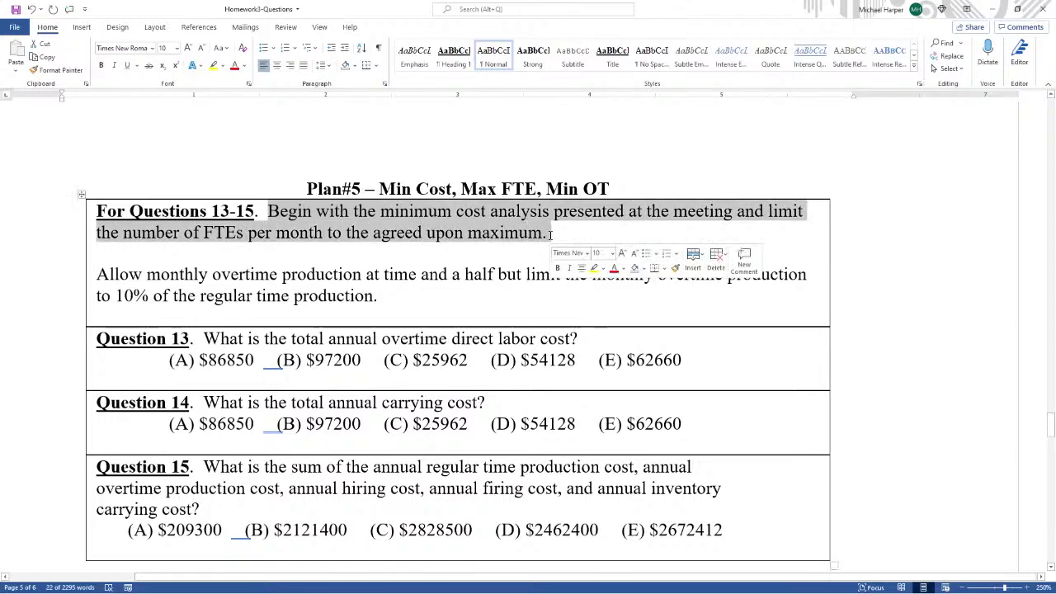
drag(112, 279, 509, 285)
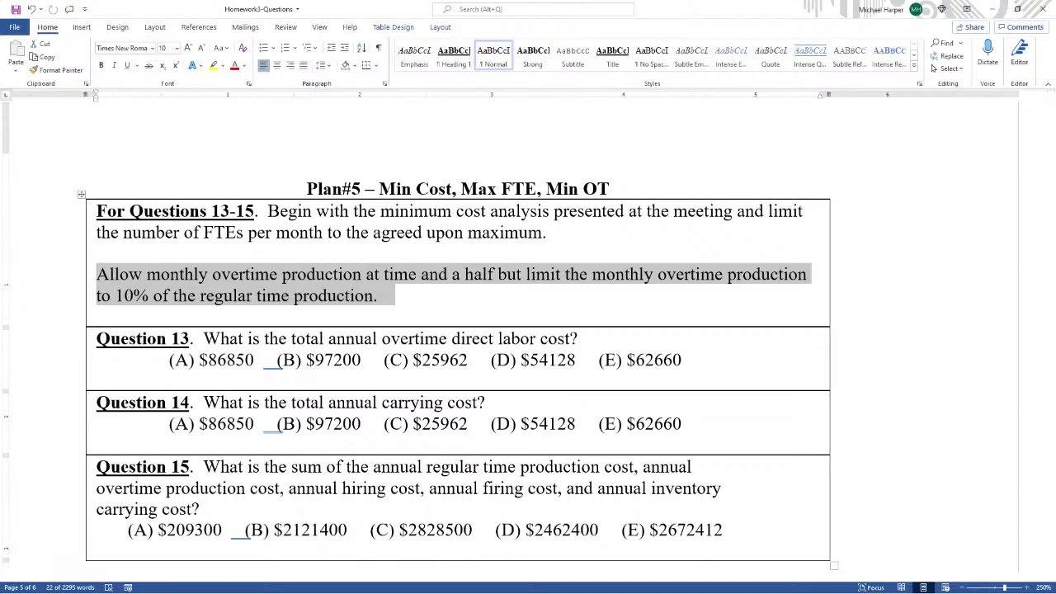
Return to the Excel workbook, maximize its window and insert a blank column before the LHS column
key(alt+Tab)
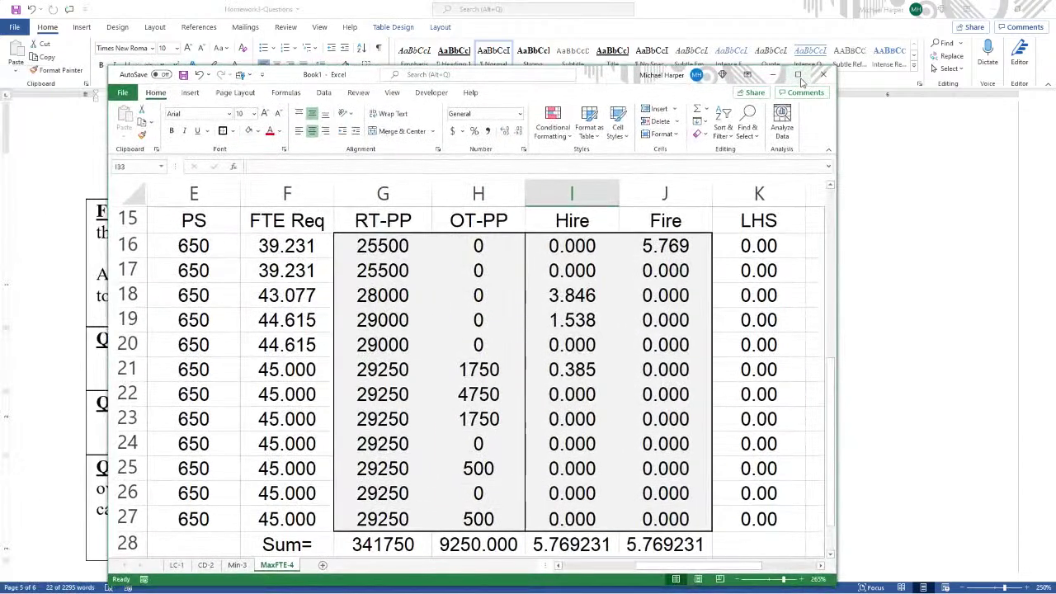
click(798, 76)
scroll(430, 234, up, 2)
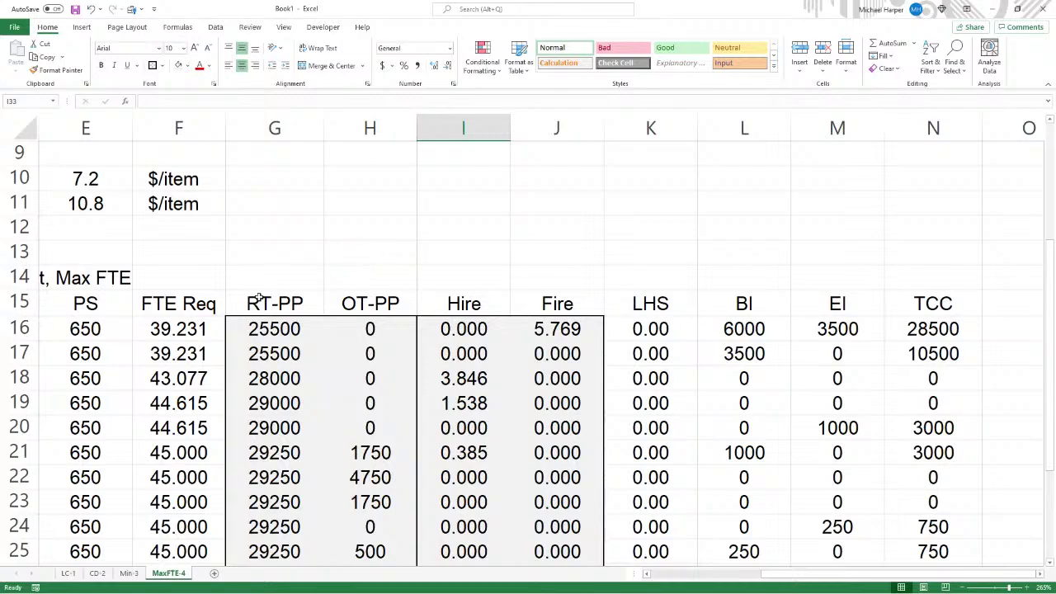
click(278, 126)
scroll(326, 140, down, 3)
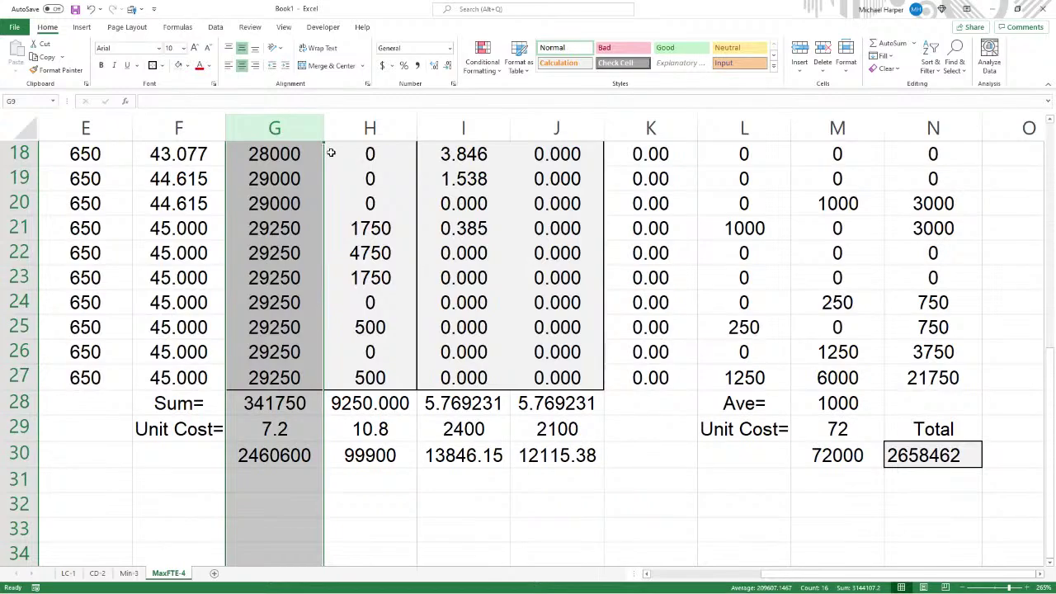
scroll(330, 153, up, 2)
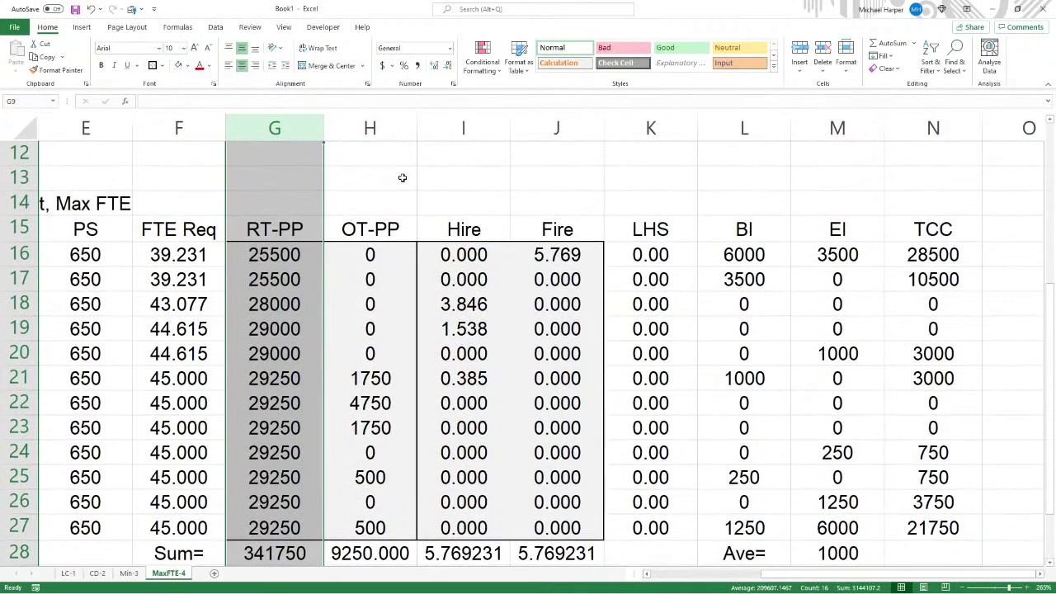
scroll(402, 177, down, 2)
scroll(402, 177, up, 2)
click(660, 128)
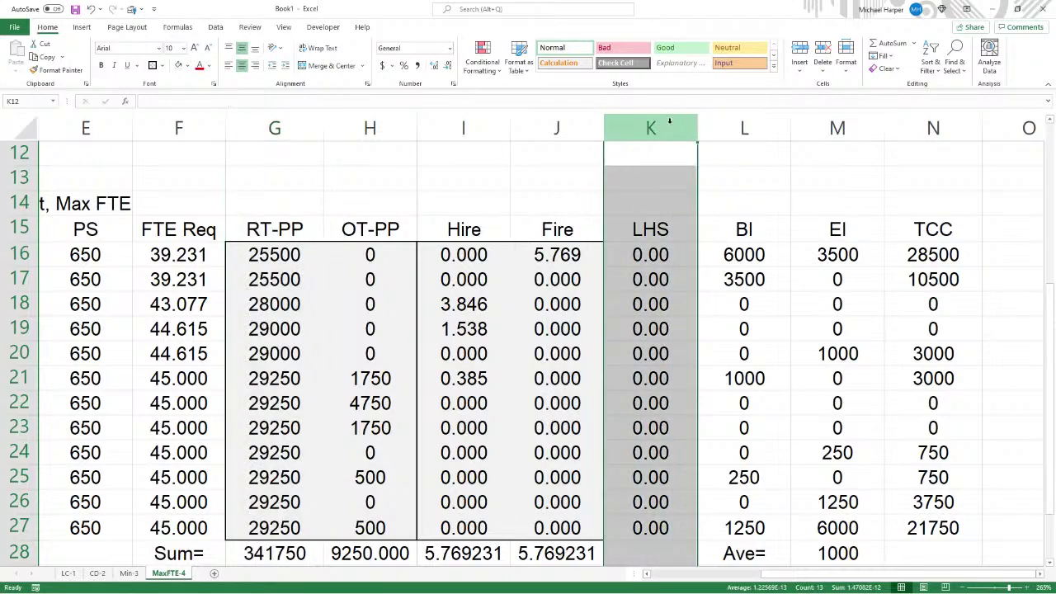
key(ctrl+shift+plus)
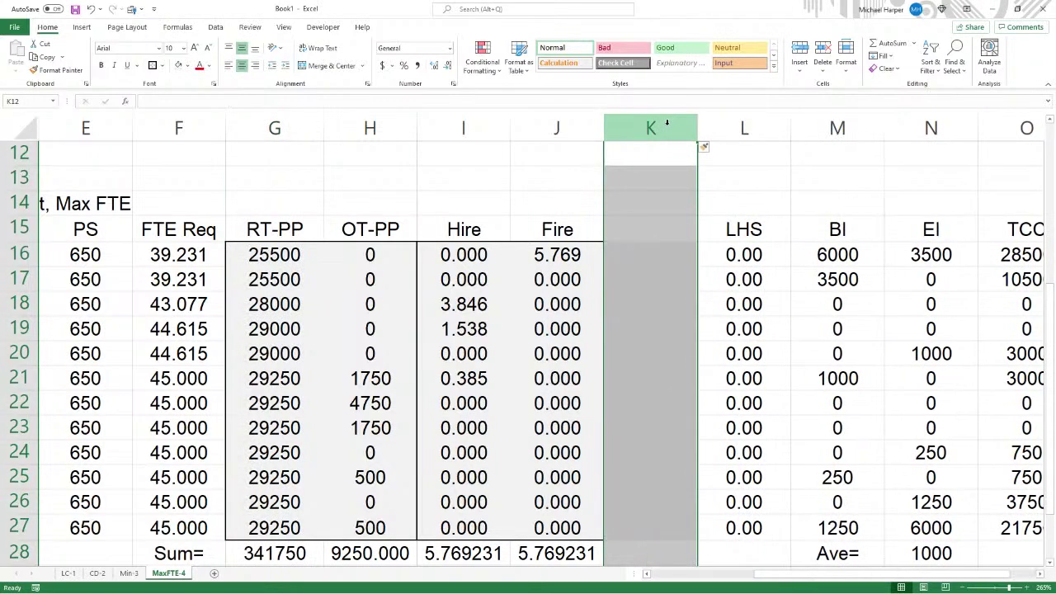
Label the new column with OT-MAX in K14 and 10% RT in K15
click(633, 234)
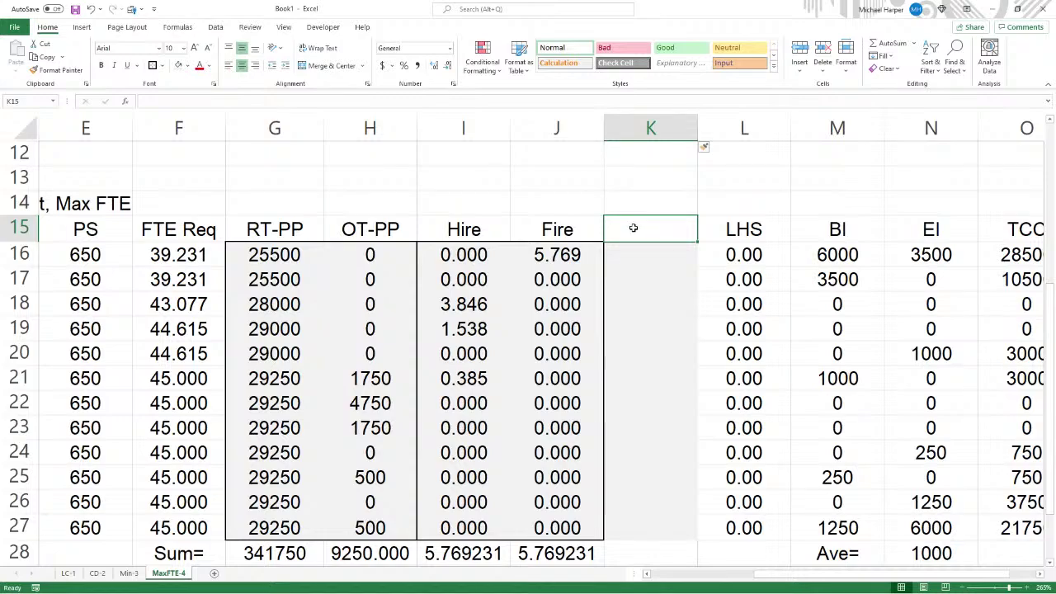
click(632, 206)
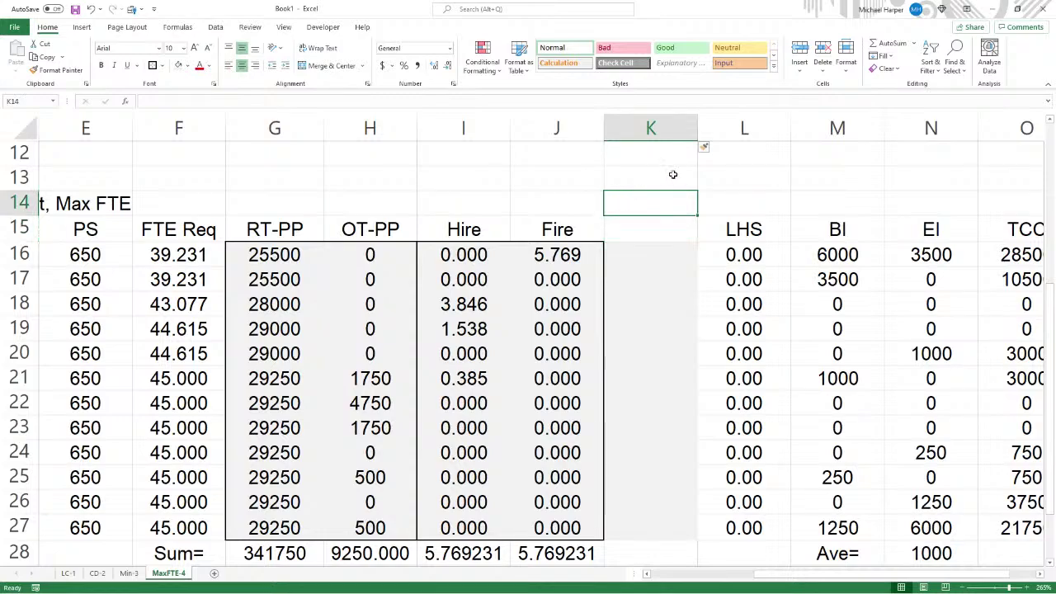
text(OT-M)
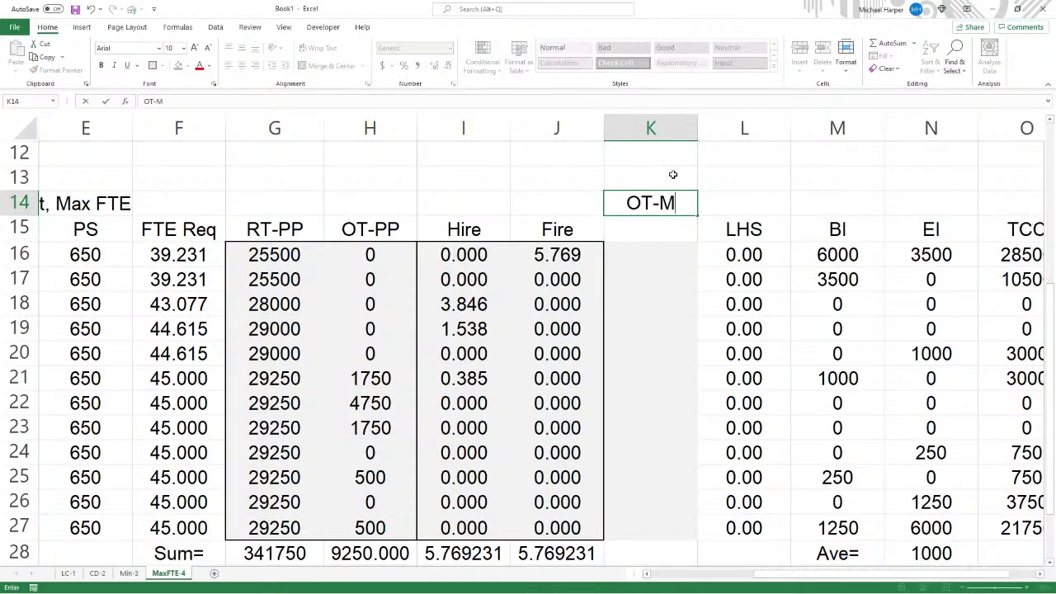
text(AX)
key(Return)
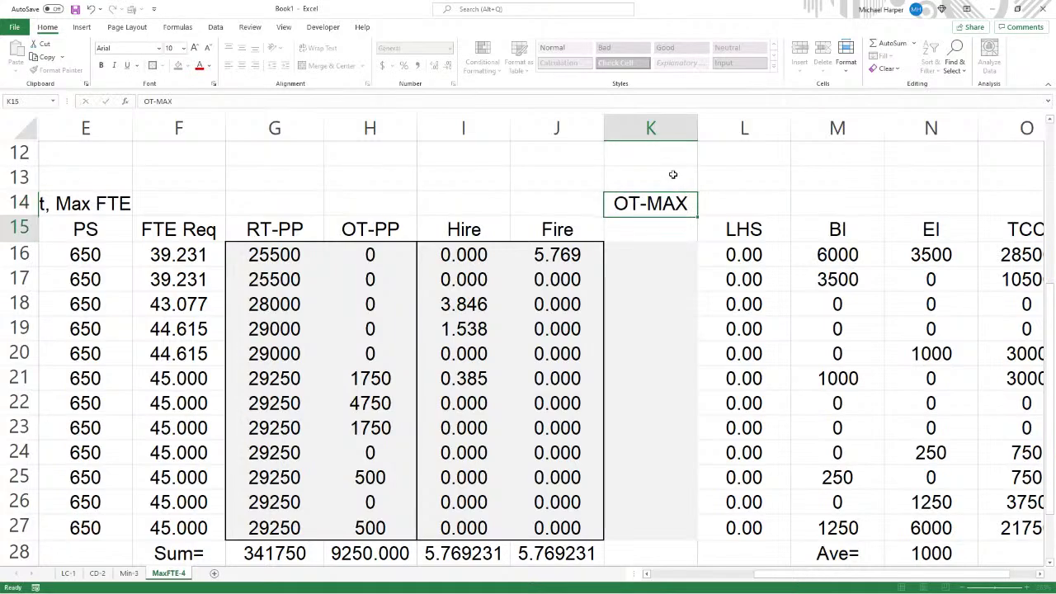
text(10)
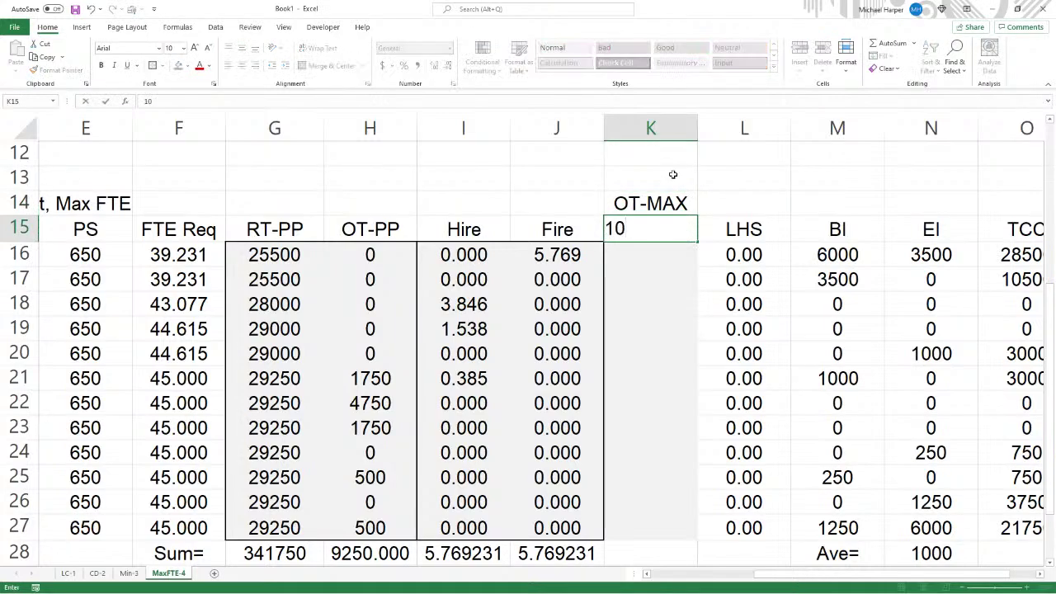
text(% RT)
key(Return)
Enter the overtime limit formula =0.1*G16 in K16 and fill it down through K27
text(=)
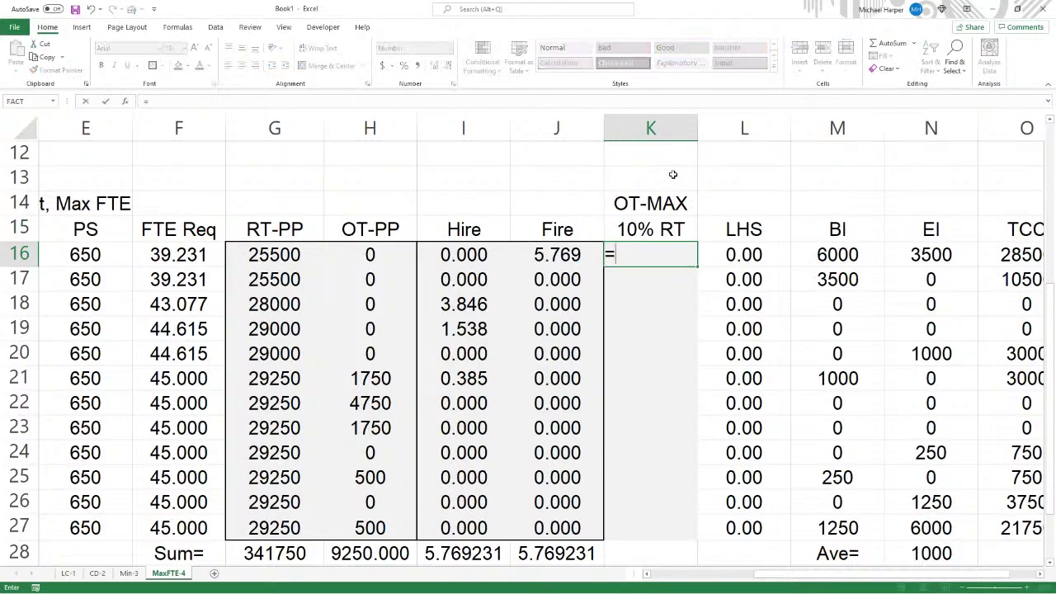
text(0.1*)
click(269, 258)
key(Return)
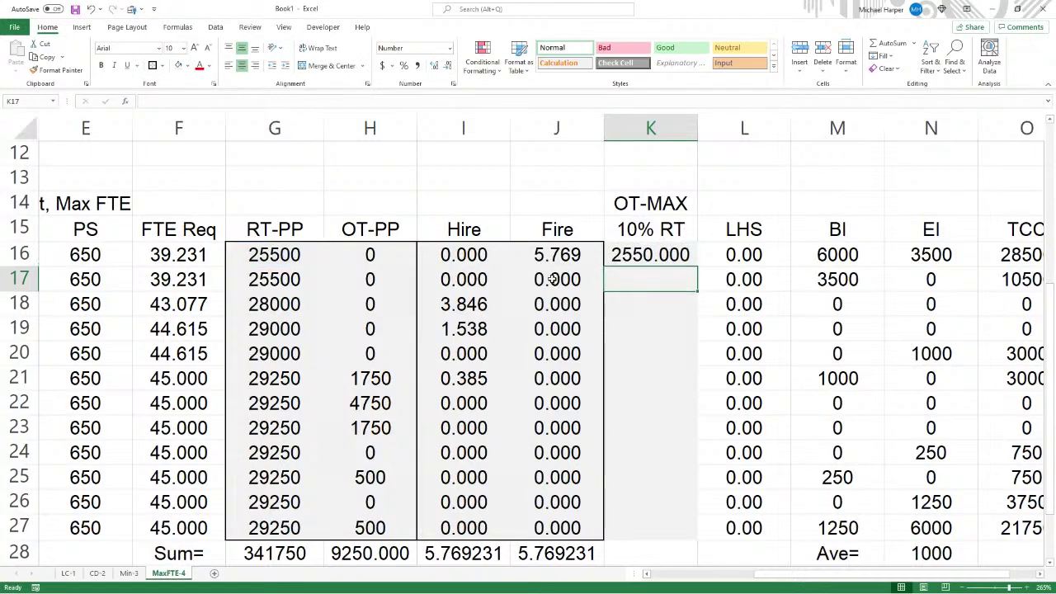
drag(660, 261, 699, 539)
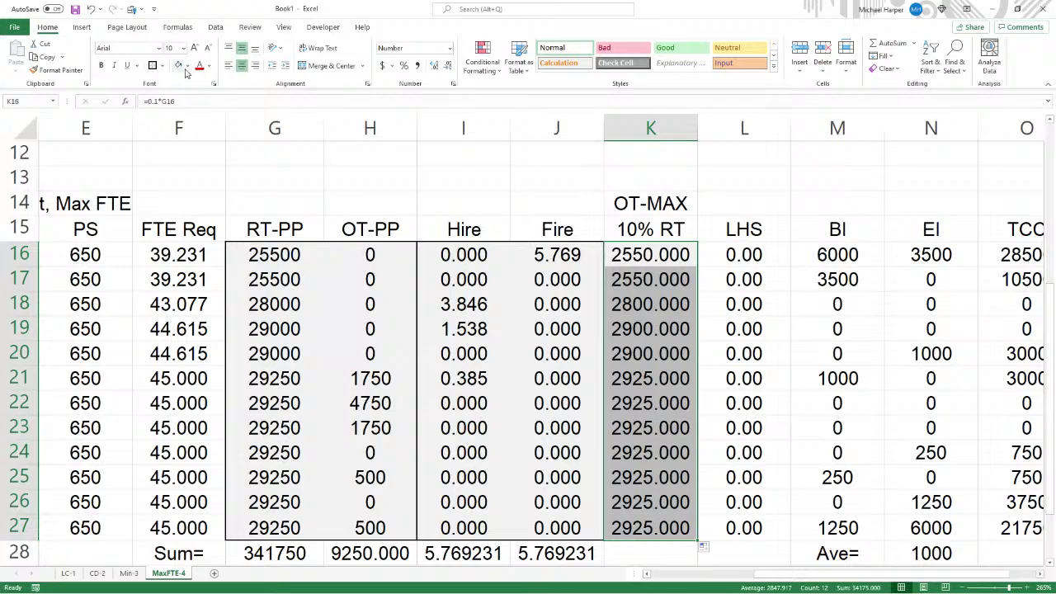
Remove the fill color from K16:K27 and format the overtime limits to show no decimal places
click(188, 66)
click(215, 190)
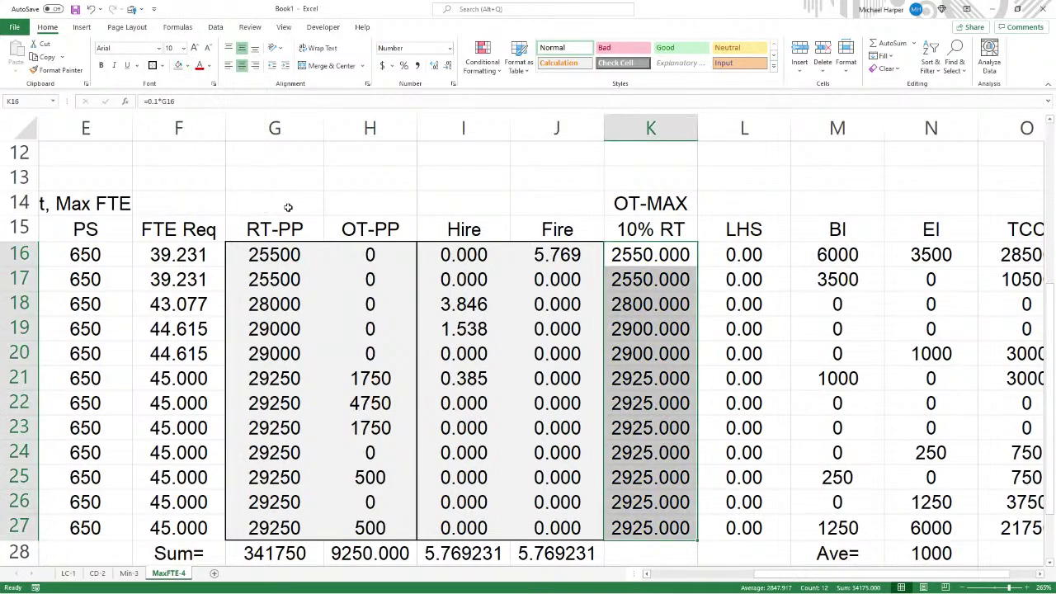
click(634, 261)
drag(638, 258, 655, 519)
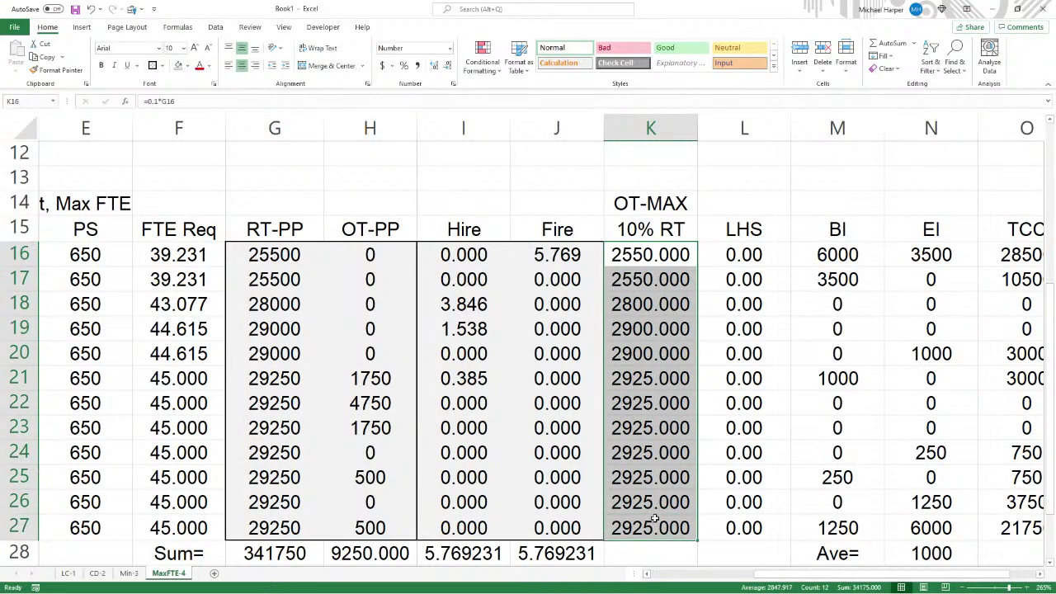
click(448, 65)
click(448, 65)
click(447, 65)
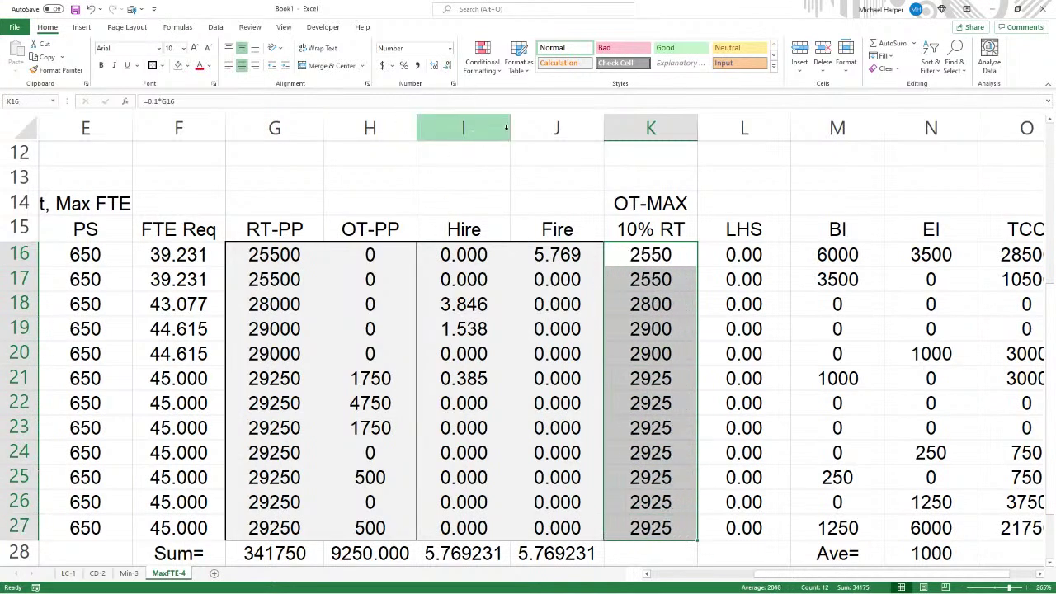
click(216, 27)
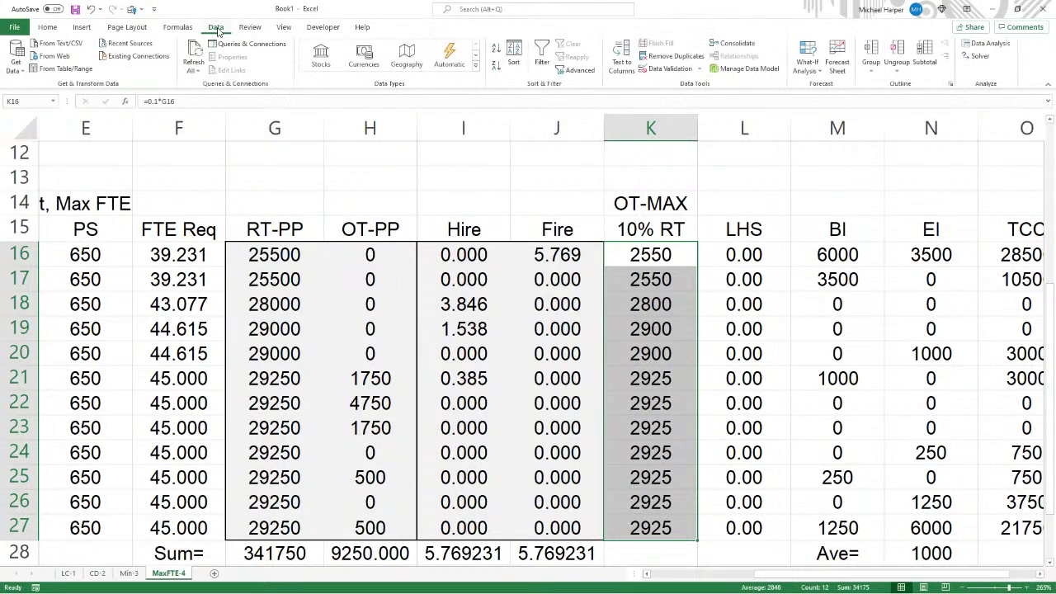
click(979, 58)
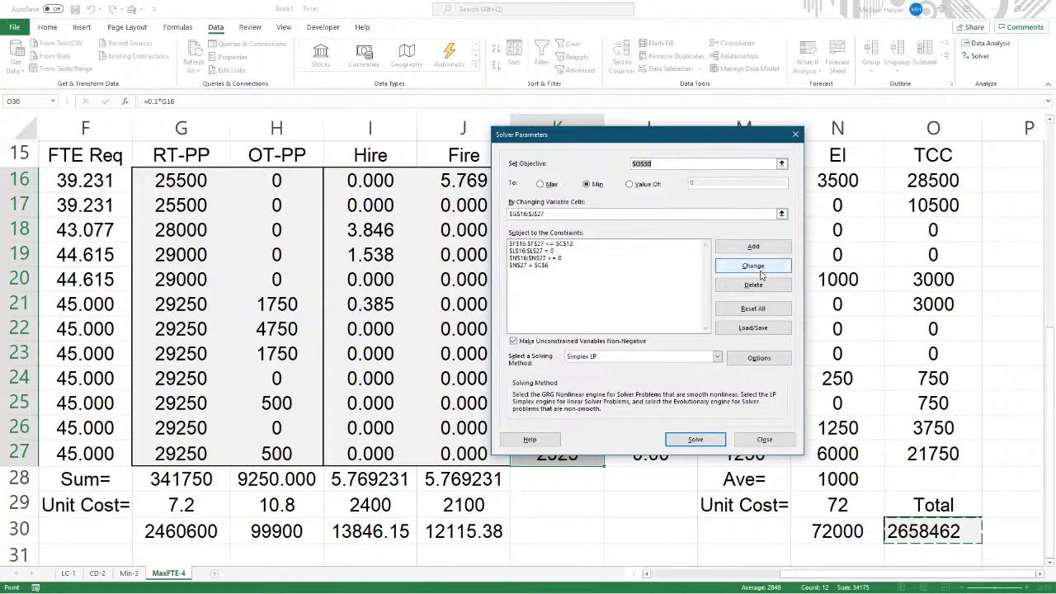
click(751, 247)
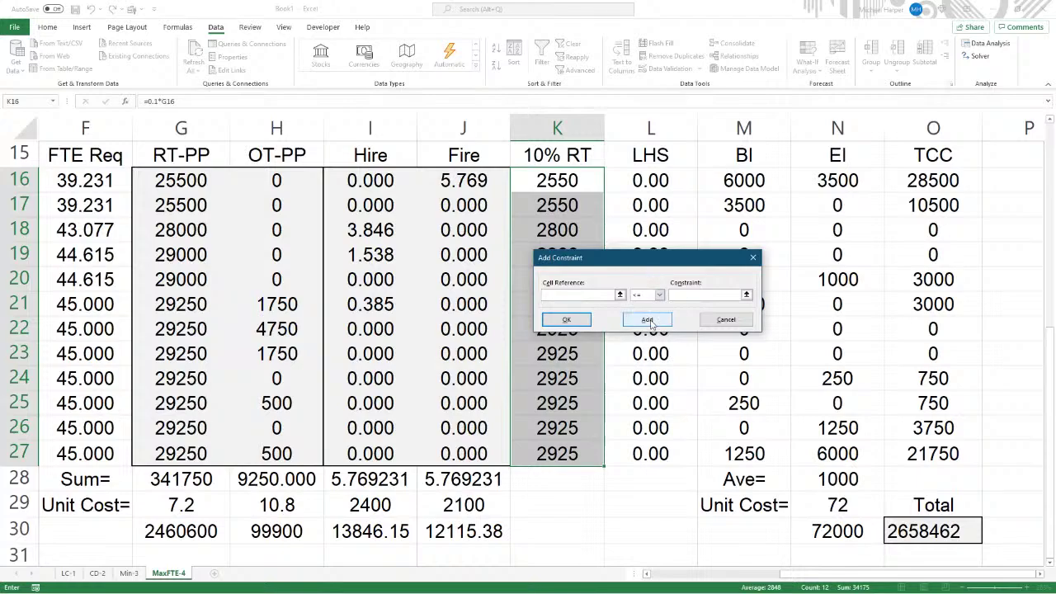
click(737, 324)
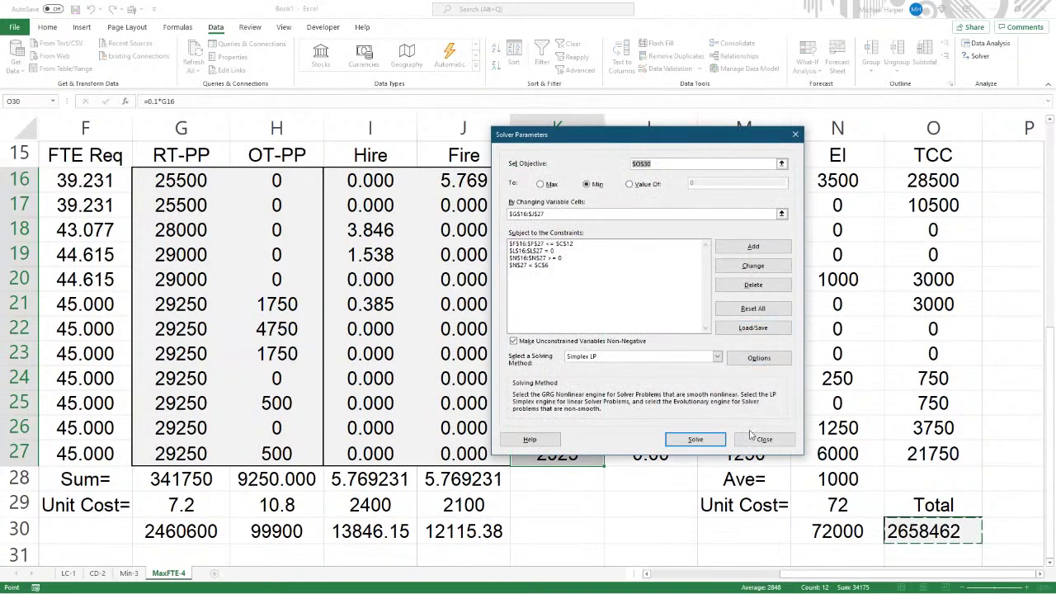
click(766, 437)
scroll(686, 276, up, 2)
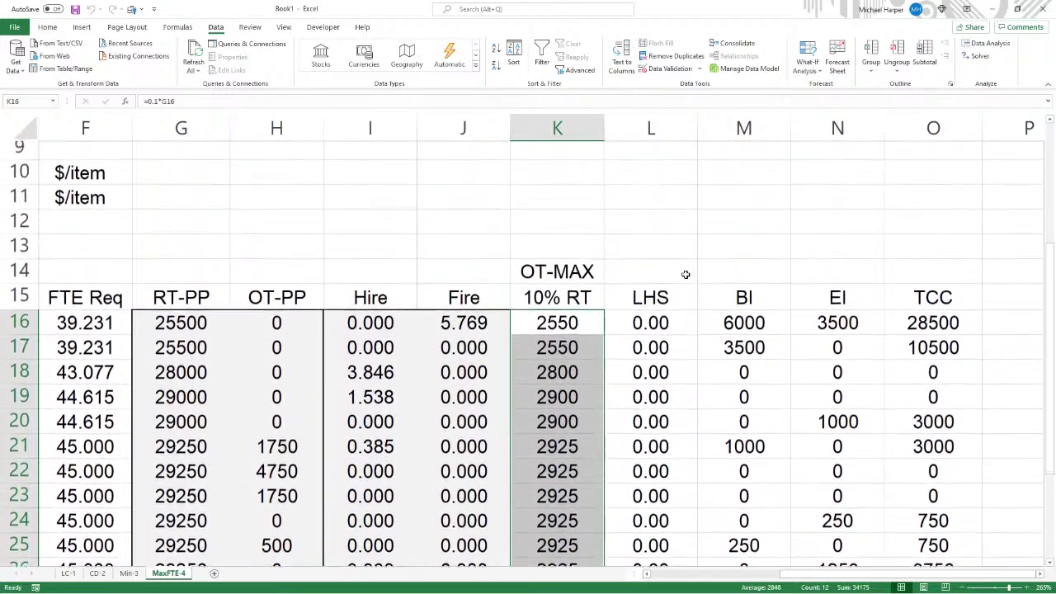
scroll(685, 275, down, 1)
scroll(686, 275, down, 1)
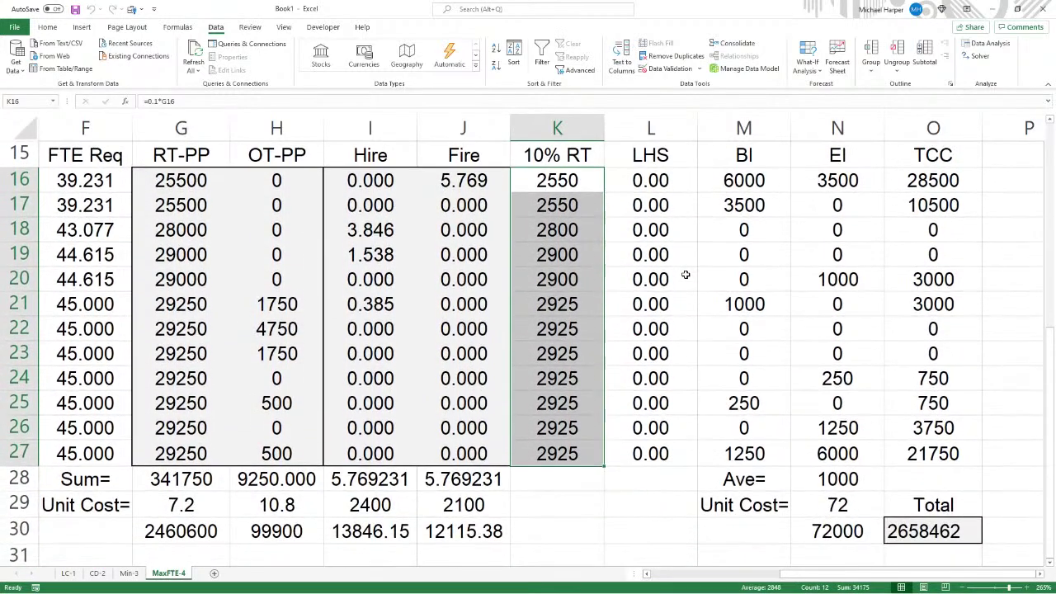
Duplicate the MaxFTE-4 sheet and place the copy directly after it
scroll(686, 275, up, 1)
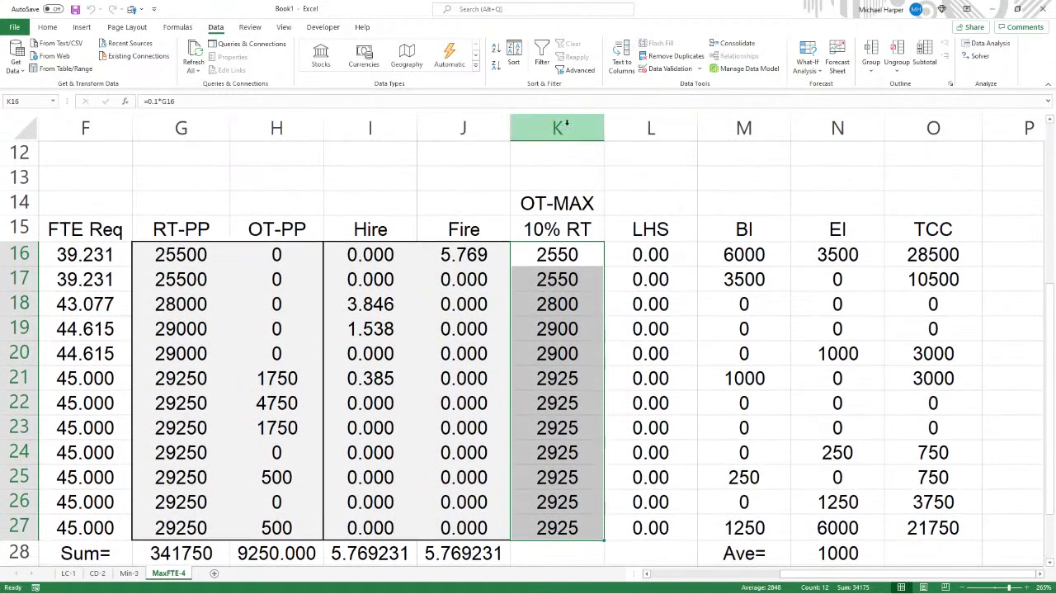
click(566, 125)
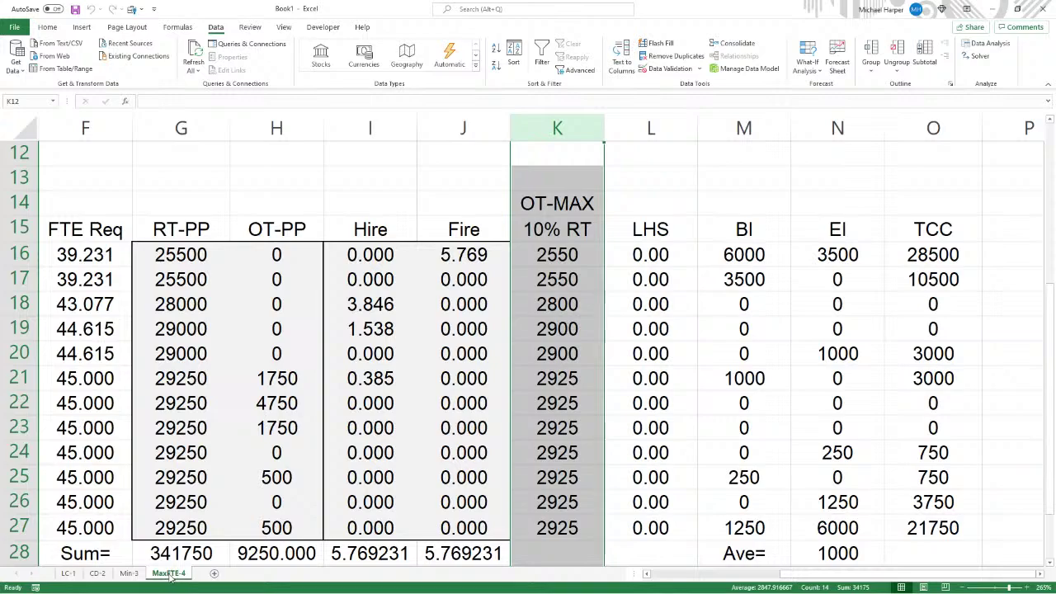
drag(169, 578, 226, 580)
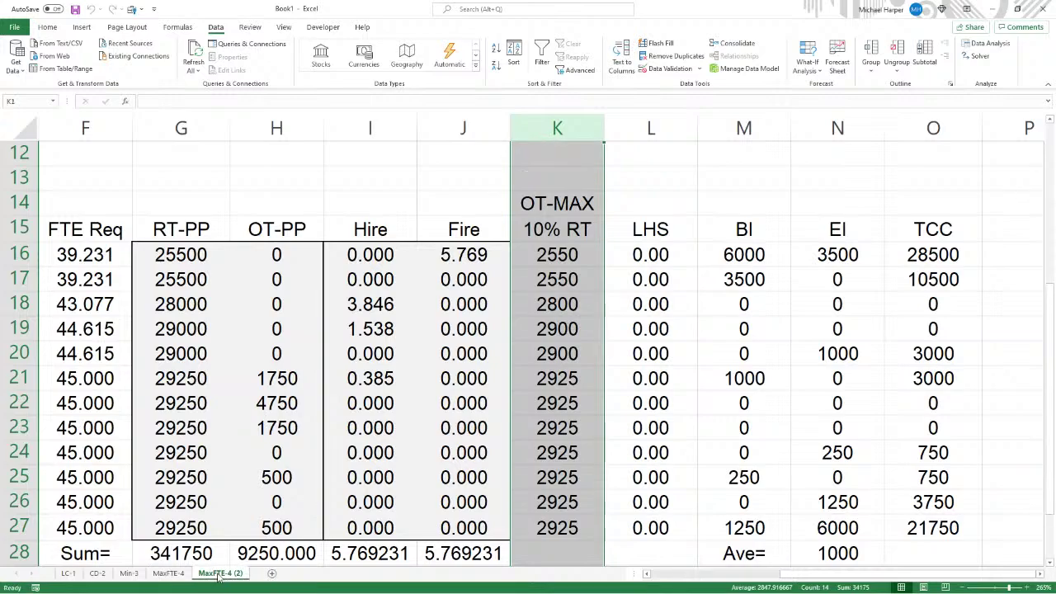
Rename the copied sheet as MaxFTE-OT-5
right_click(219, 576)
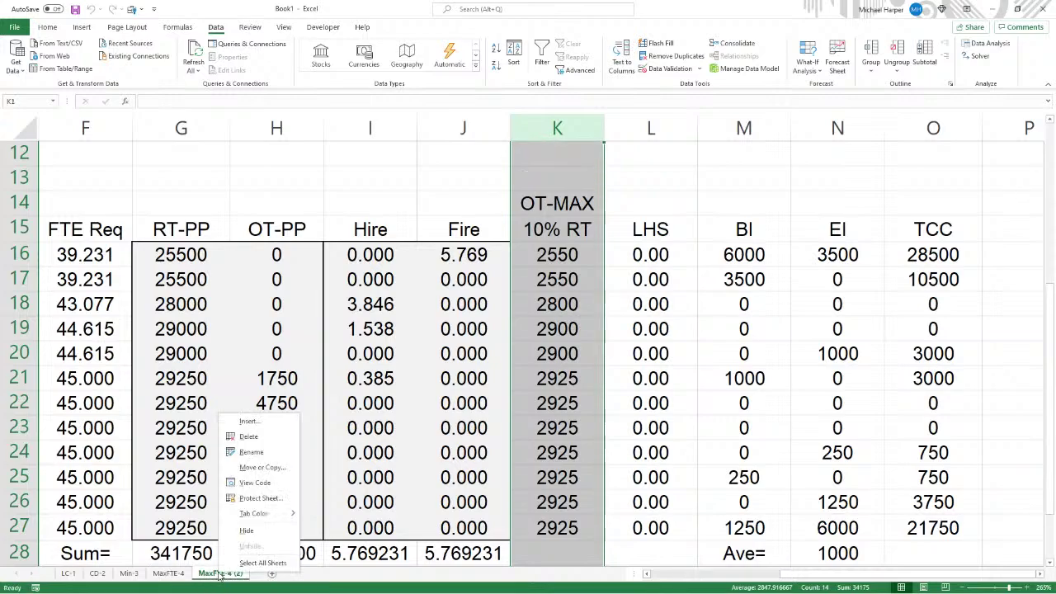
click(251, 454)
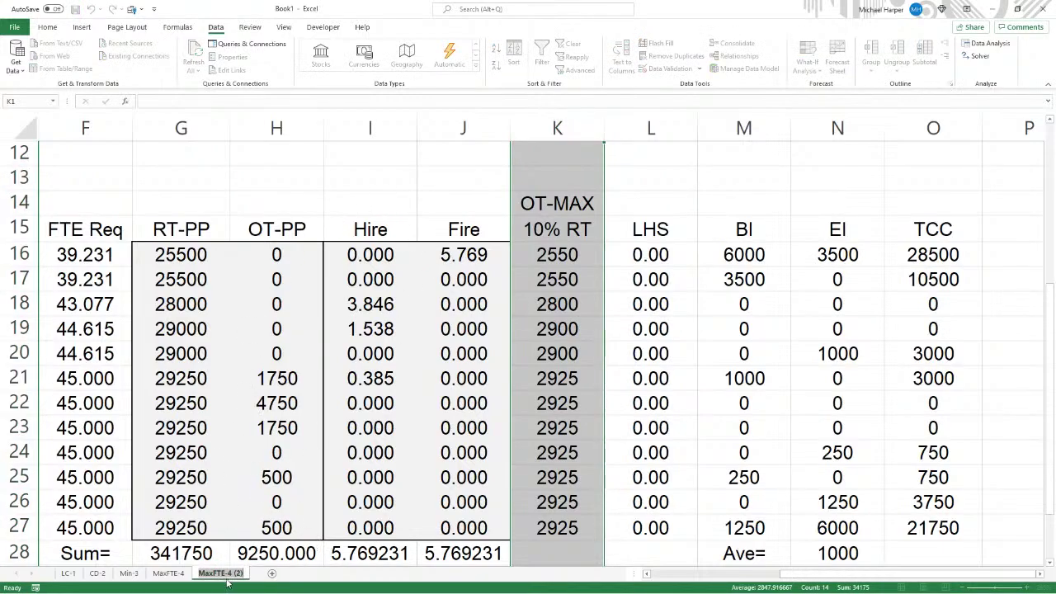
key(Return)
key(BackSpace)
key(BackSpace)
key(BackSpace)
key(BackSpace)
key(BackSpace)
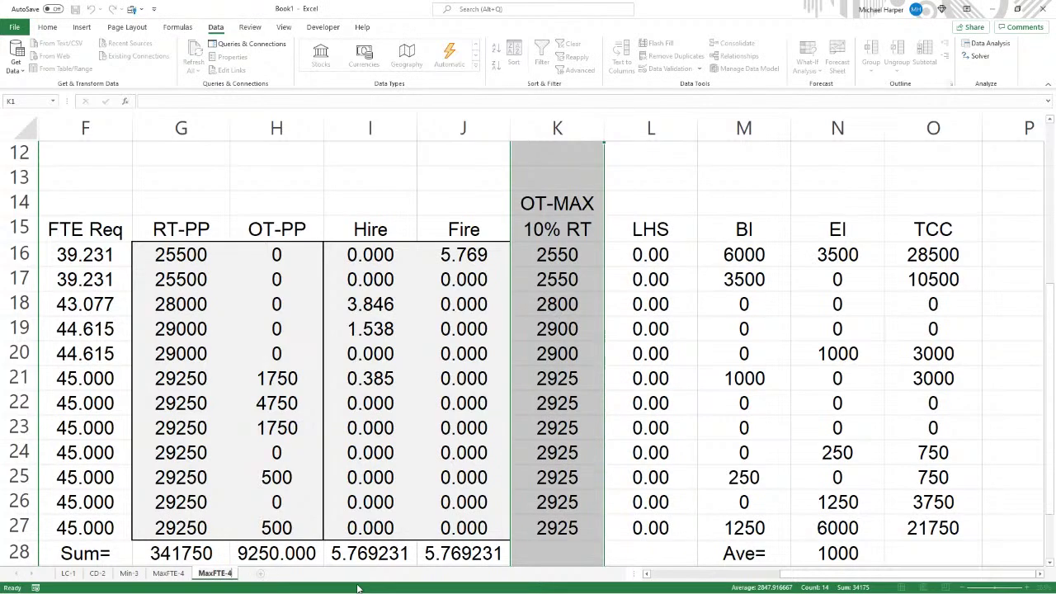
key(BackSpace)
text(-OT-5)
key(Return)
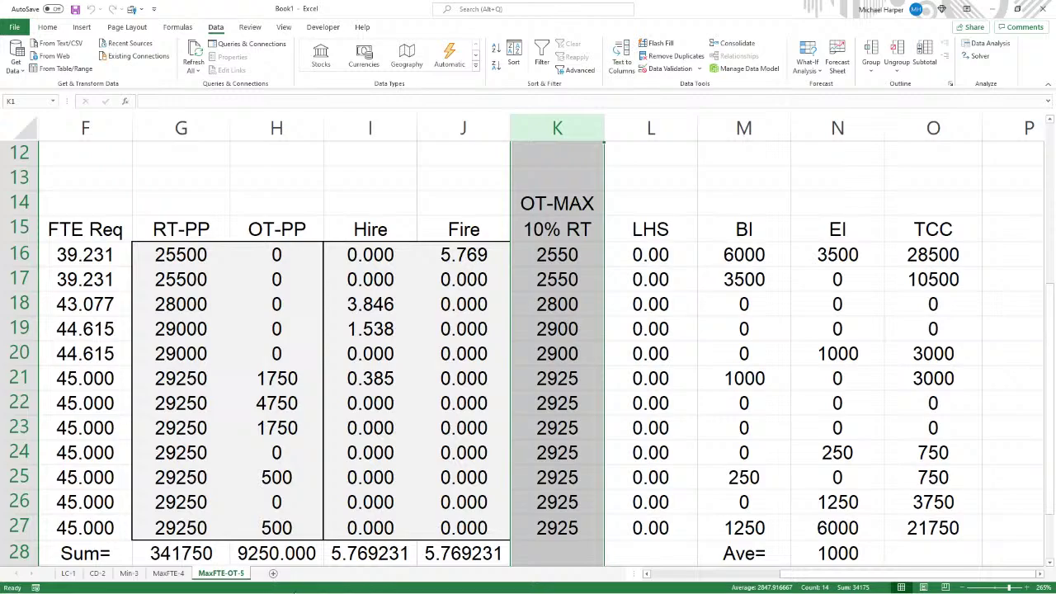
Delete the OT-MAX column K from the MaxFTE-4 sheet and return to the MaxFTE-OT-5 sheet
click(170, 574)
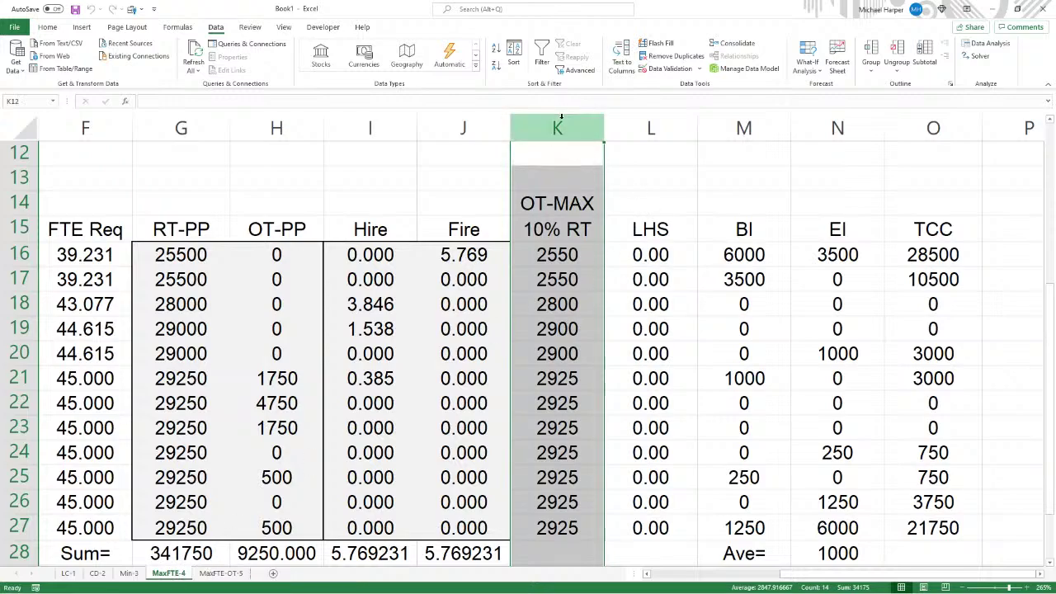
key(ctrl+minus)
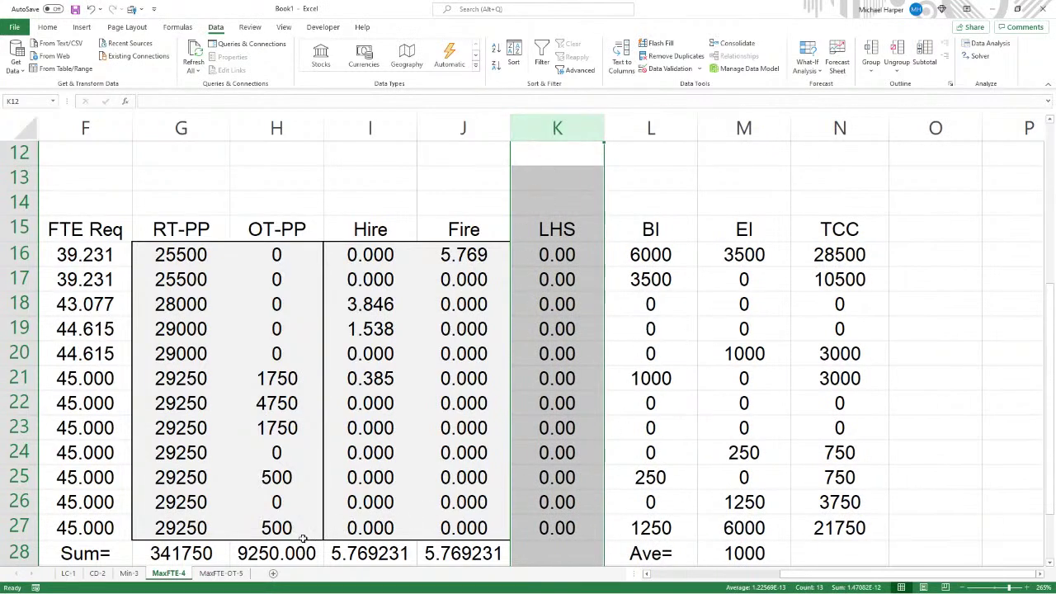
click(223, 574)
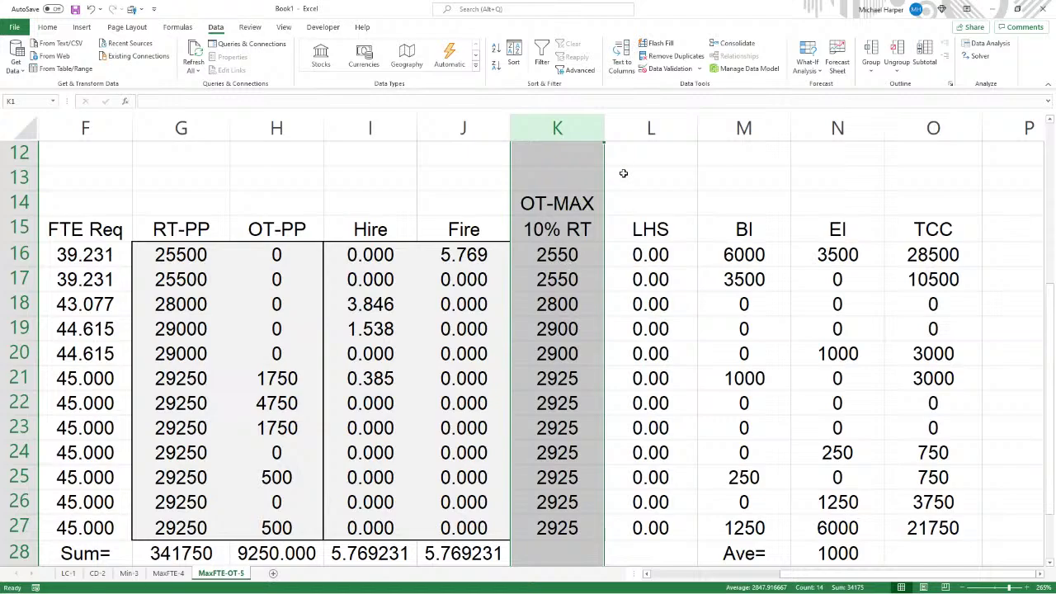
Add the Solver constraint $H$16:$H$27 <= $K$16:$K$27, solve the model and keep the Solver solution
click(979, 57)
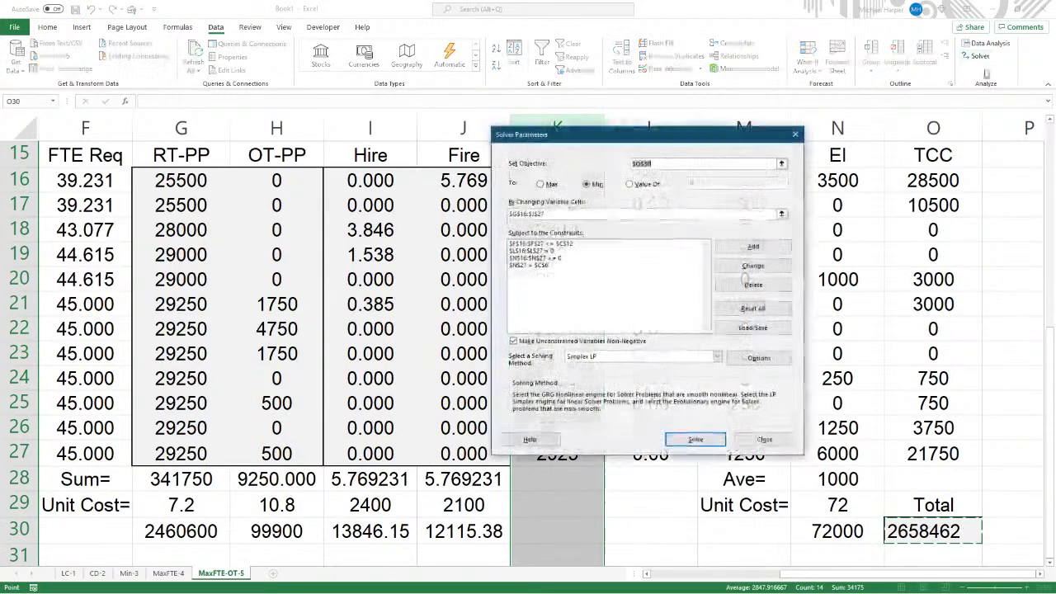
click(751, 246)
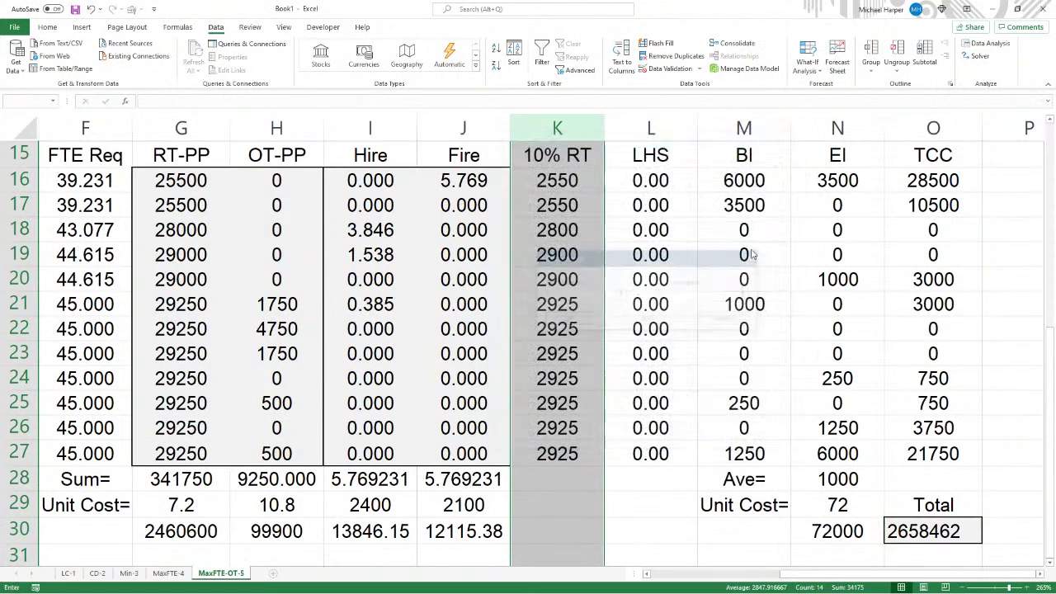
drag(658, 264, 758, 231)
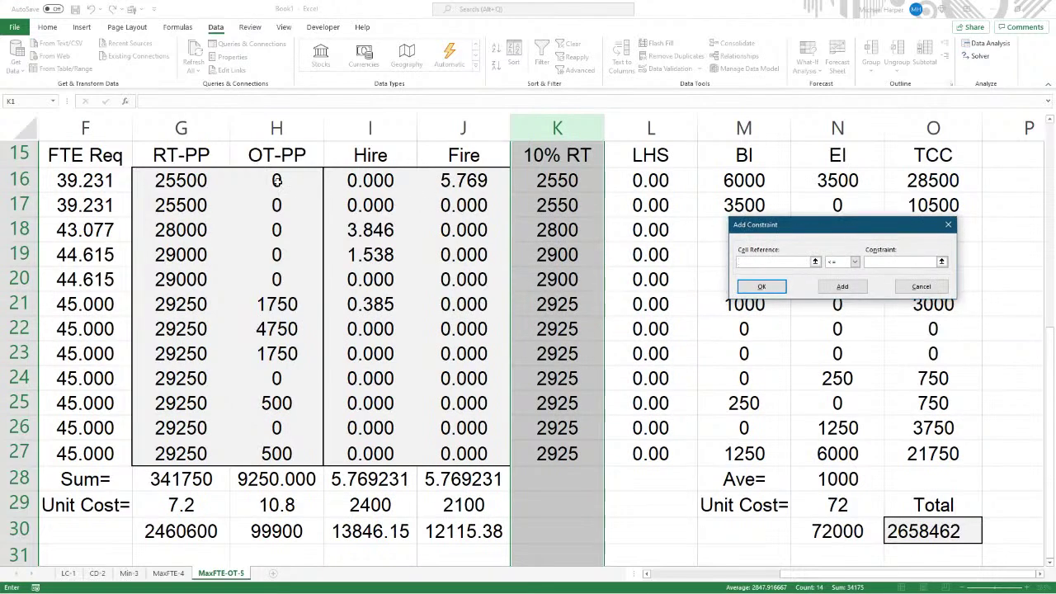
drag(276, 180, 264, 355)
drag(274, 426, 275, 453)
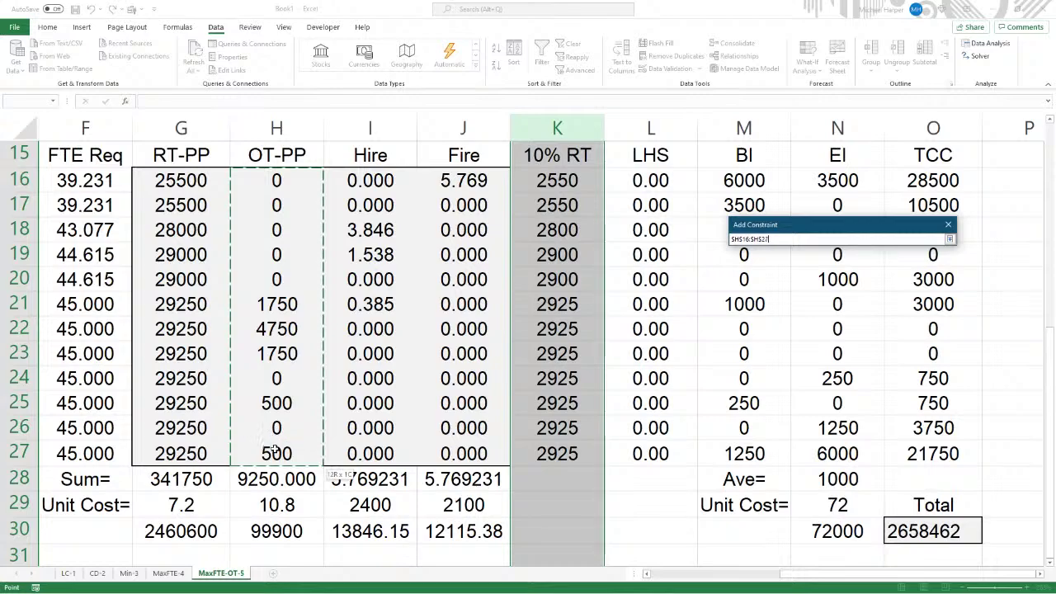
click(876, 264)
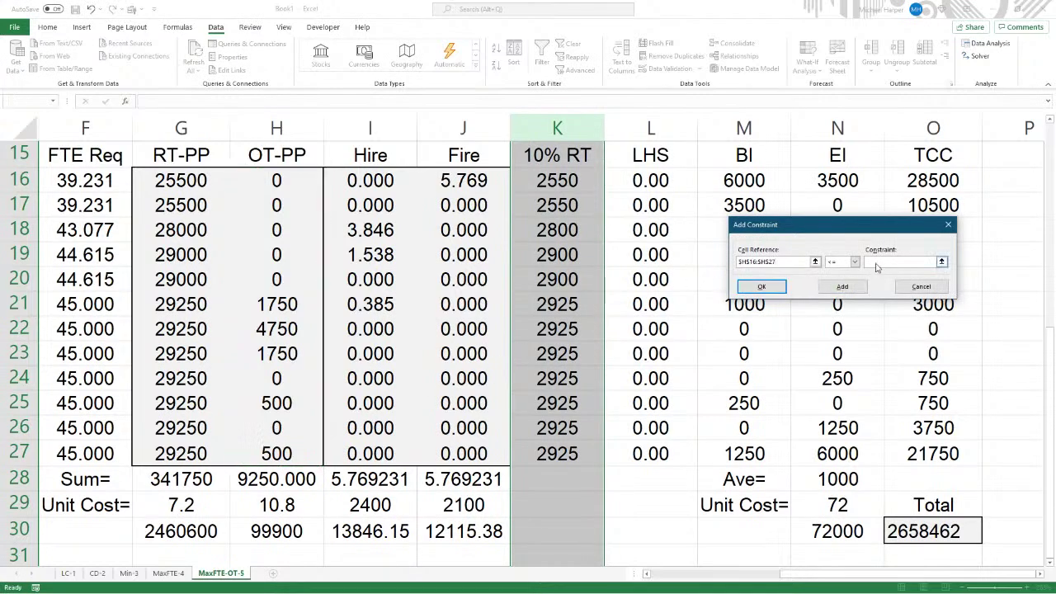
drag(568, 180, 576, 455)
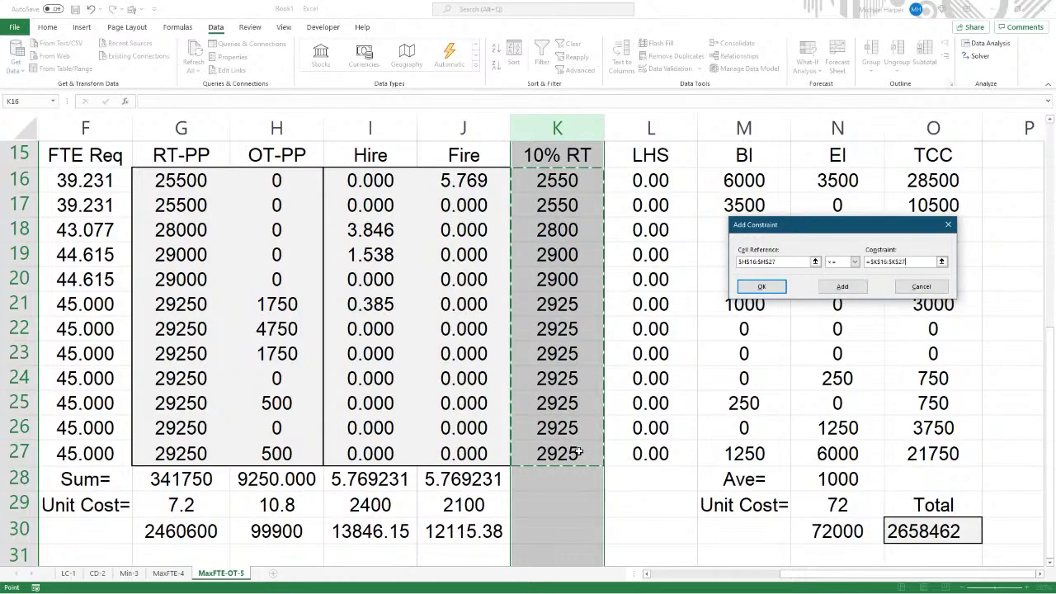
click(765, 288)
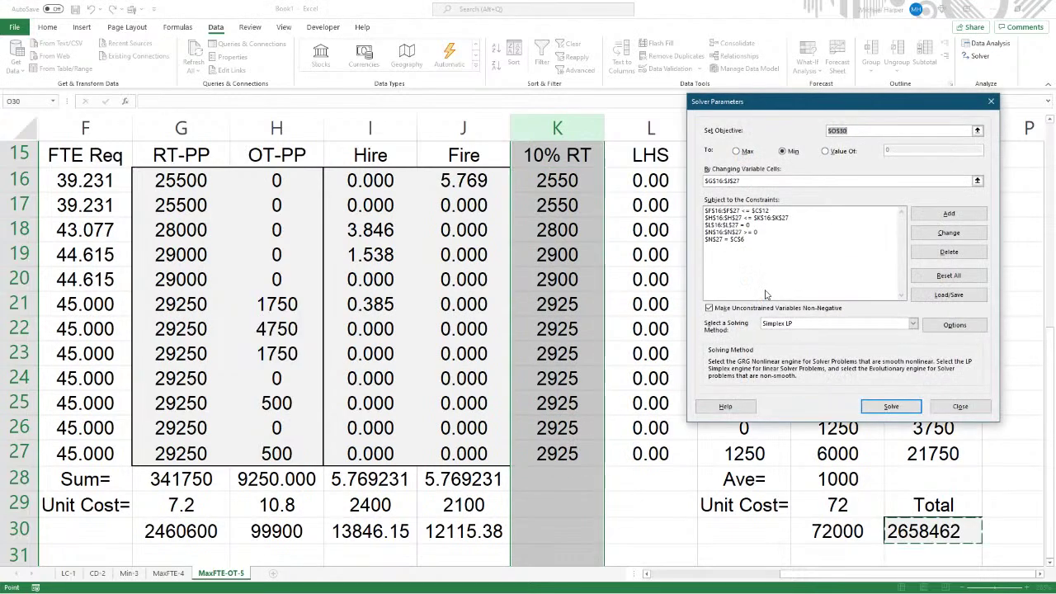
click(891, 407)
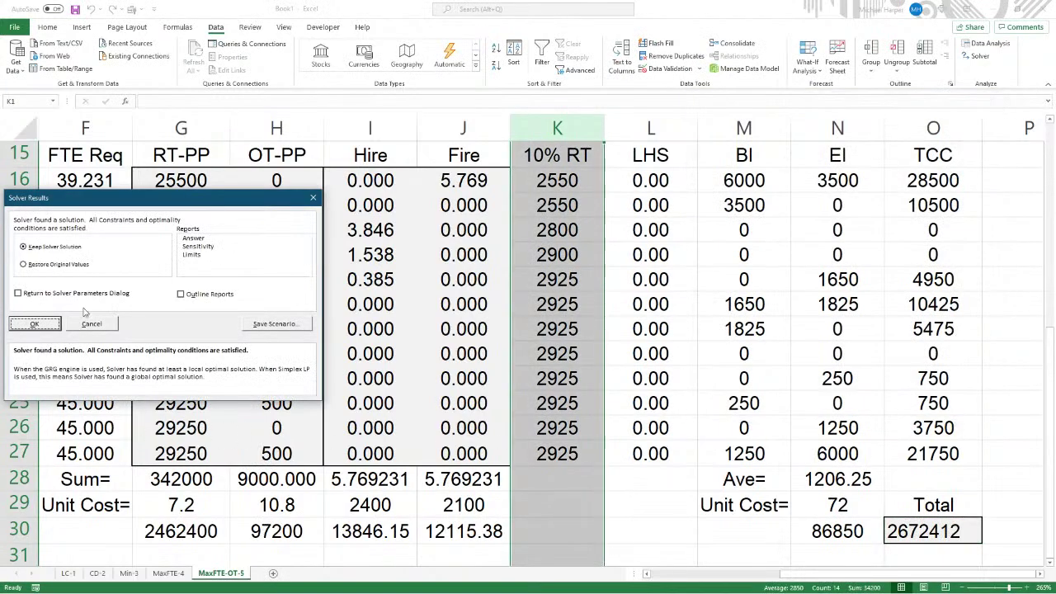
click(41, 324)
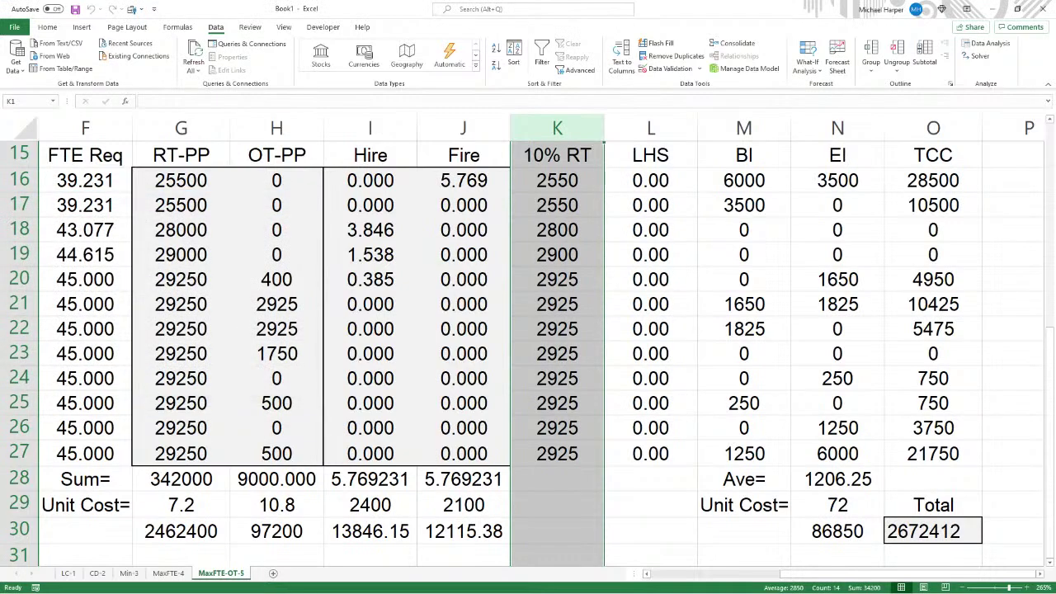
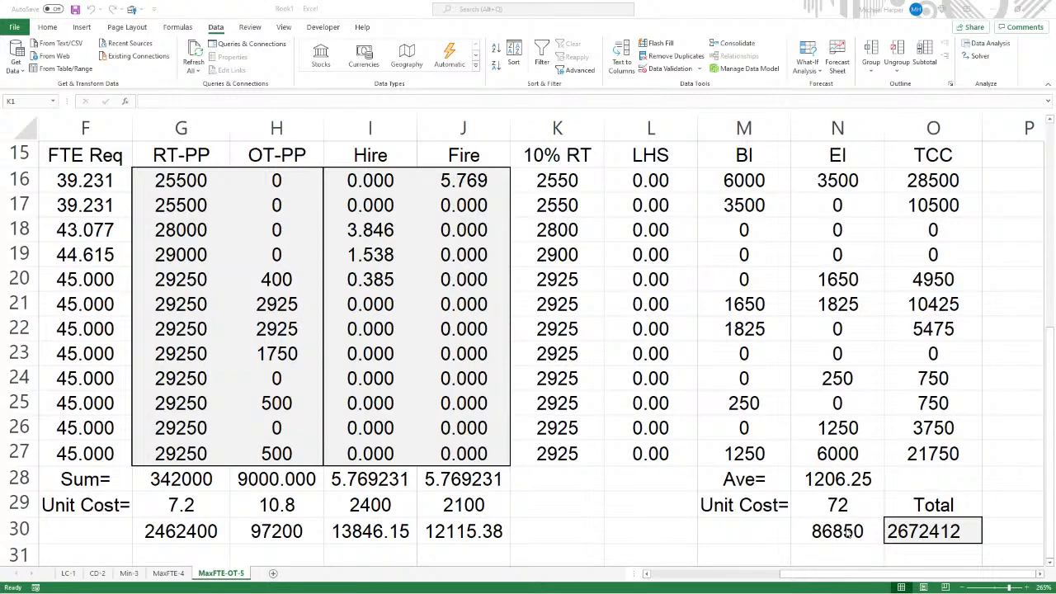
Review the cost totals, the Max FTE input in C12 and the OT-MAX 10% RT column on the MaxFTE-OT-5 sheet
key(ctrl+space)
scroll(983, 462, down, 2)
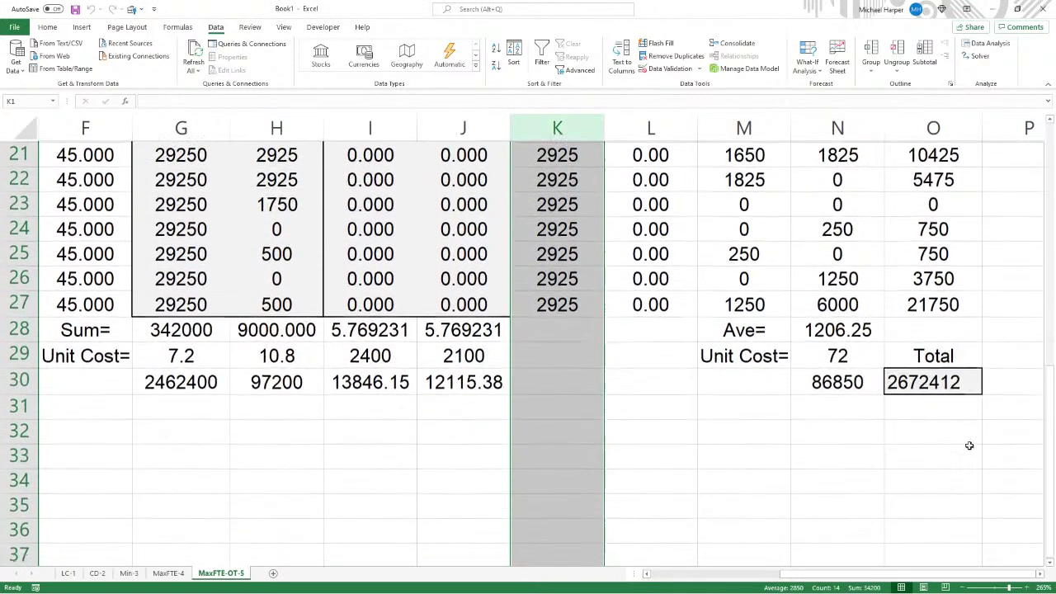
scroll(920, 388, up, 2)
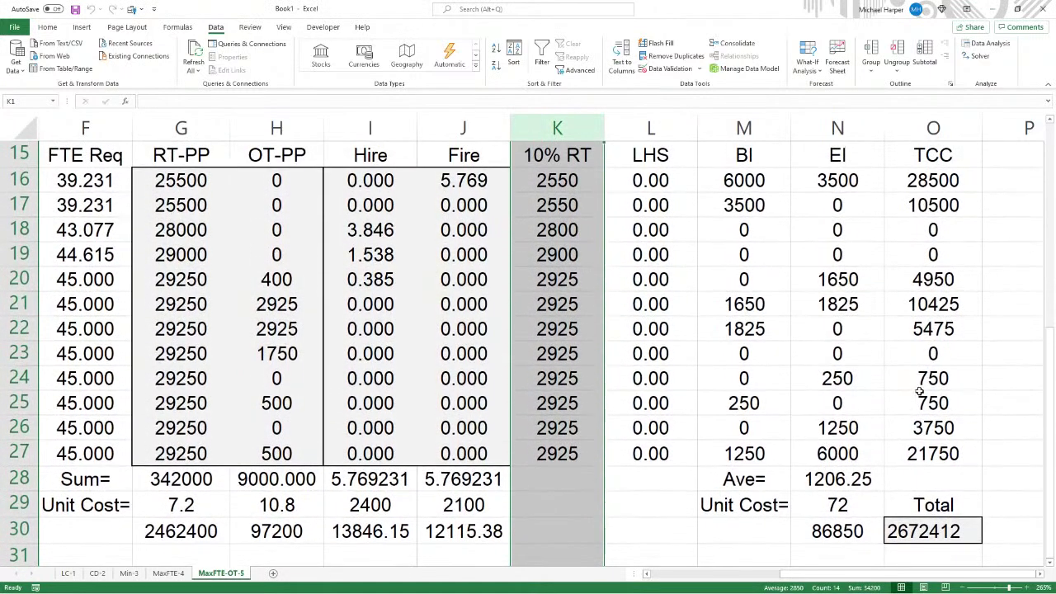
drag(805, 575, 691, 582)
scroll(602, 335, up, 2)
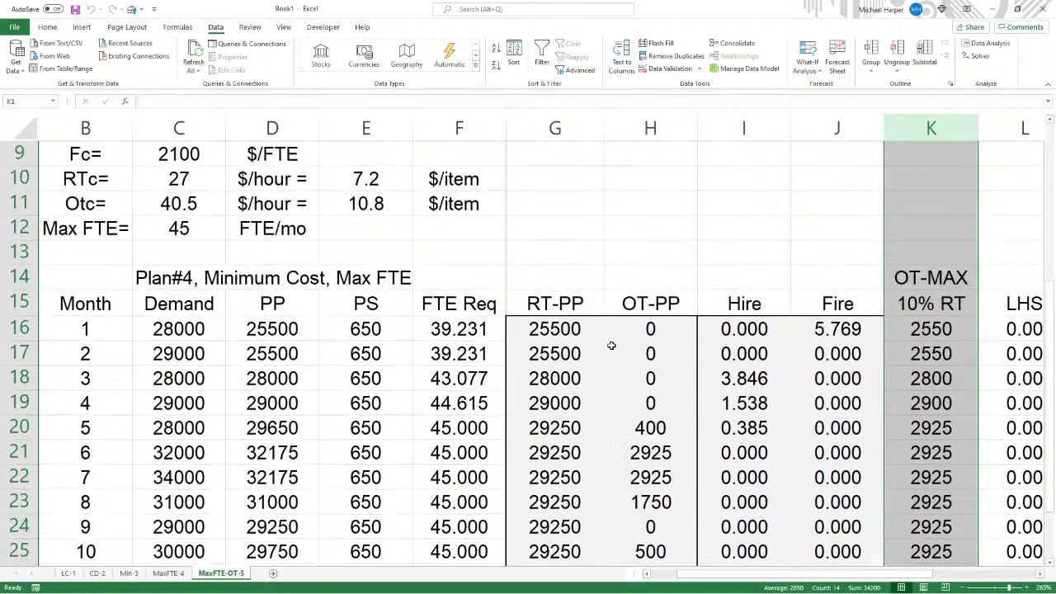
scroll(609, 344, up, 3)
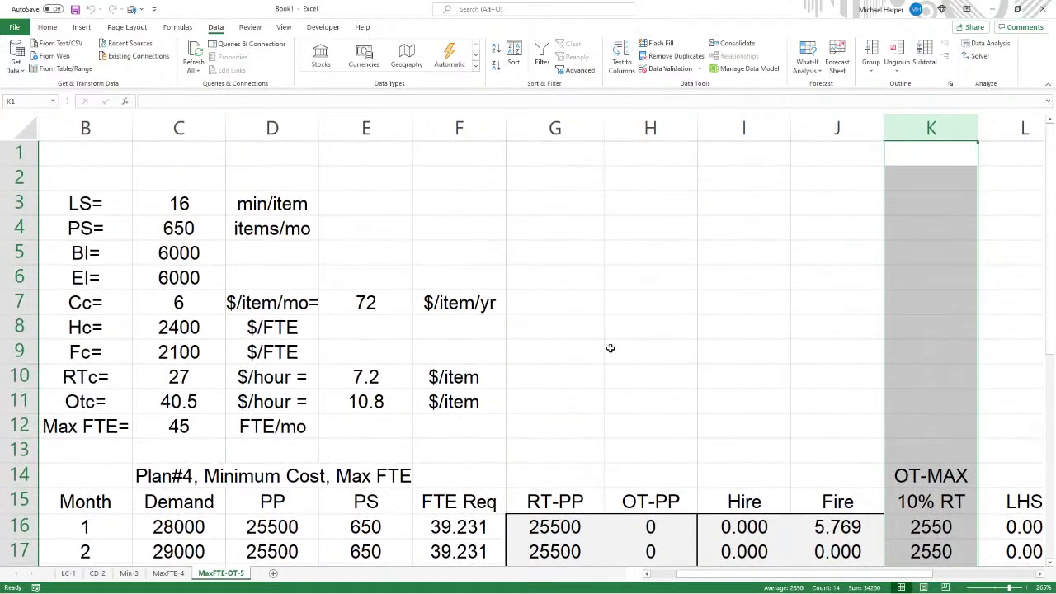
click(532, 223)
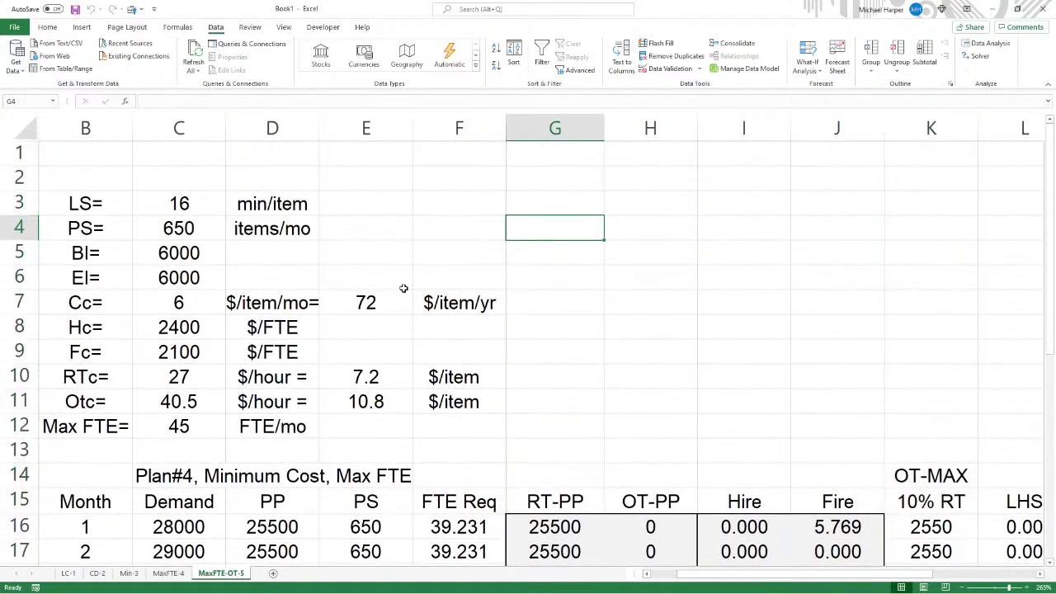
click(183, 421)
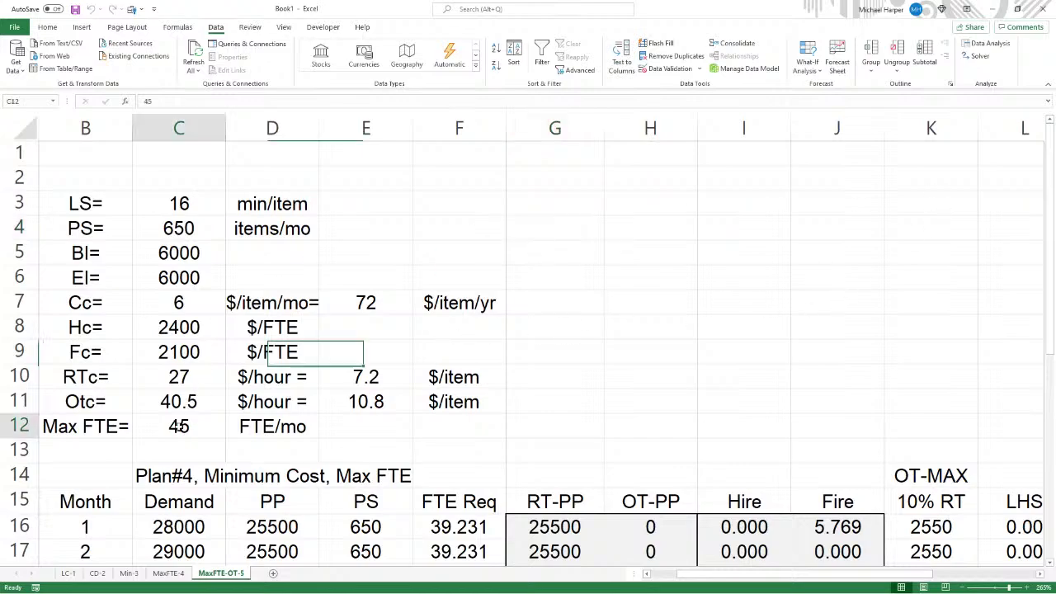
scroll(702, 297, down, 2)
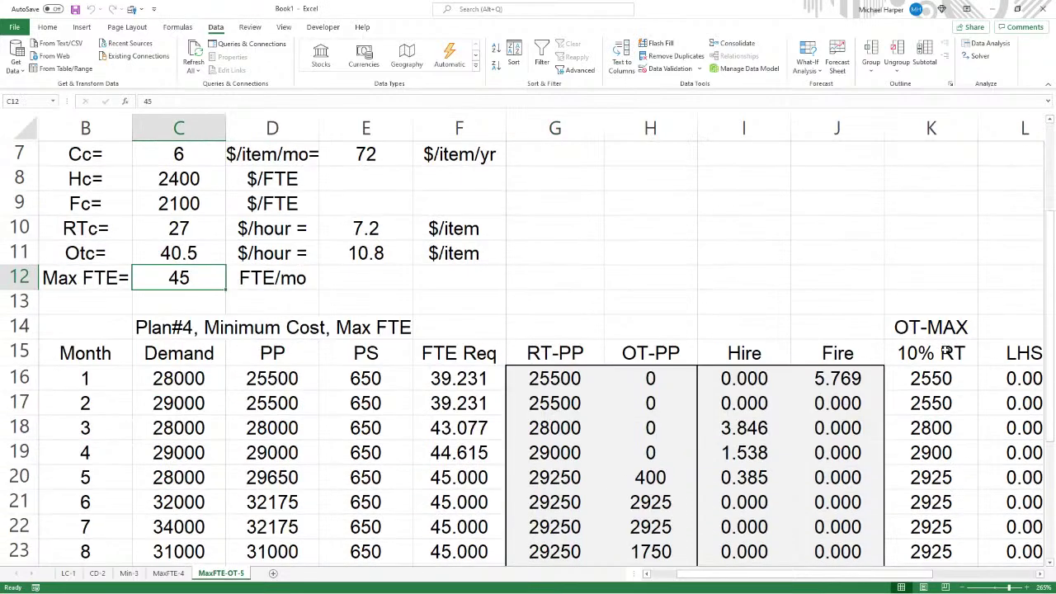
drag(937, 336, 935, 348)
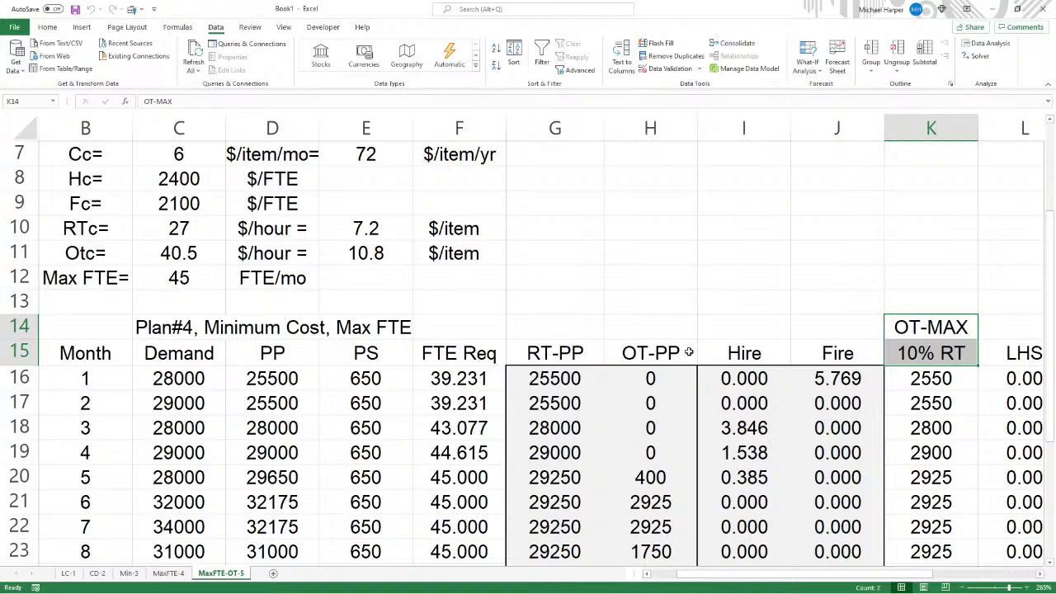
Switch to the Word homework document, read the Plan#6 instructions for Questions 16-18, and return to the Excel workbook
key(alt+Tab)
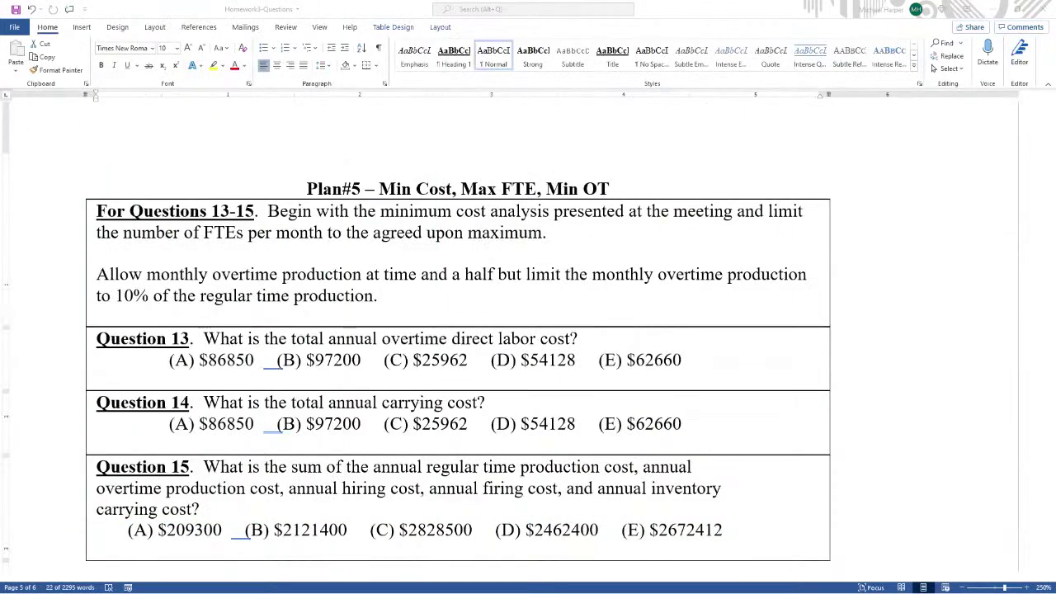
scroll(489, 169, down, 2)
scroll(490, 169, down, 4)
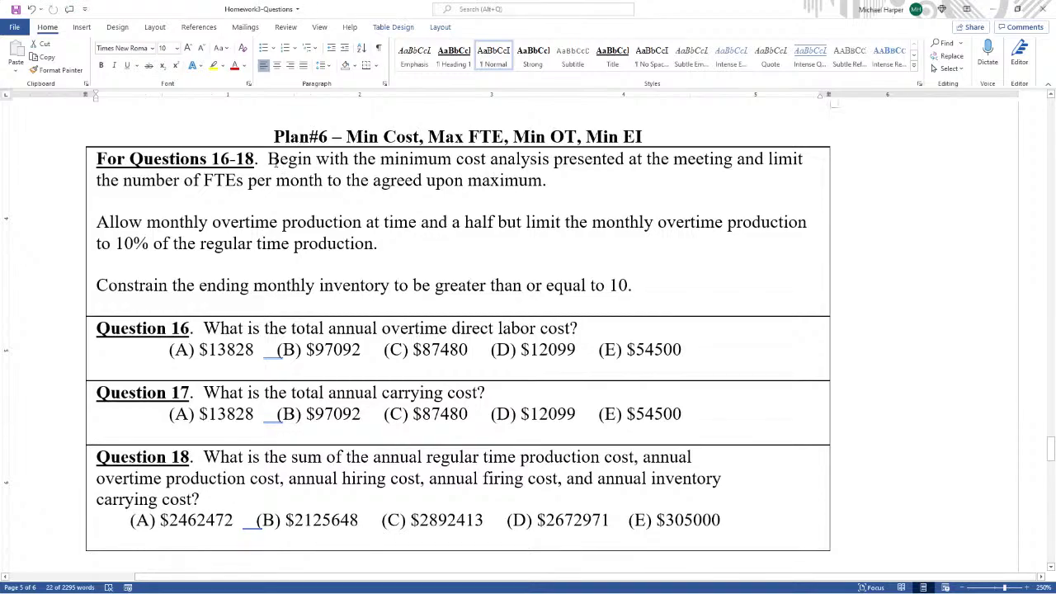
drag(269, 159, 561, 181)
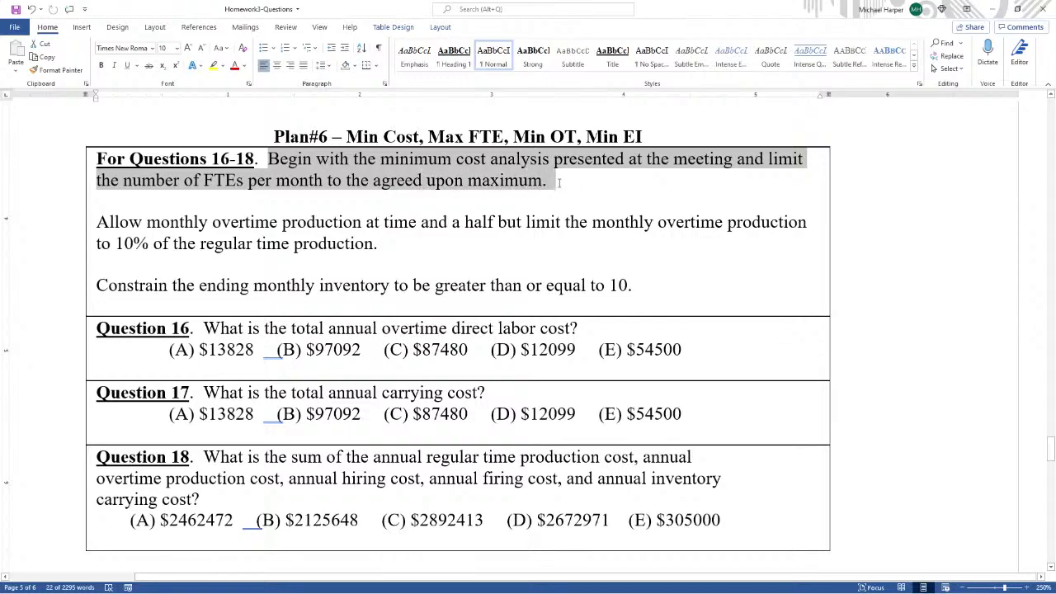
drag(106, 223, 376, 243)
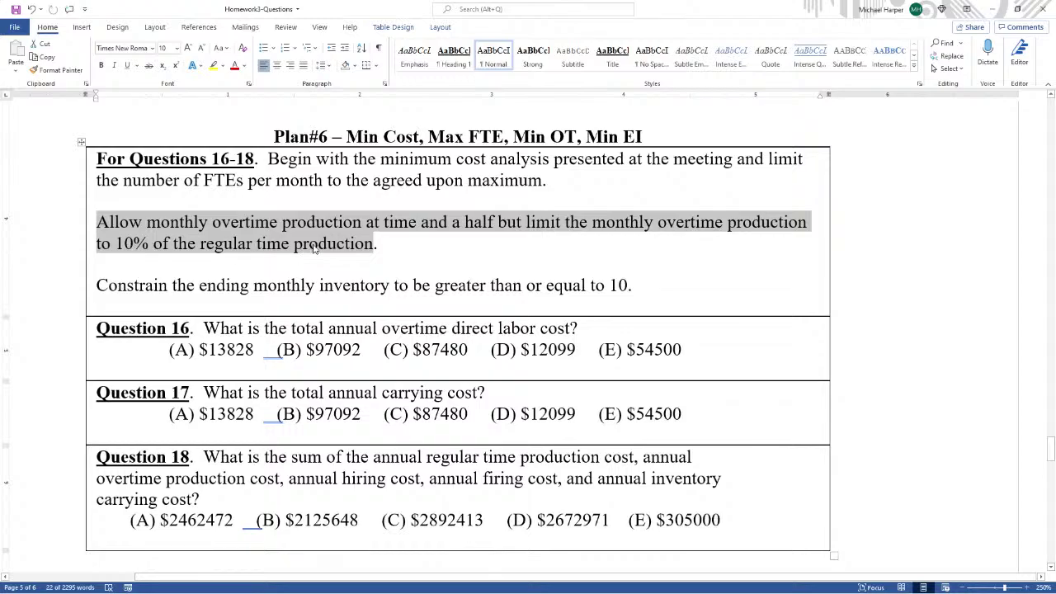
drag(389, 244, 268, 159)
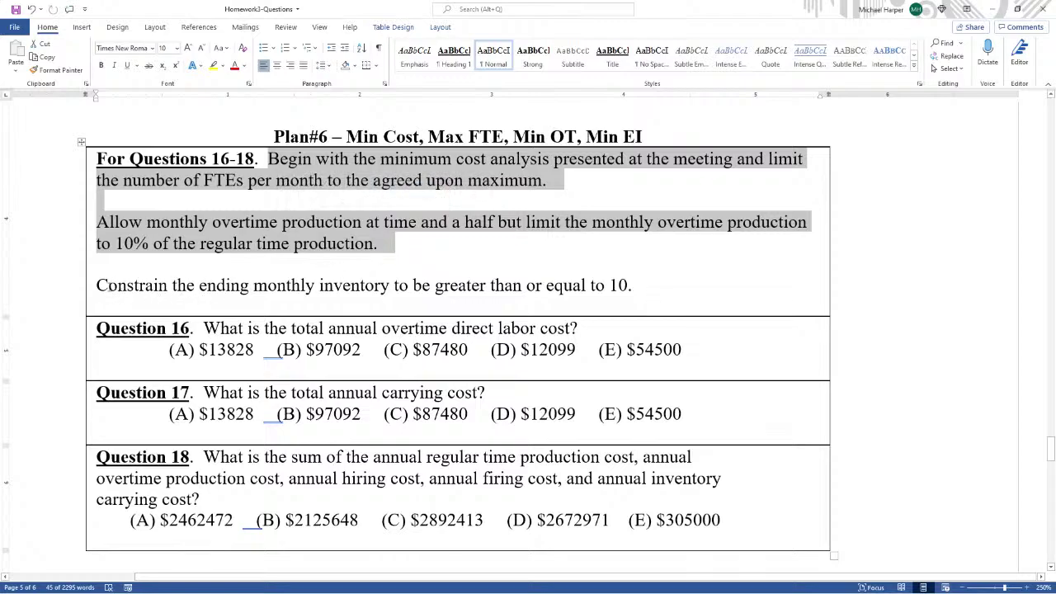
drag(96, 285, 655, 289)
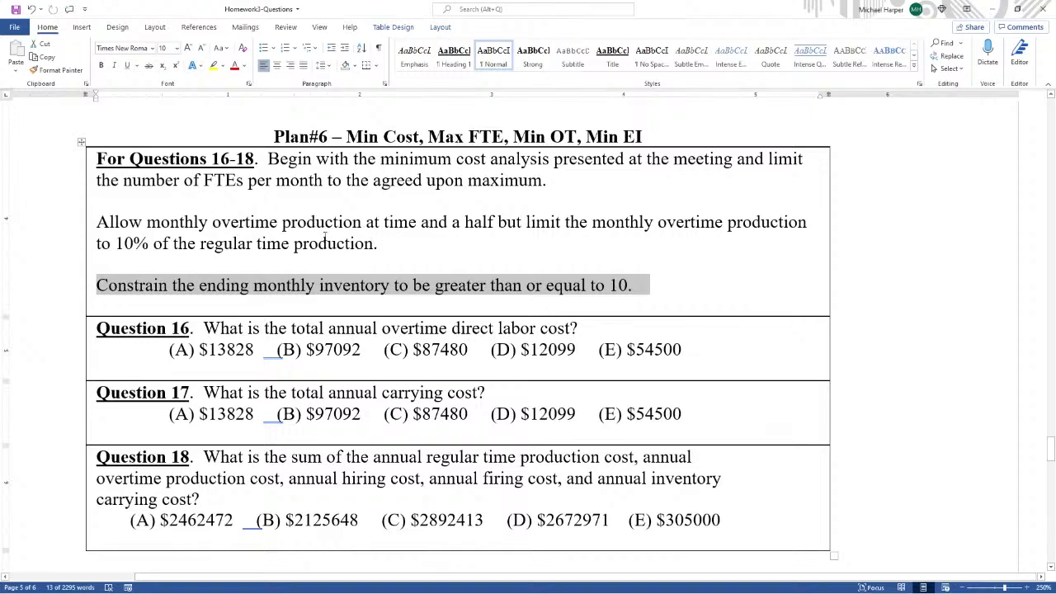
triple_click(325, 237)
triple_click(110, 286)
key(alt+Tab)
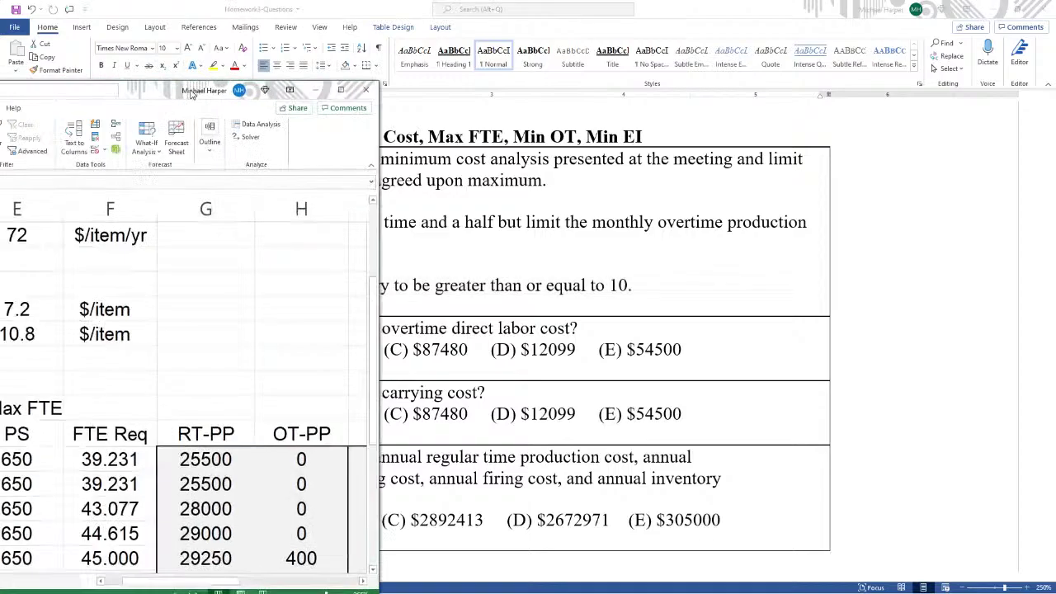
Return to the Excel workbook, duplicate the MaxFTE-OT-5 sheet and rename the copy MaxFTE-OT-EI-6
click(701, 59)
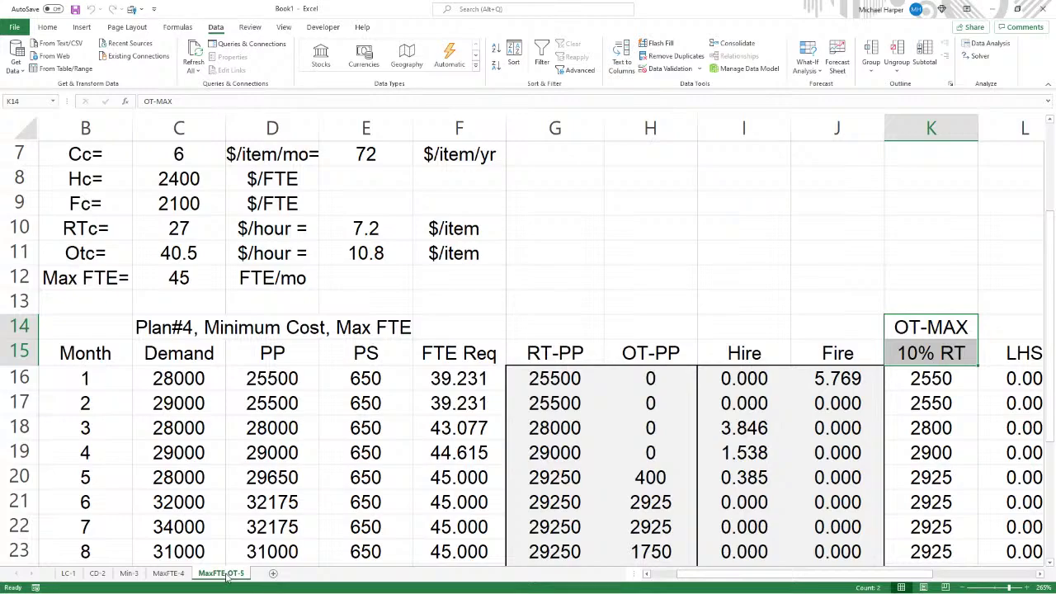
drag(227, 578, 285, 578)
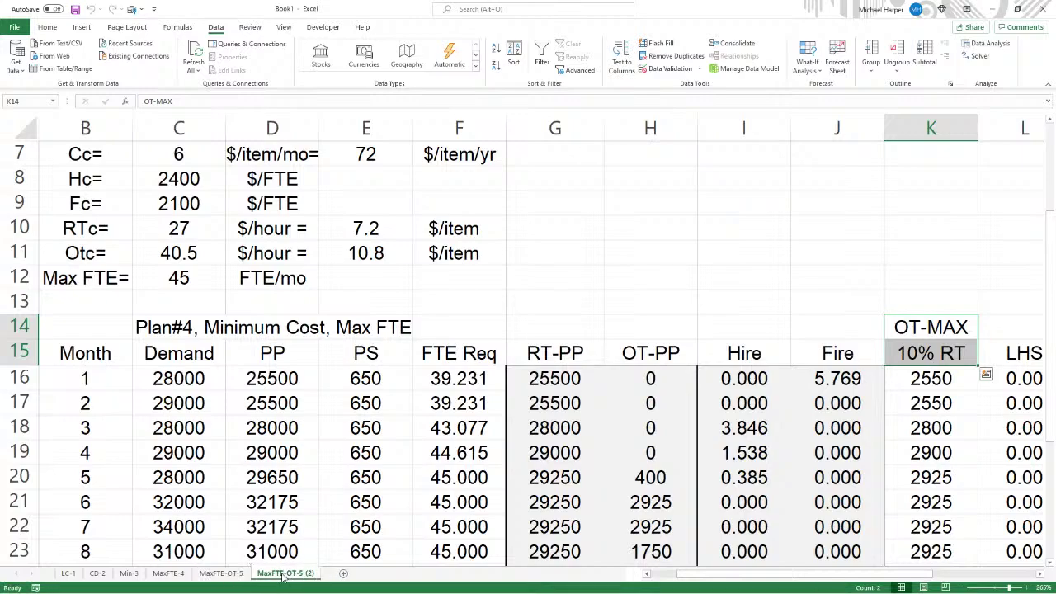
right_click(283, 578)
click(305, 453)
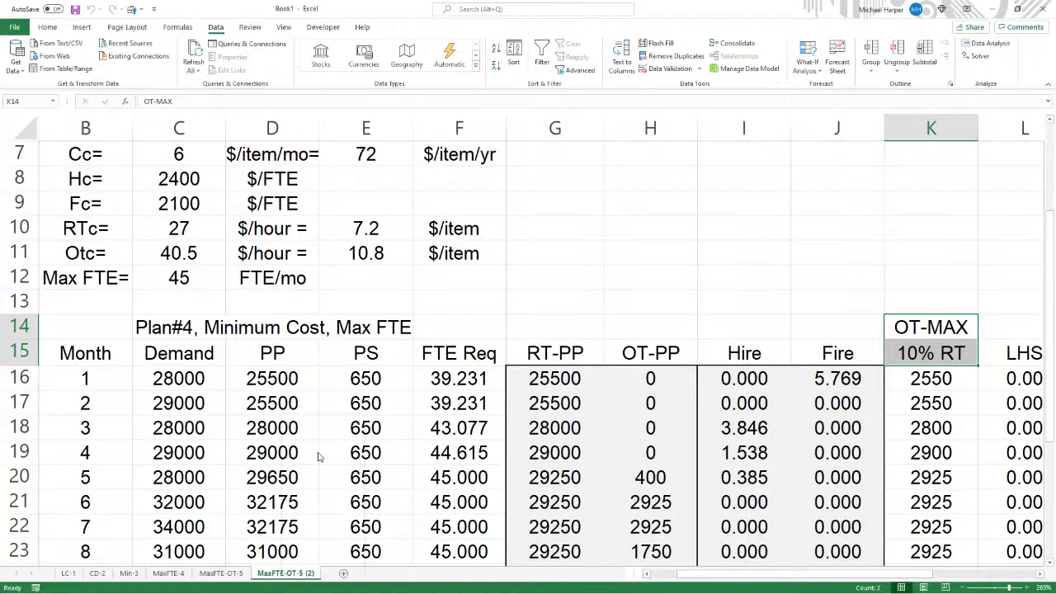
click(314, 573)
key(BackSpace)
key(BackSpace)
key(BackSpace)
key(BackSpace)
key(BackSpace)
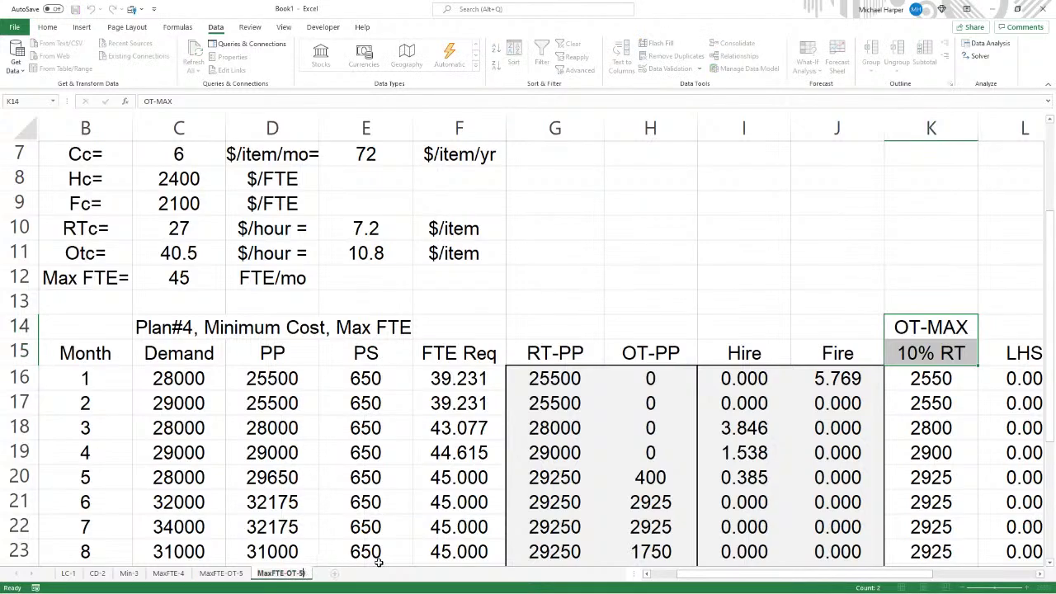
text(6((l)
key(Delete)
key(Delete)
text(6)
key(Return)
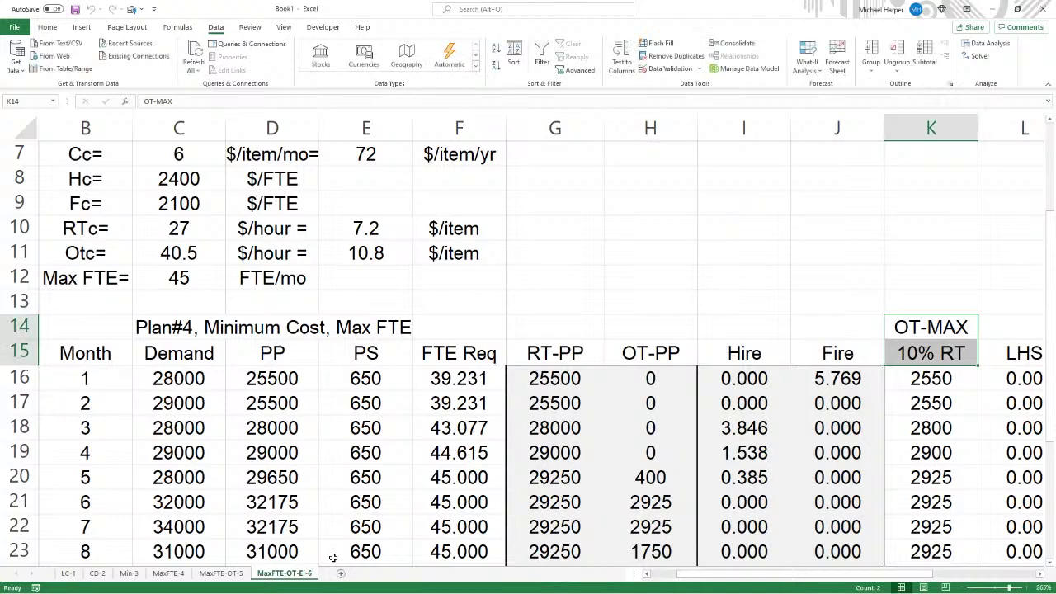
Check the MaxFTE-4 sheet title, and change C14 on MaxFTE-OT-5 to "Plan#5, Minimum Cost, Max FTE, Limit OT-PP"
click(170, 577)
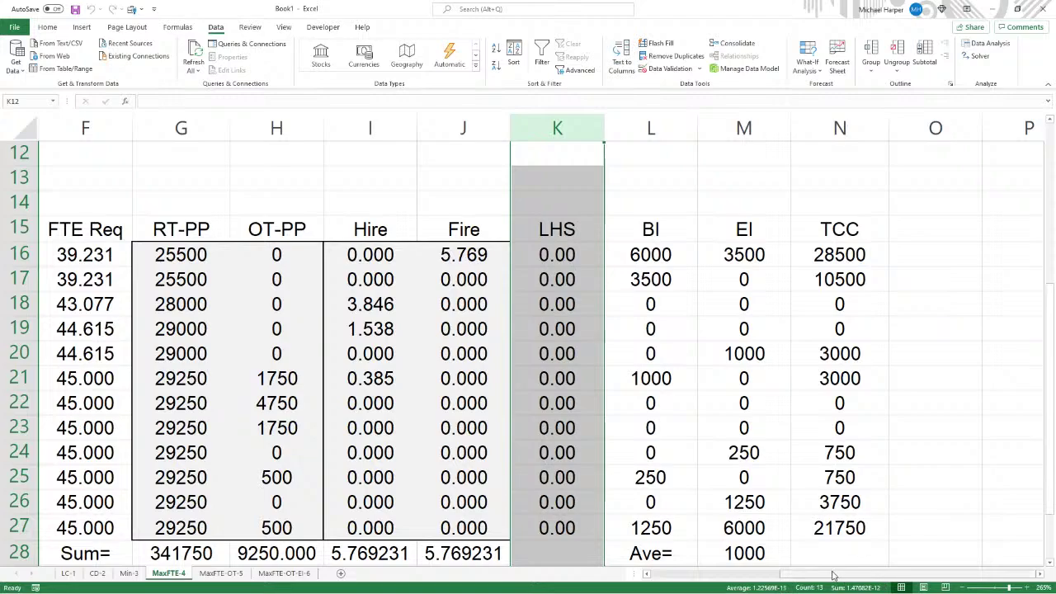
drag(826, 576, 685, 561)
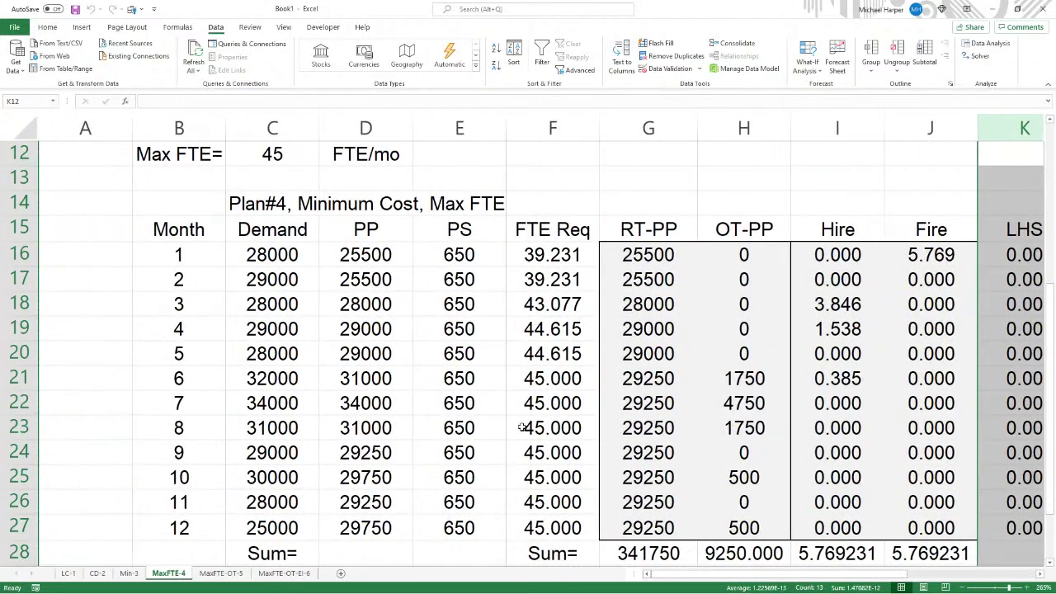
click(225, 576)
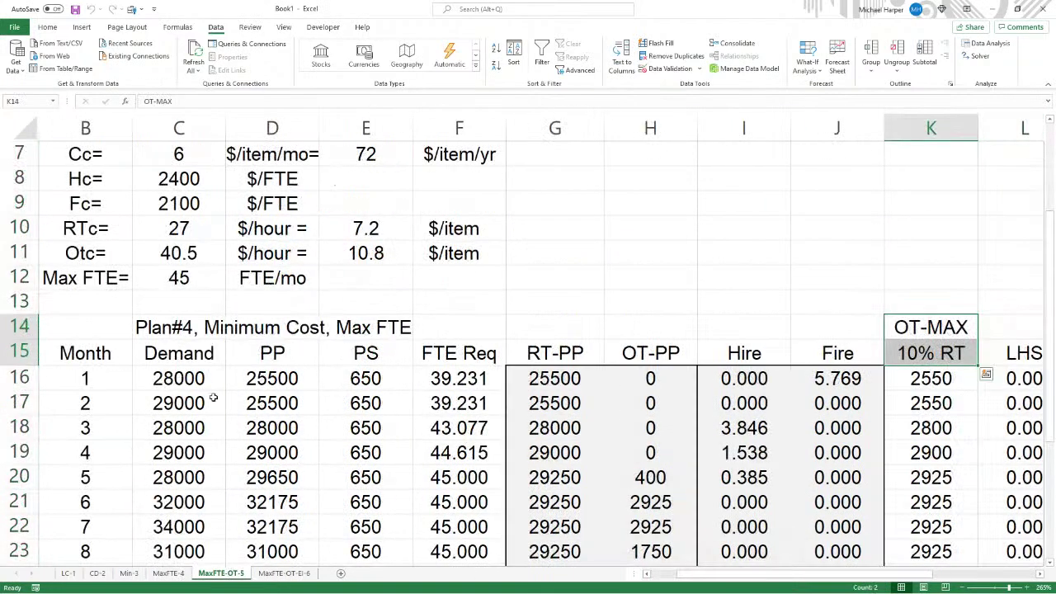
click(163, 332)
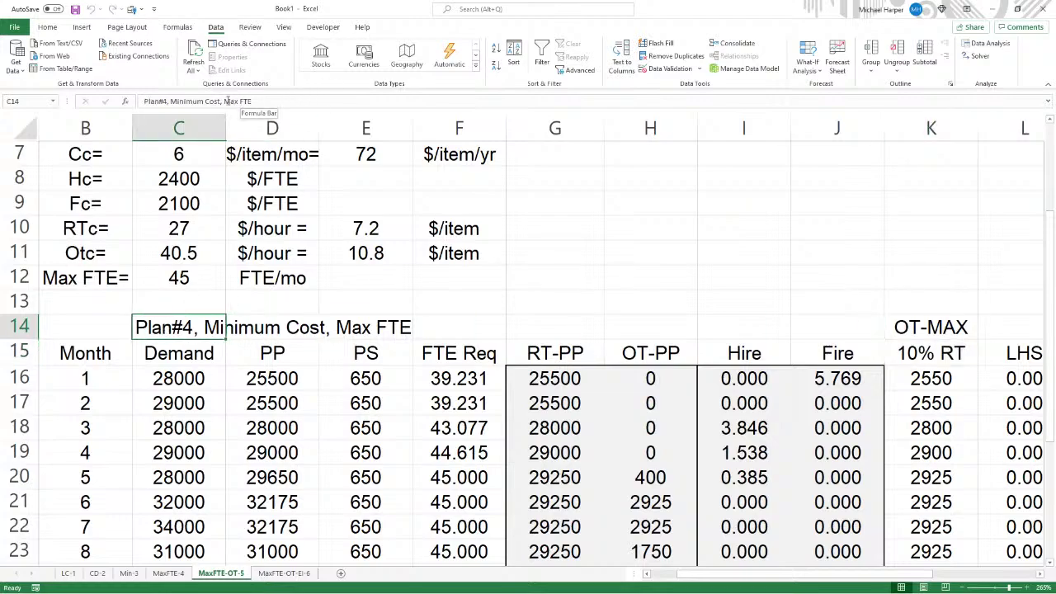
click(168, 100)
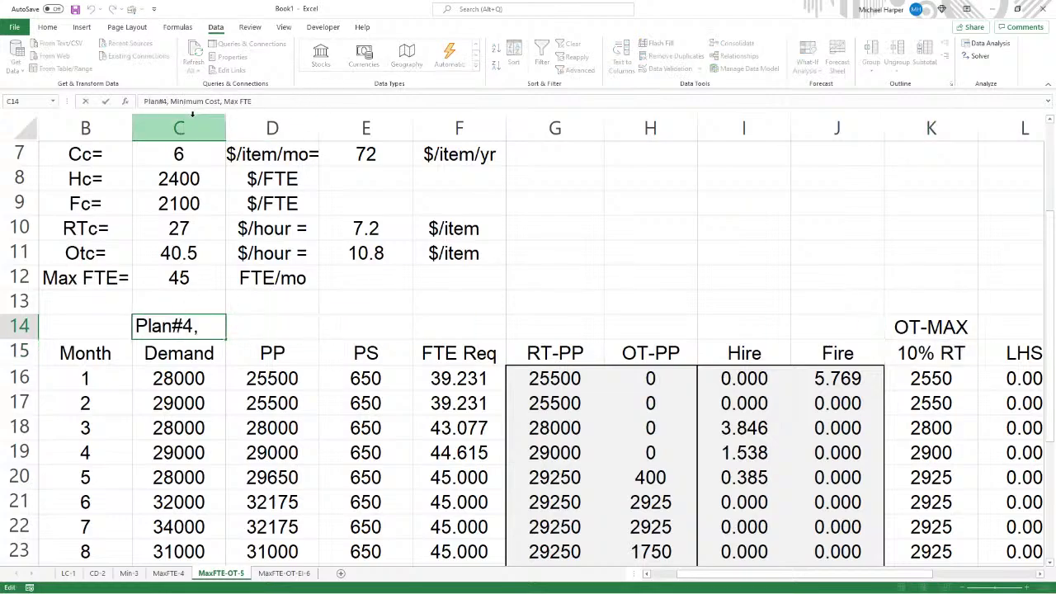
key(BackSpace)
text(5)
click(283, 100)
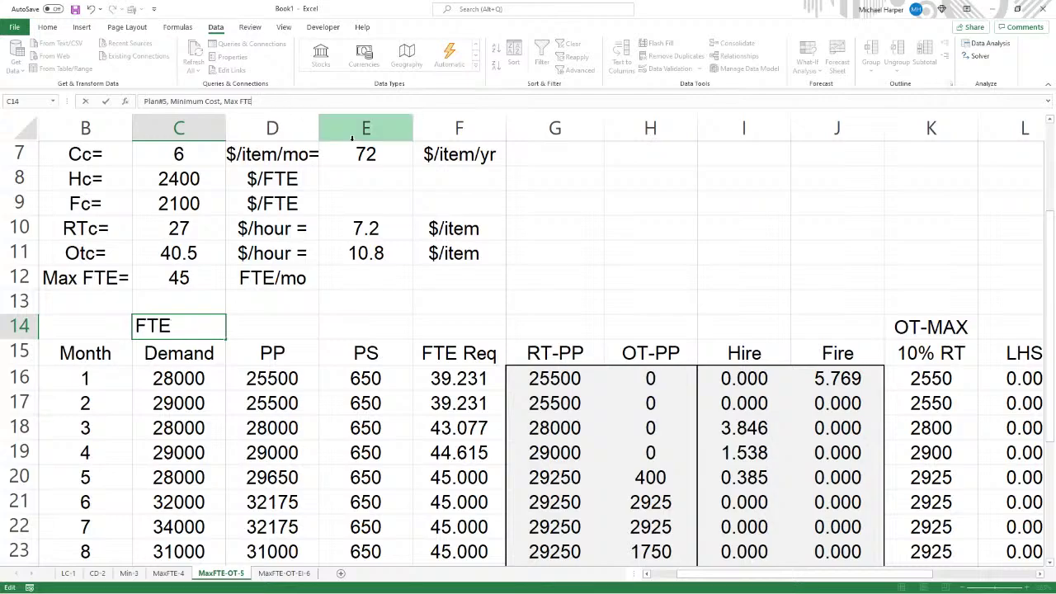
text(, Limit OT-PP)
key(Return)
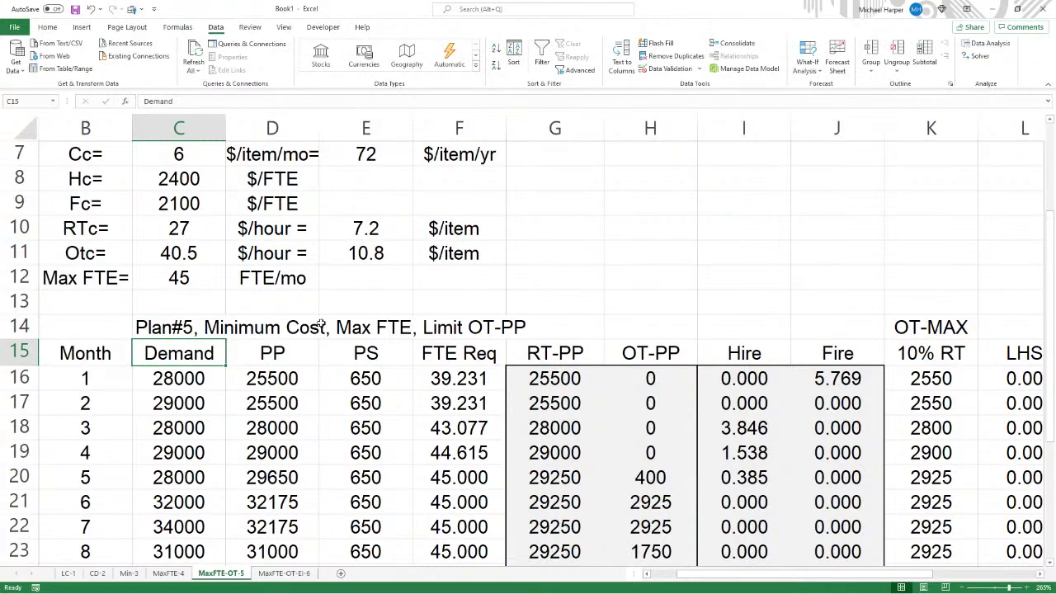
Change the title in C14 of the MaxFTE-OT-EI-6 sheet to "Plan#6, Minimum Cost, Max FTE, Limit OT-PP, Limit EI"
click(281, 575)
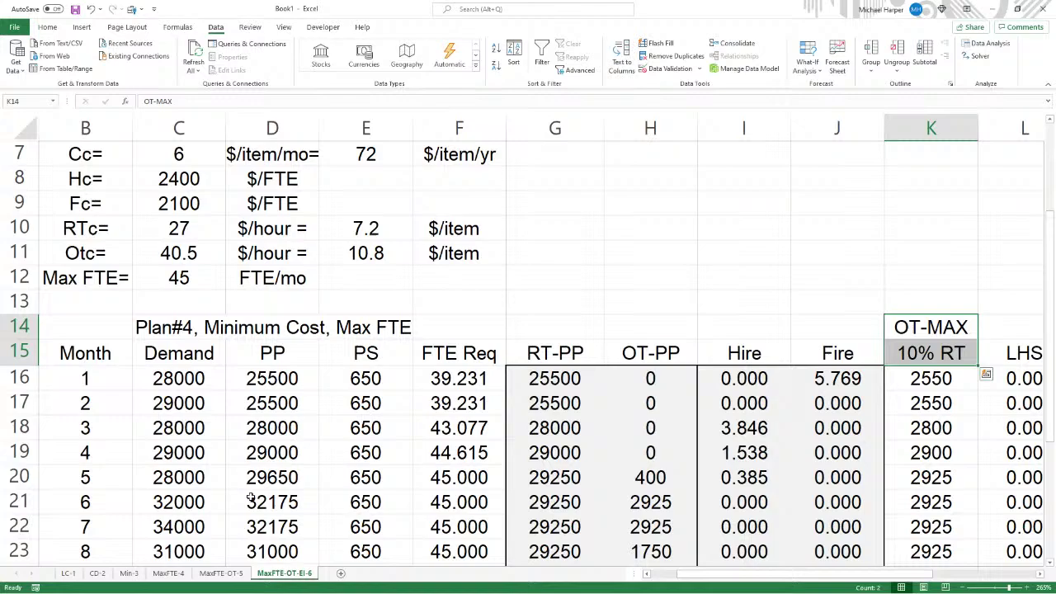
click(184, 331)
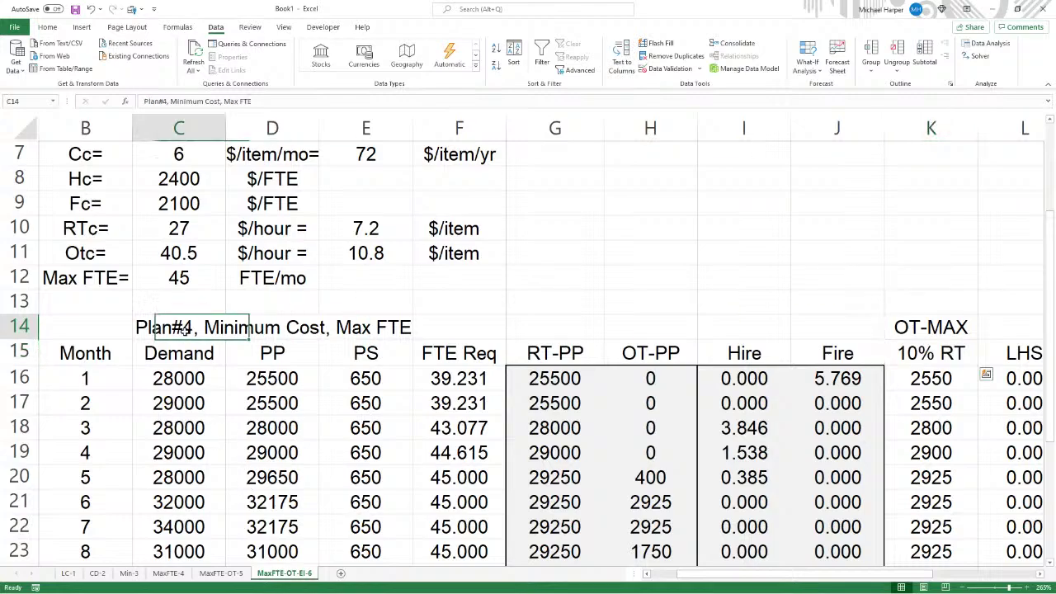
click(169, 101)
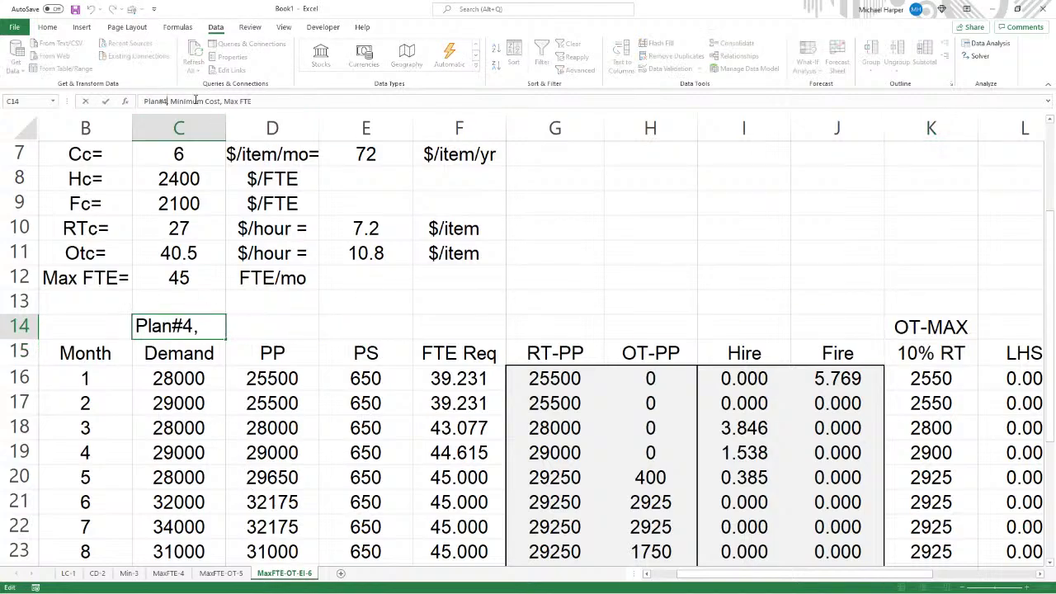
key(BackSpace)
text(6)
key(ctrl+Right)
key(ctrl+Right)
key(ctrl+Right)
key(ctrl+Right)
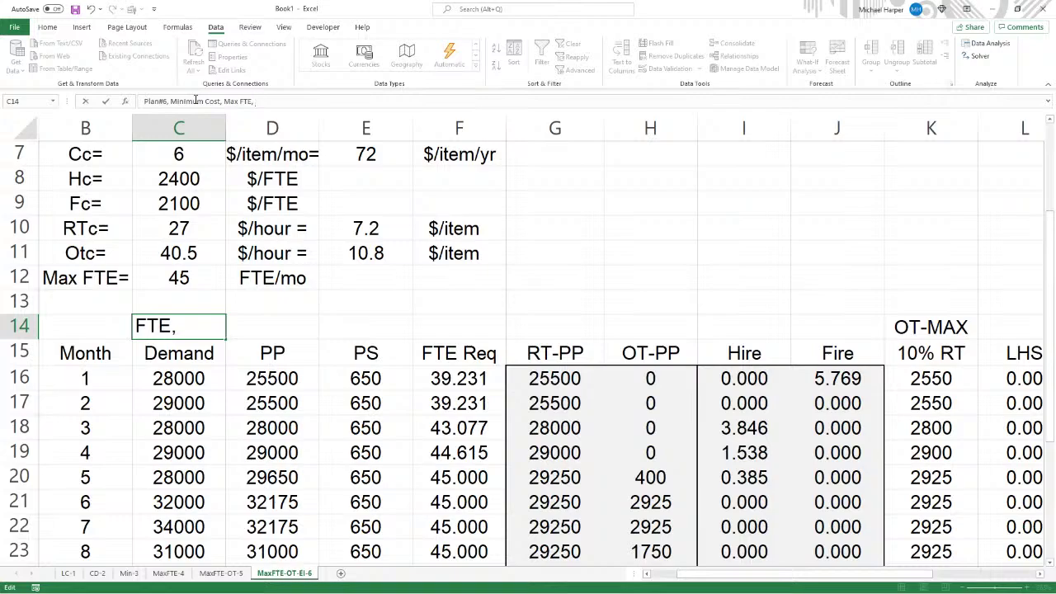
text(Limit OT-PP)
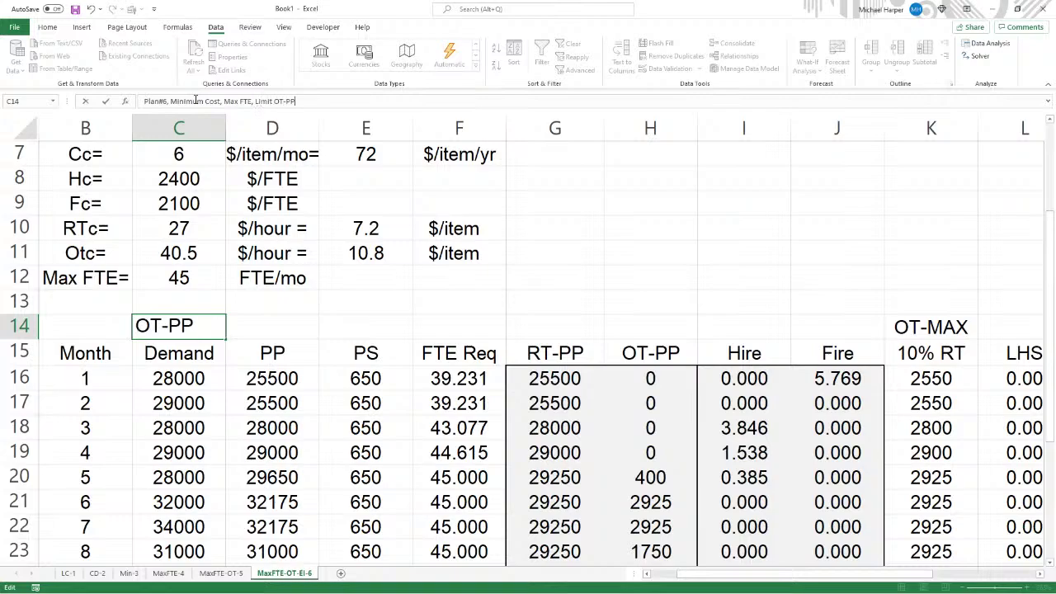
text(, Limit)
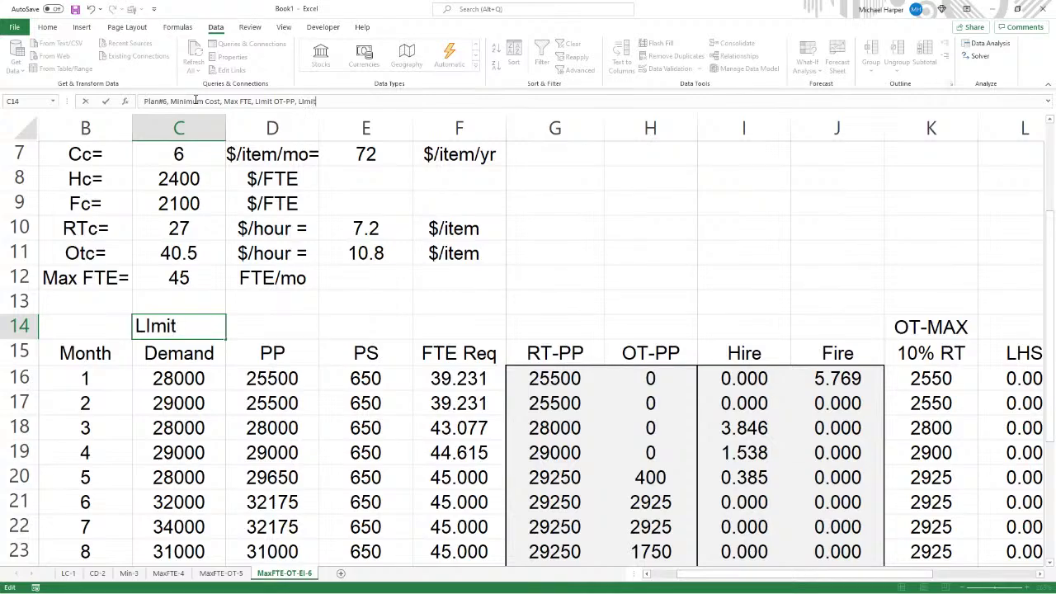
text( EI)
key(Up)
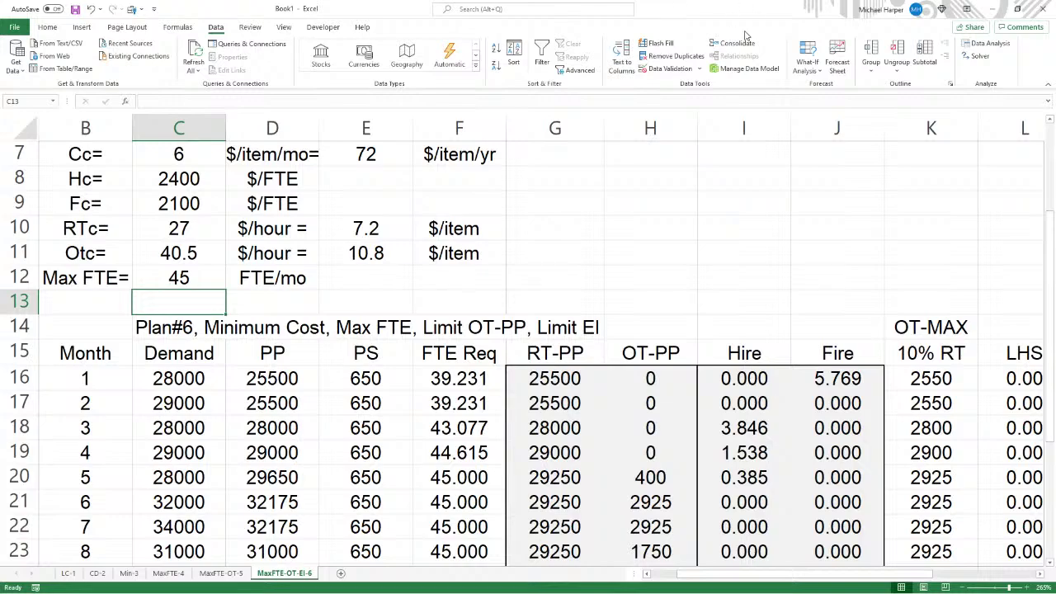
Add the Solver constraint $N$16:$N$27 >= 10 on the MaxFTE-OT-EI-6 sheet, solve the model and keep the Solver solution
click(979, 58)
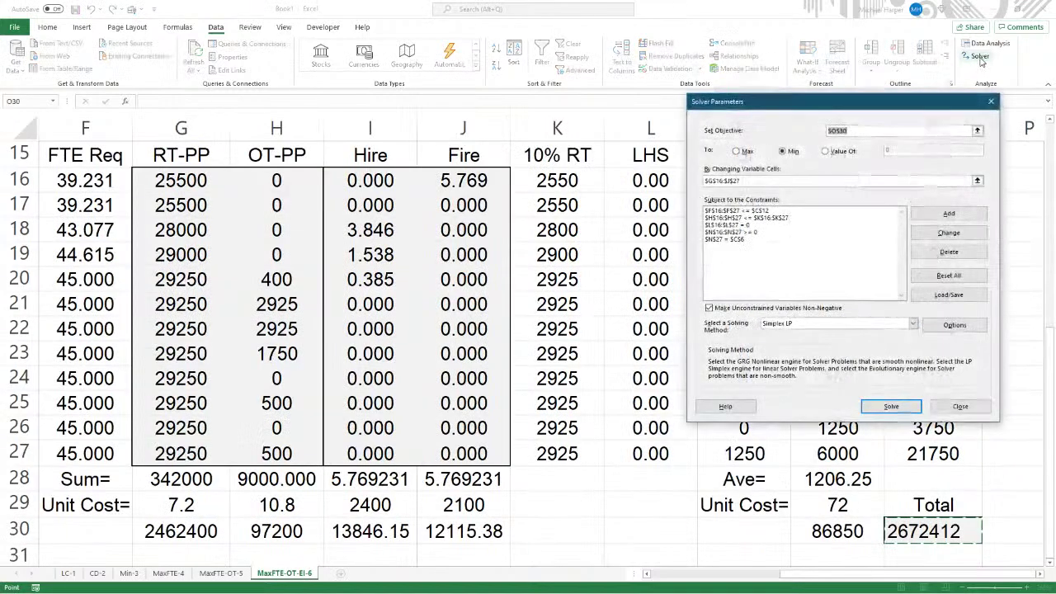
click(963, 214)
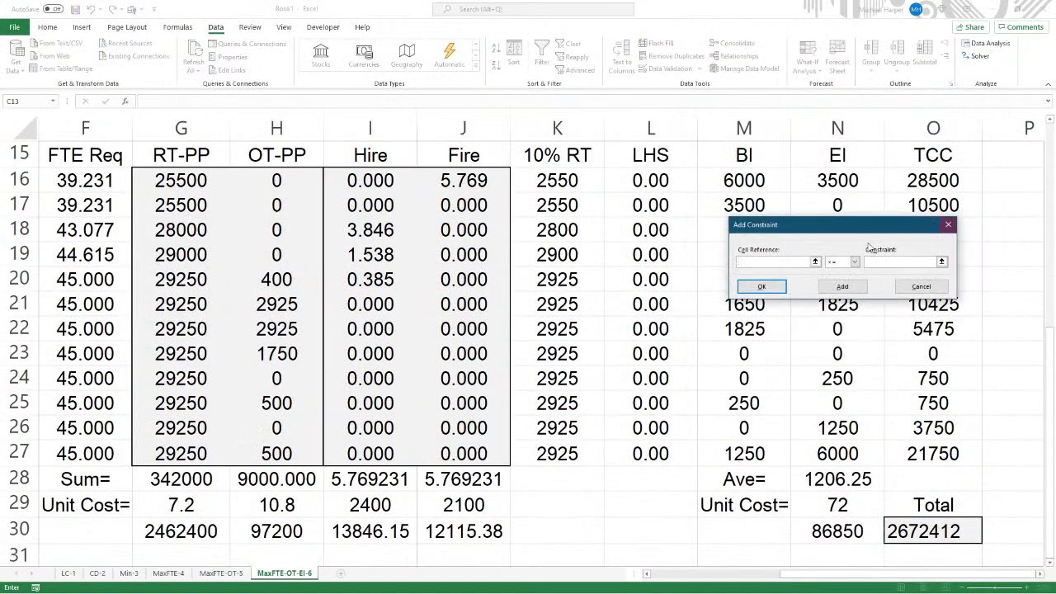
drag(817, 235, 234, 217)
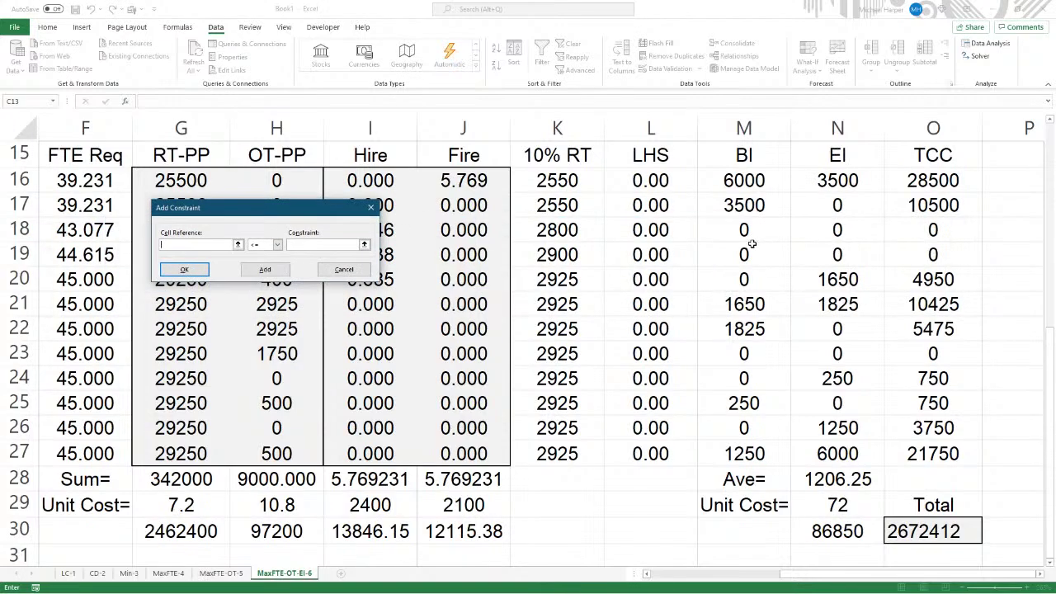
click(839, 183)
drag(838, 183, 839, 446)
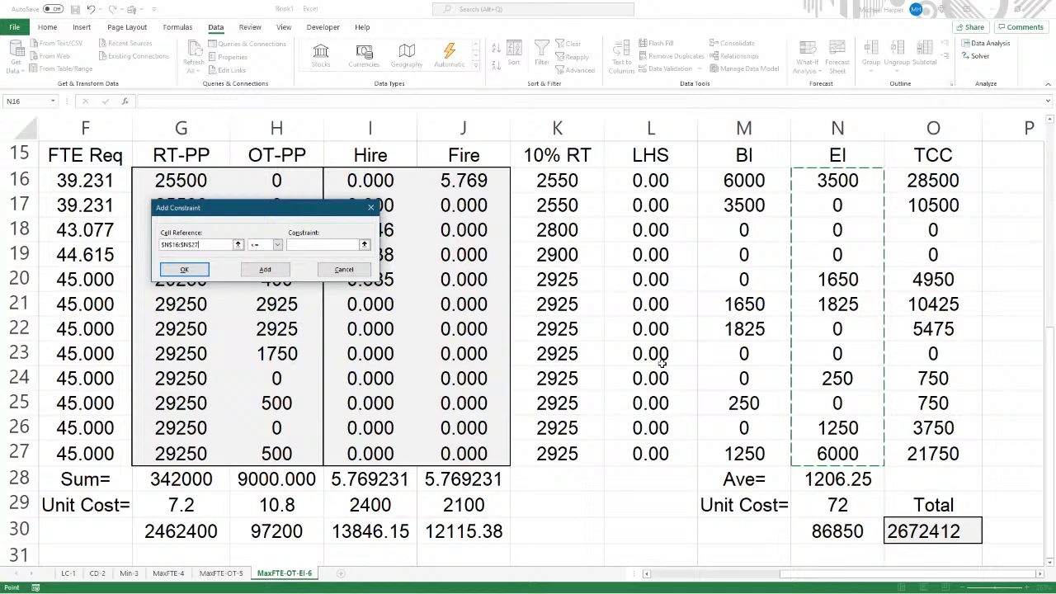
click(278, 245)
click(266, 269)
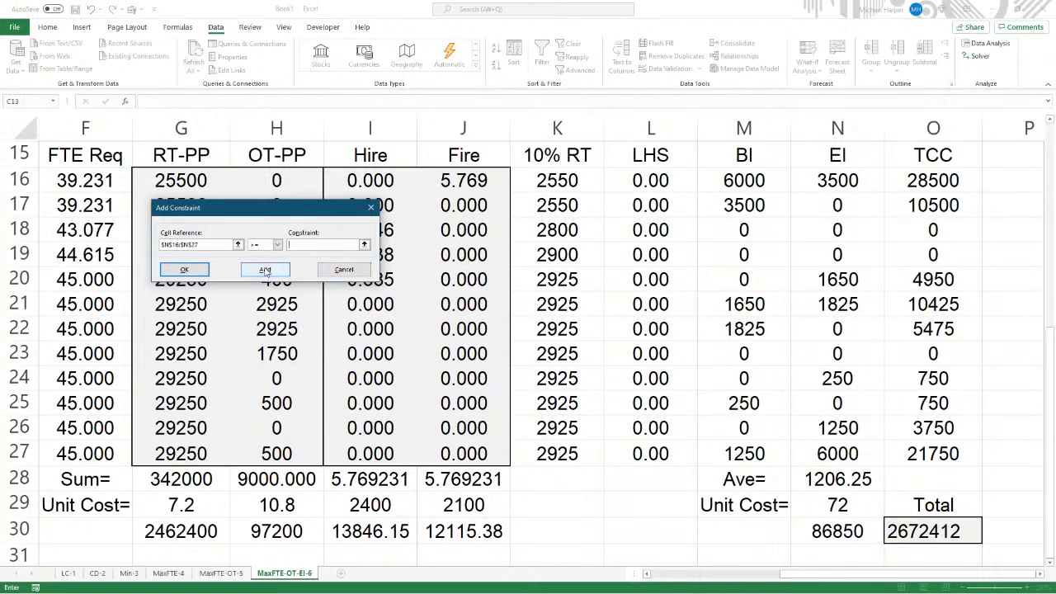
text(10)
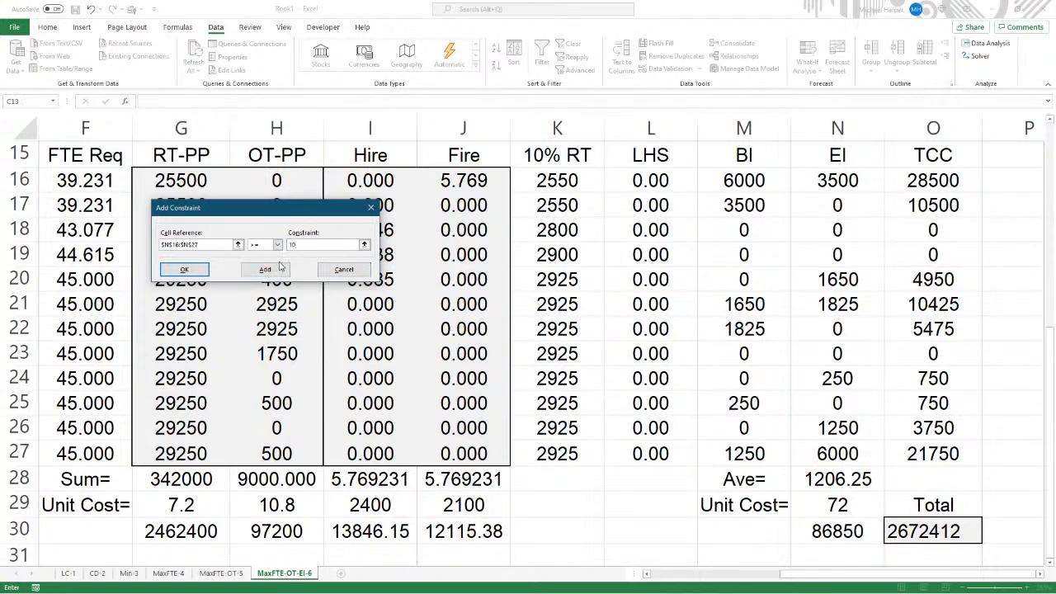
click(184, 269)
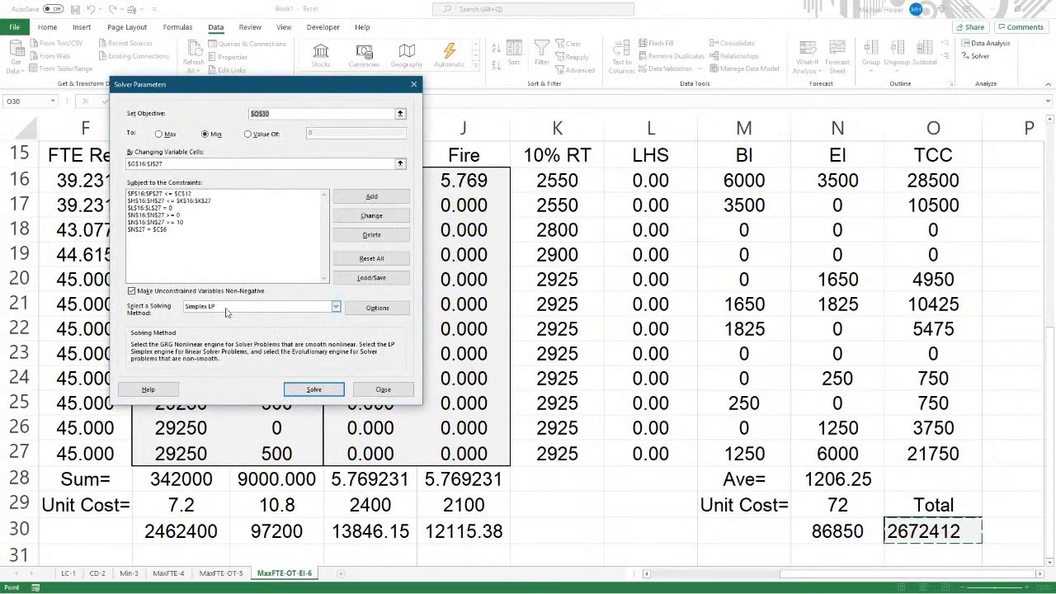
click(322, 391)
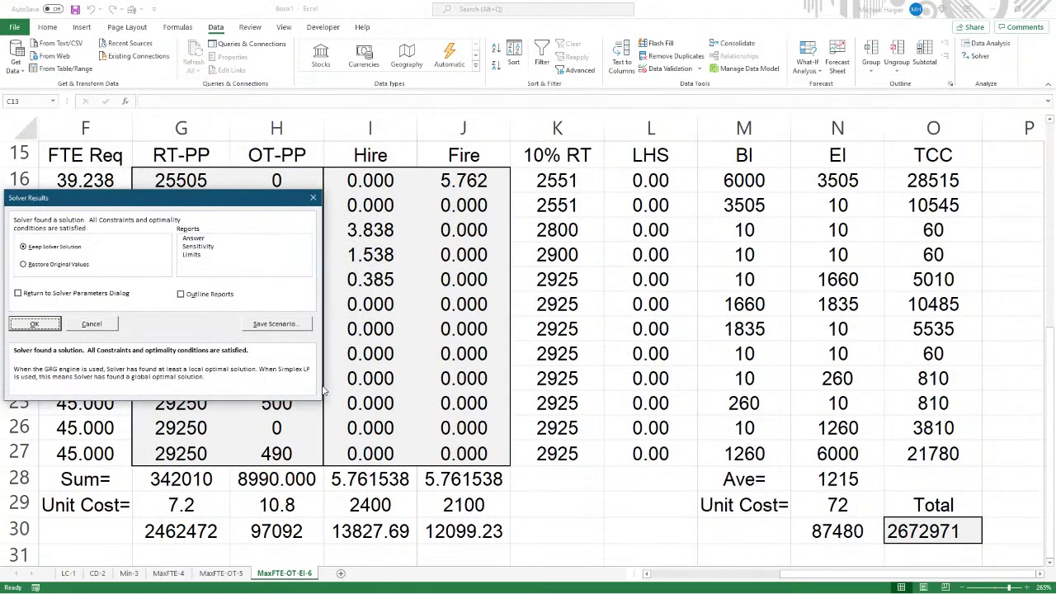
click(51, 325)
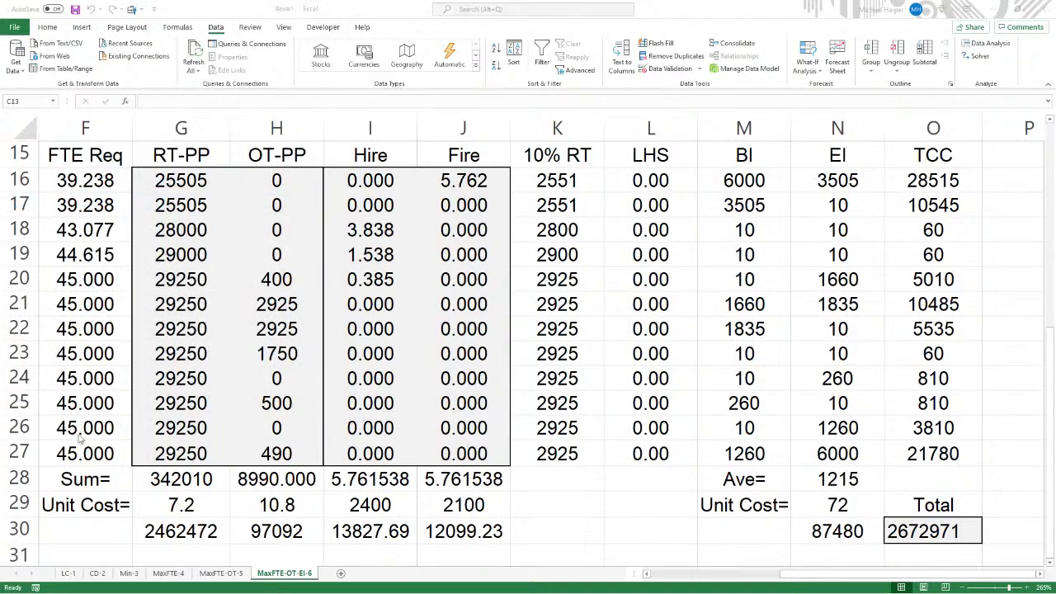
Review the cost totals, the 10% RT limits in K16:K27 and the ending inventory in N16:N27
click(647, 495)
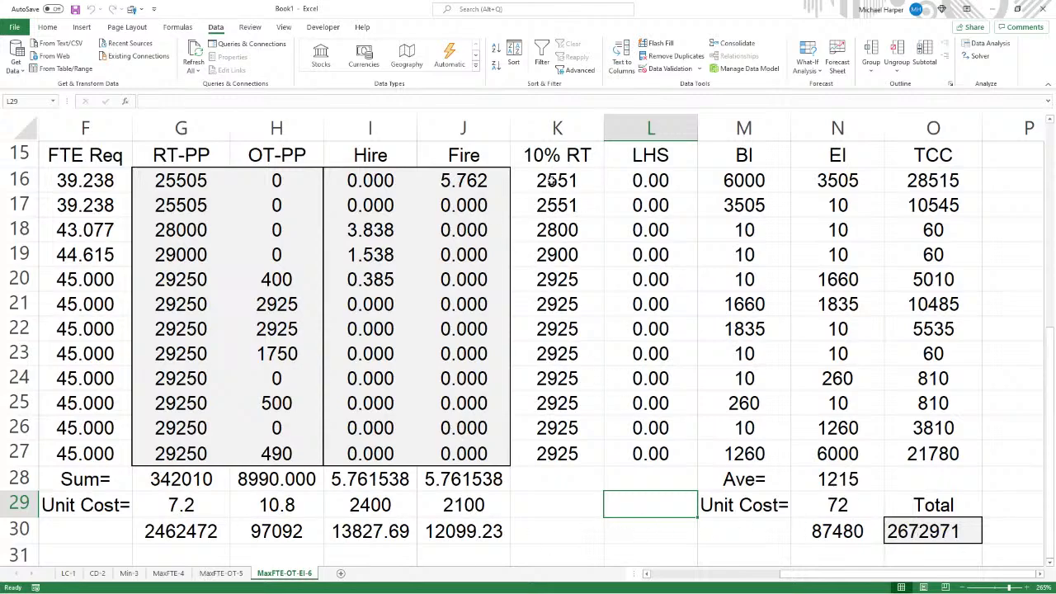
drag(553, 180, 574, 446)
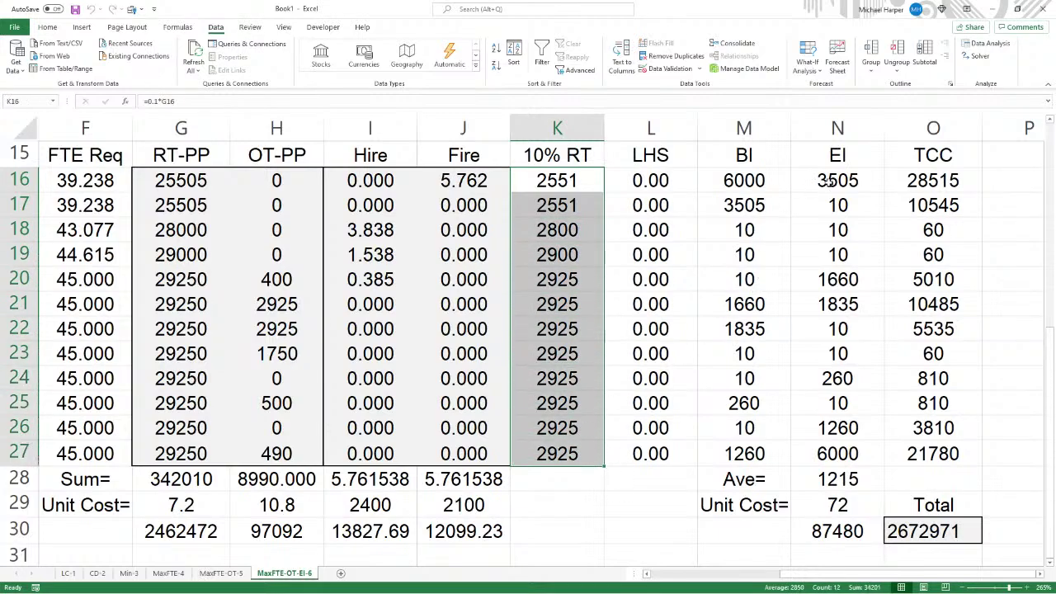
drag(837, 180, 842, 454)
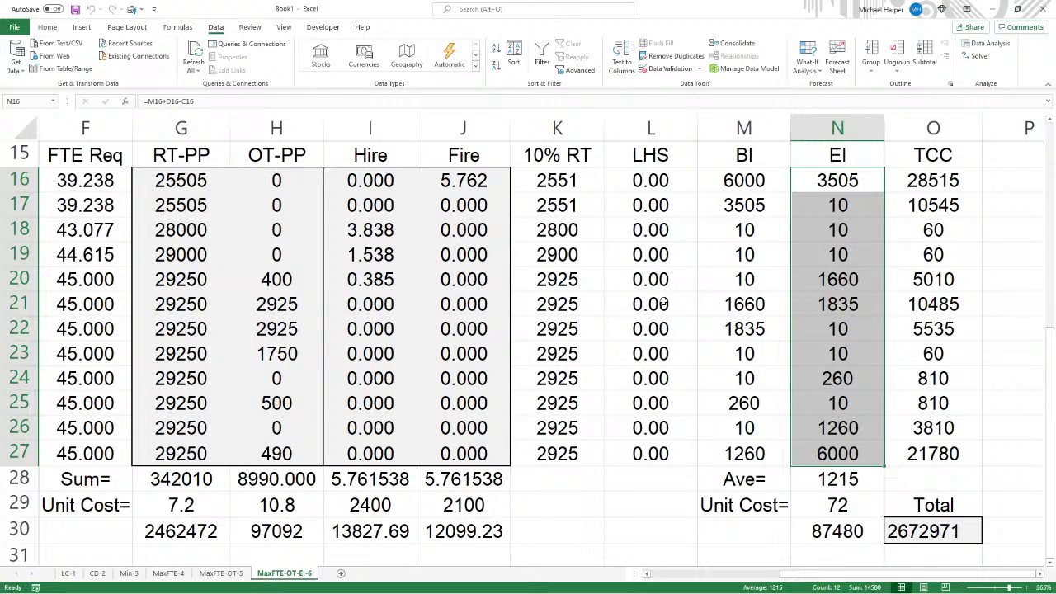
Check the Solver constraint $N$16:$N$27 >= 10 on the MaxFTE-OT-EI-6 sheet, solve the model again and keep the Solver solution
click(979, 58)
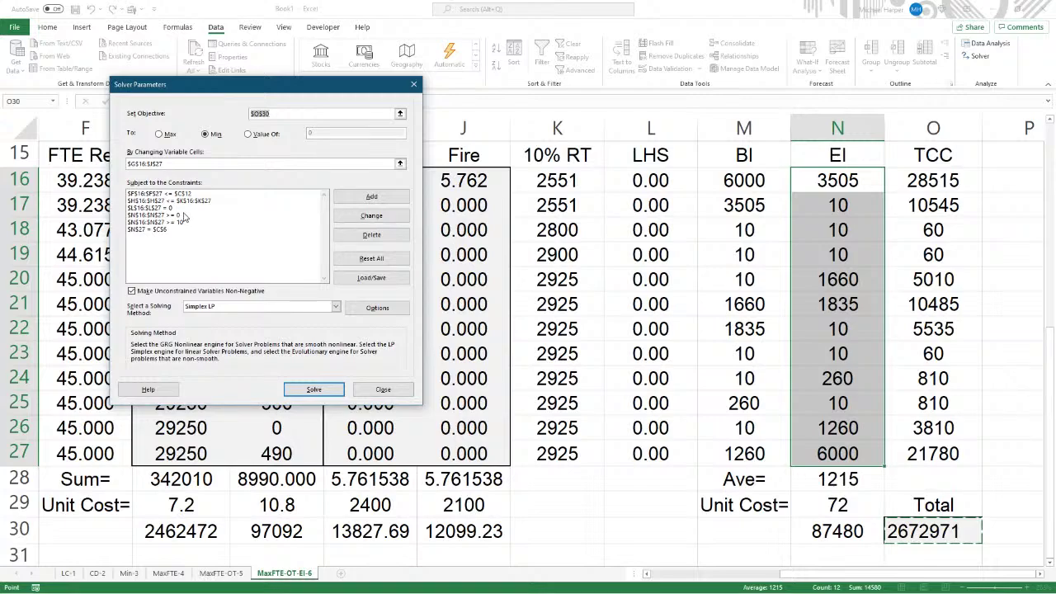
click(185, 222)
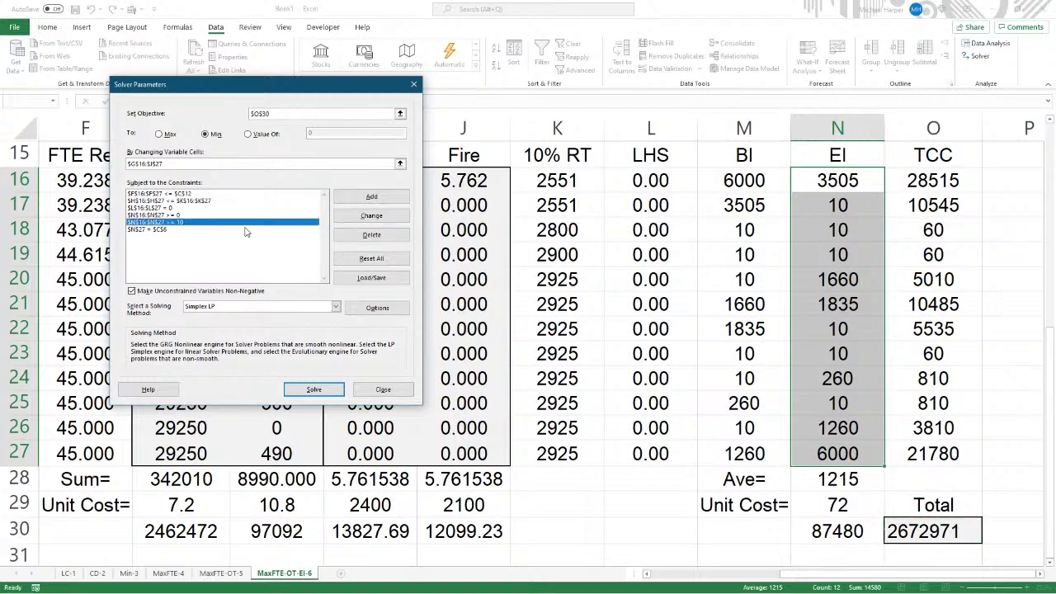
click(343, 223)
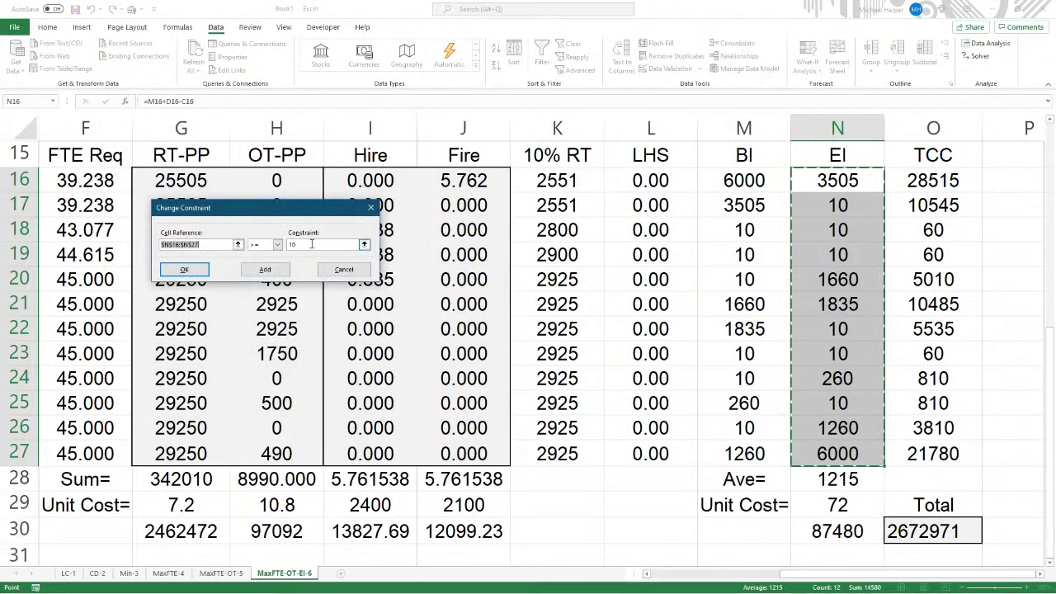
click(312, 244)
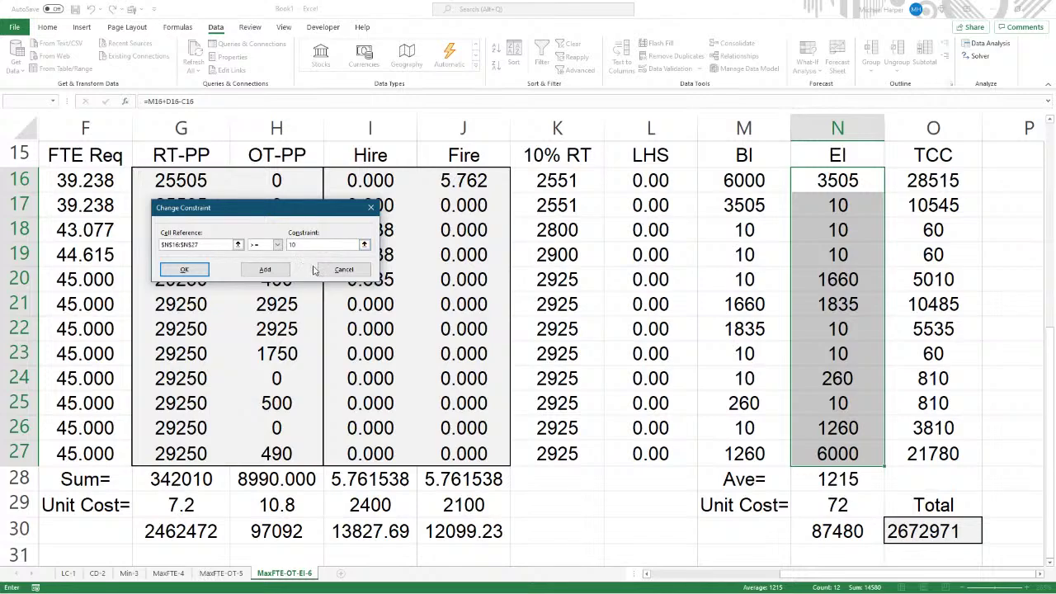
click(192, 270)
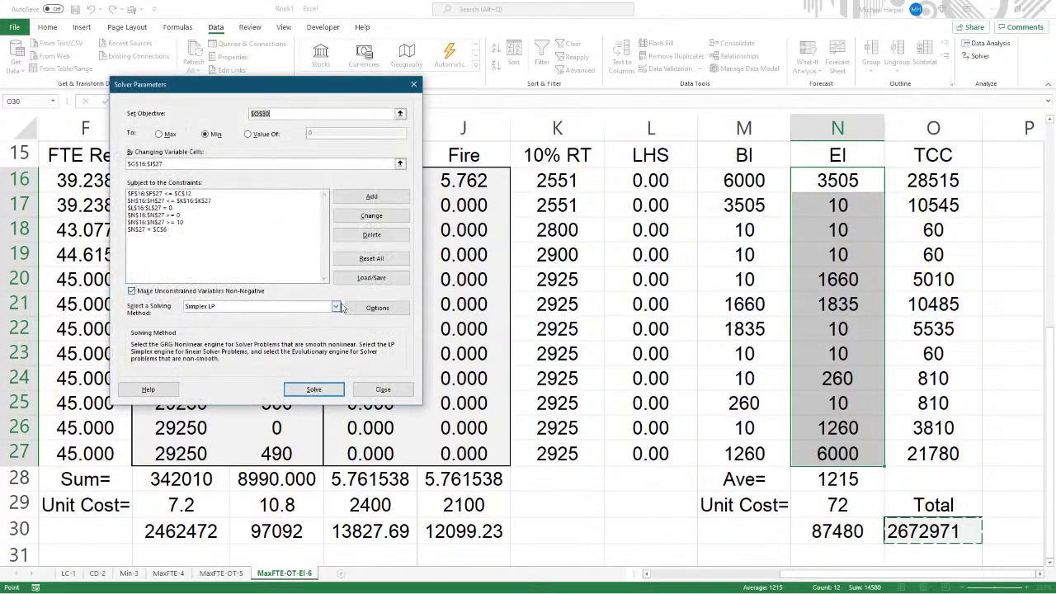
click(326, 389)
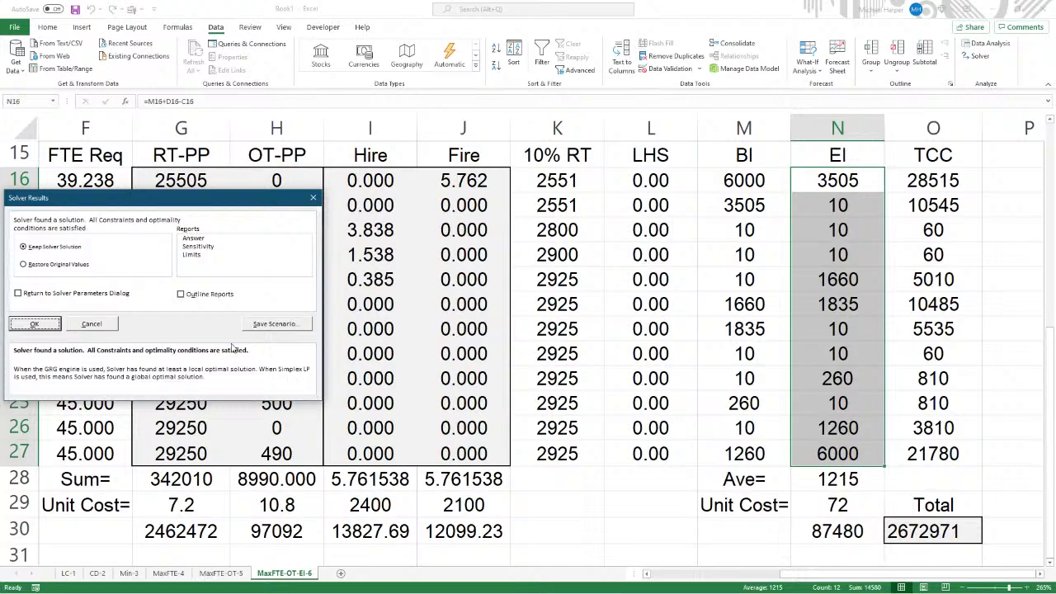
click(37, 323)
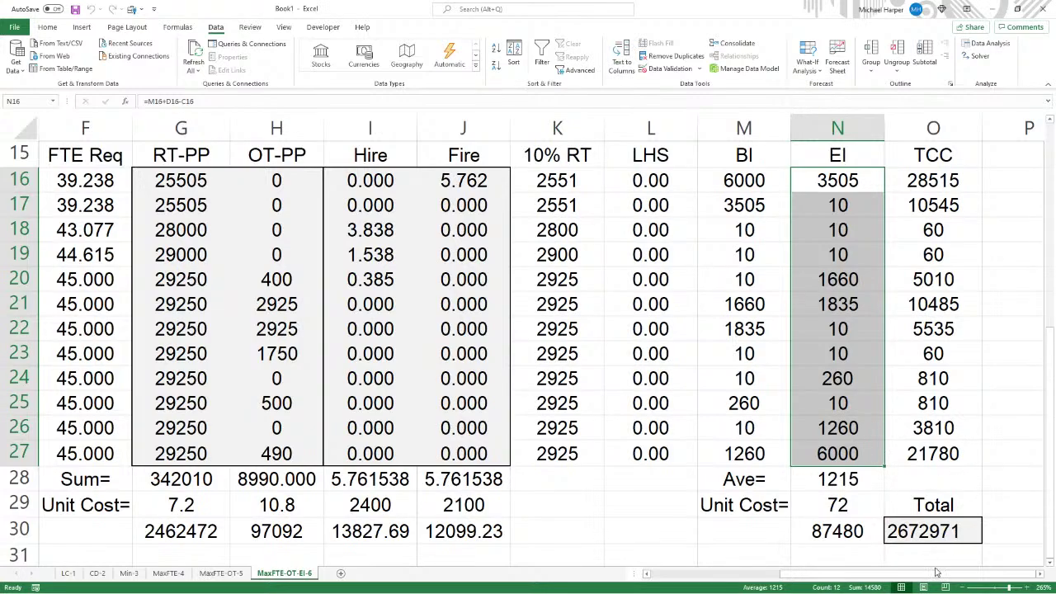
Review the Plan#6 table from the monthly demand and production columns across to the inventory and carrying cost columns
drag(937, 571, 768, 588)
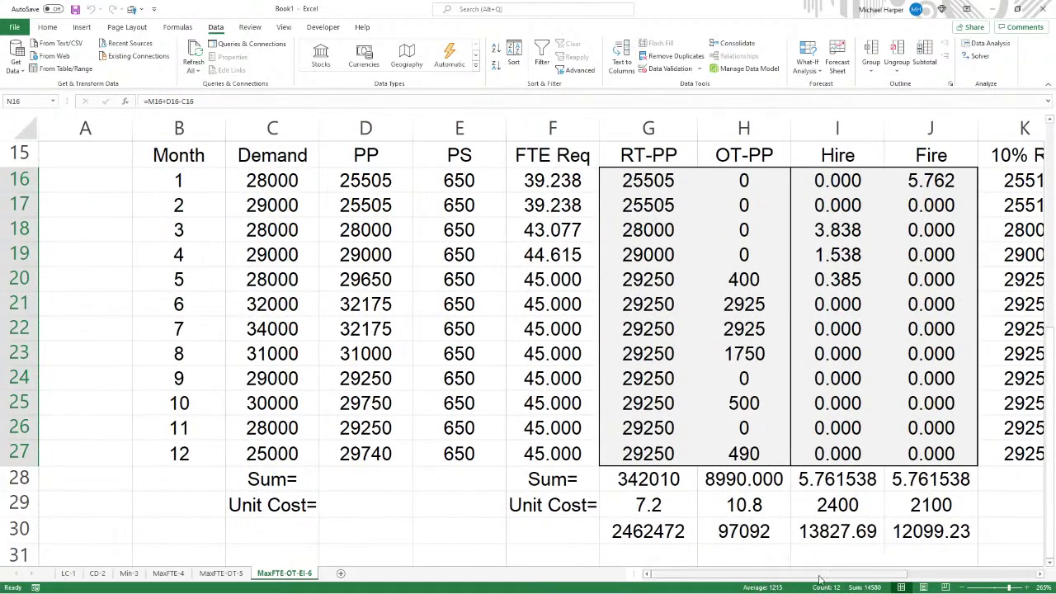
scroll(903, 574, up, 1)
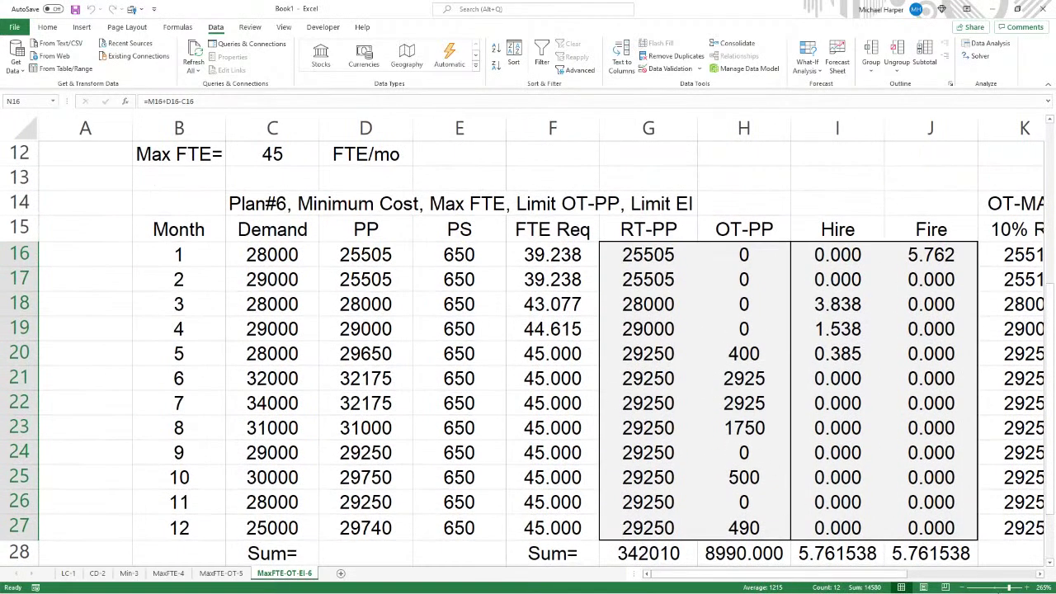
scroll(938, 347, right, 5)
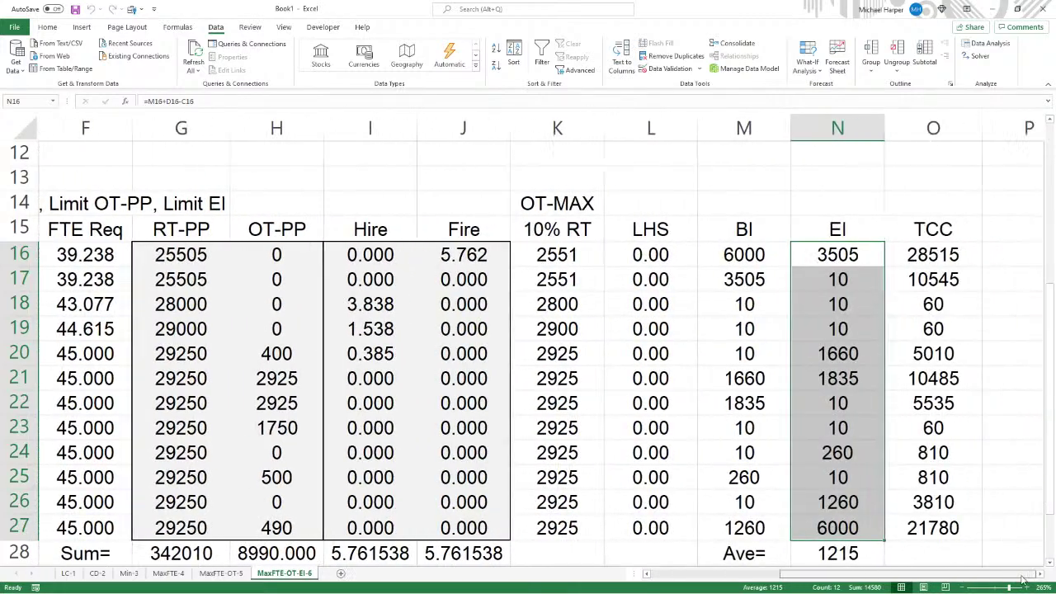
Switch to the Homework3-Questions document in Word and read the introduction to Questions 19 and 20, including the handout and PowerPoint requests
key(alt+Tab)
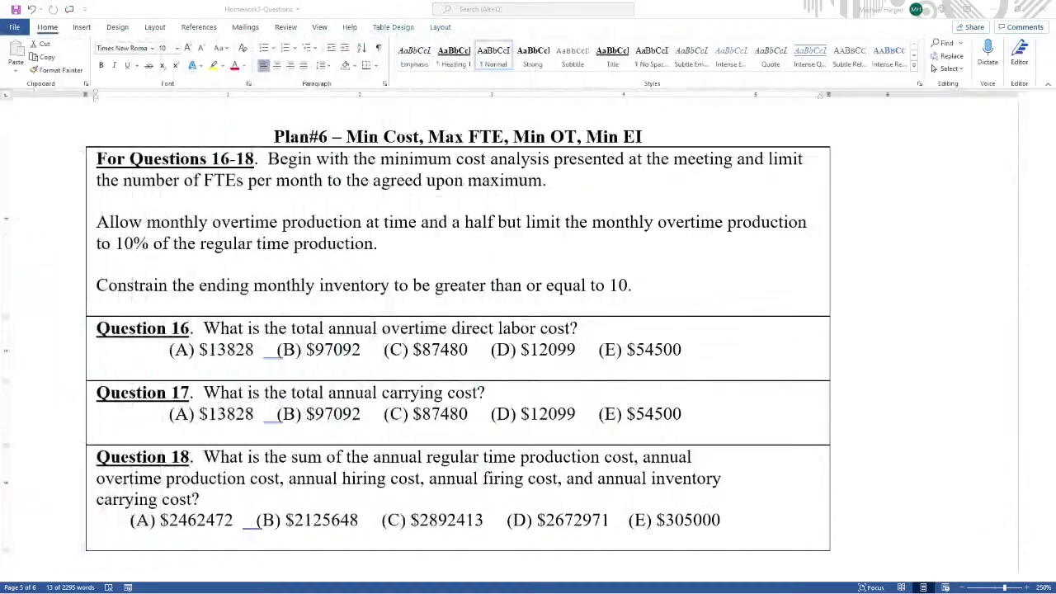
scroll(391, 248, down, 9)
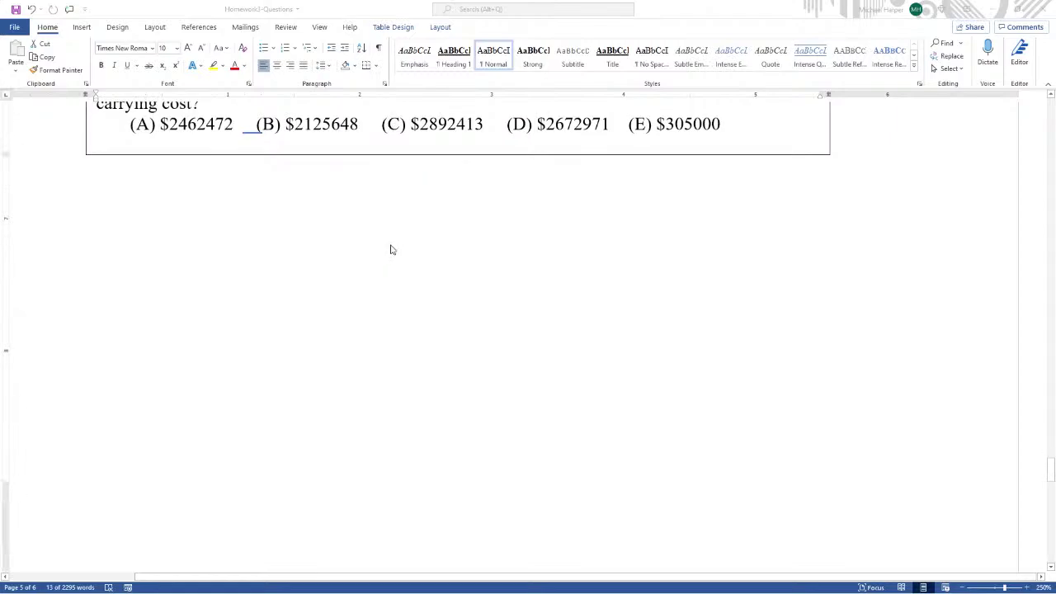
scroll(386, 254, down, 7)
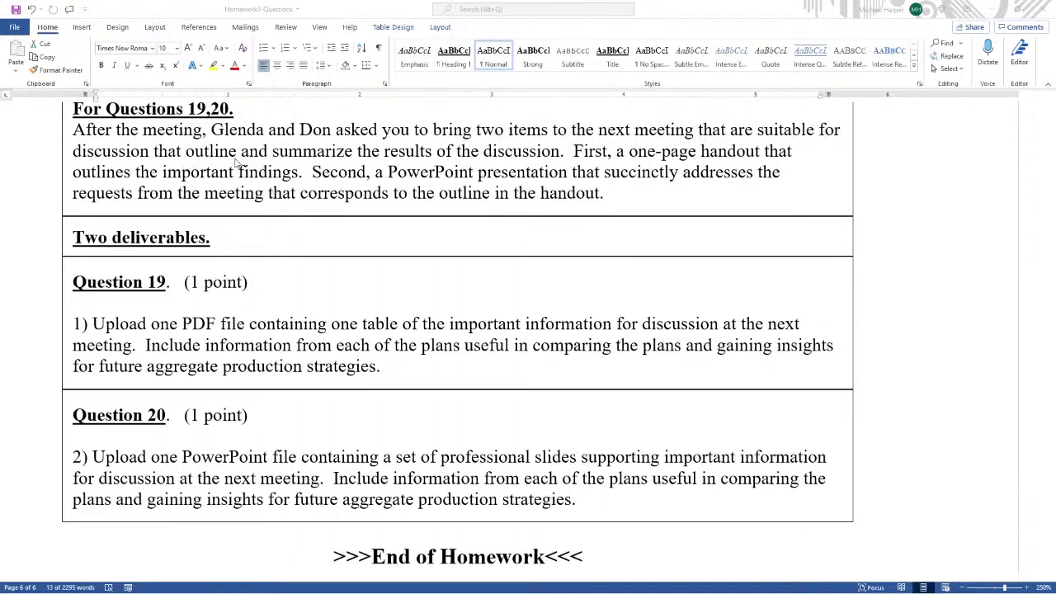
drag(187, 151, 607, 195)
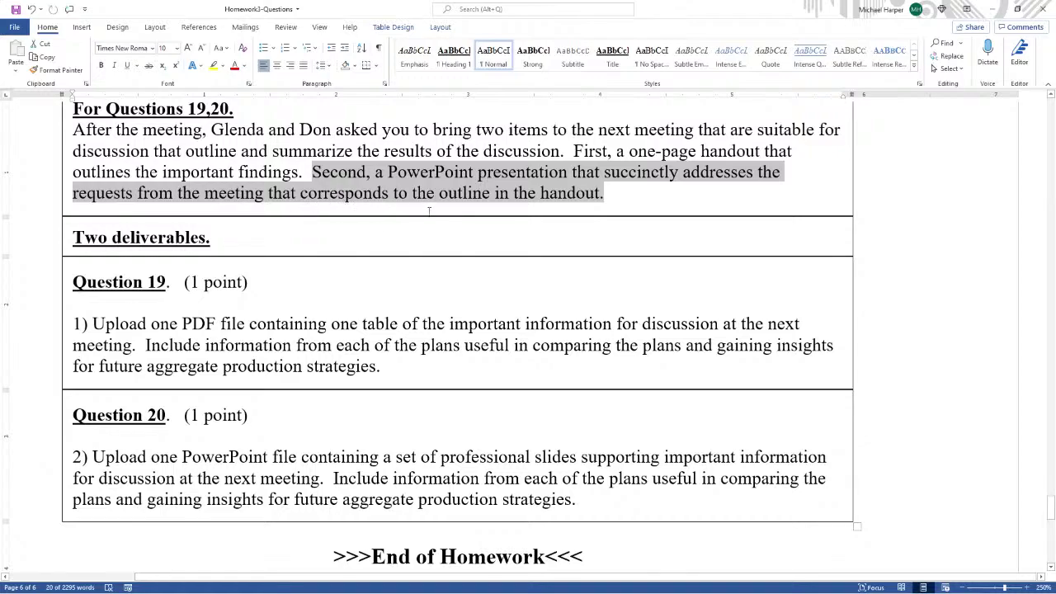
click(443, 286)
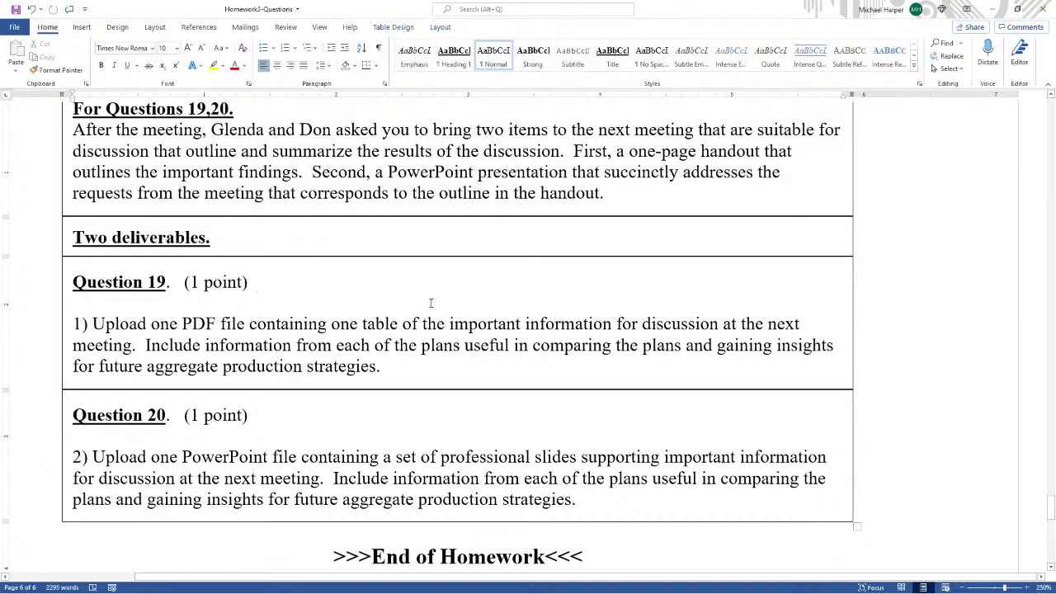
Read the two deliverables in Questions 19 and 20, highlighting the PDF table and PowerPoint upload instructions
scroll(432, 302, down, 2)
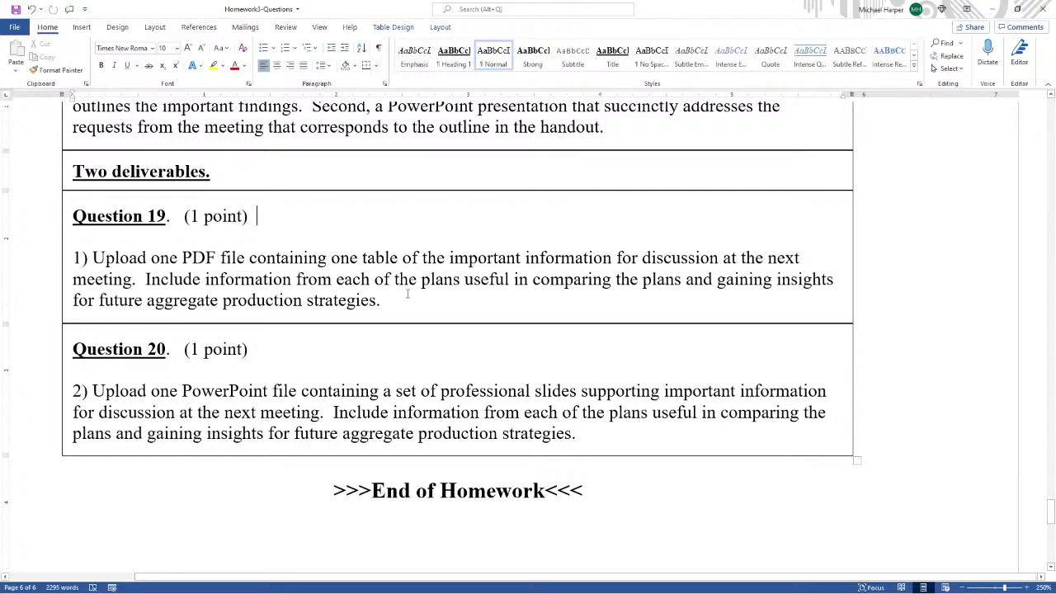
drag(381, 302, 75, 257)
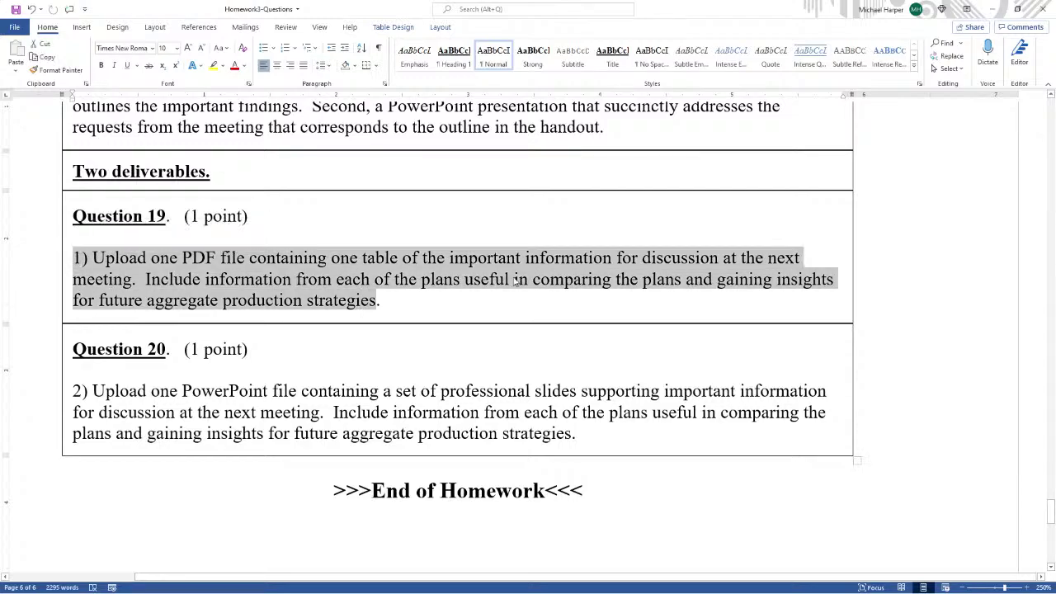
scroll(519, 198, up, 1)
scroll(521, 228, down, 1)
scroll(498, 361, down, 1)
drag(560, 377, 94, 328)
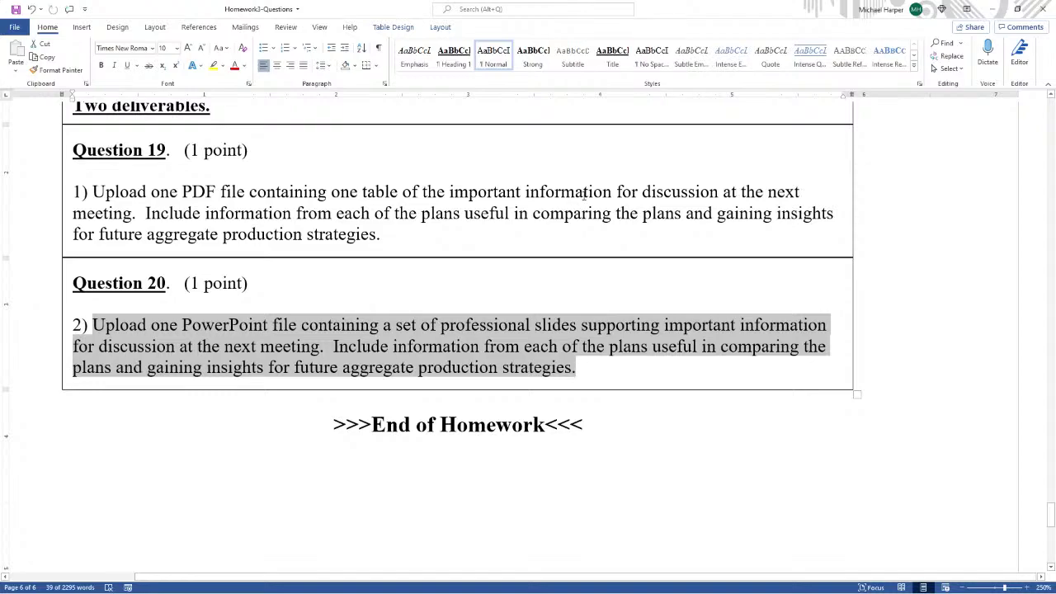
drag(585, 193, 584, 284)
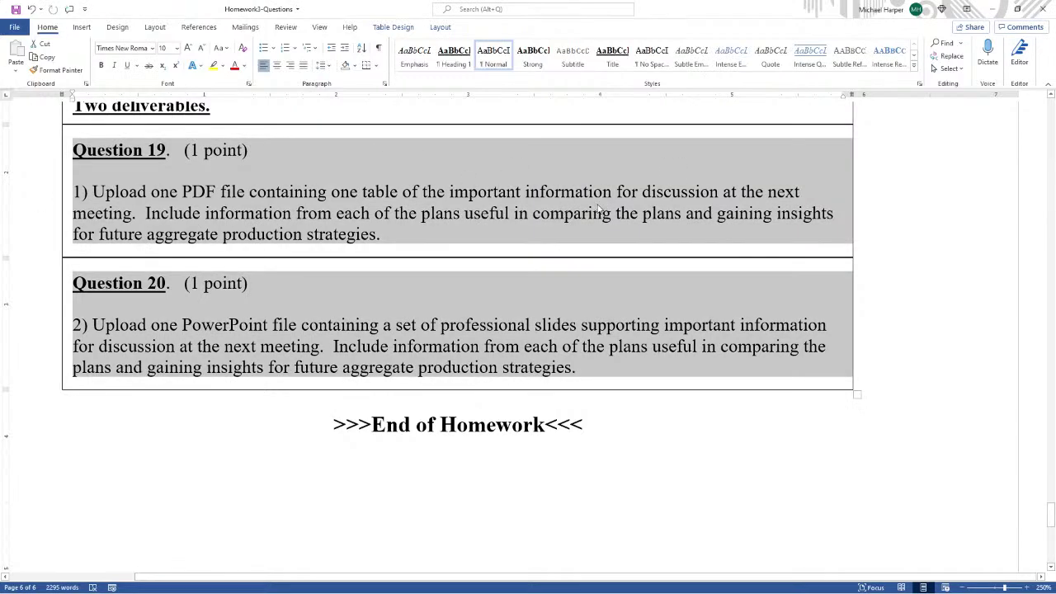
scroll(727, 207, up, 1)
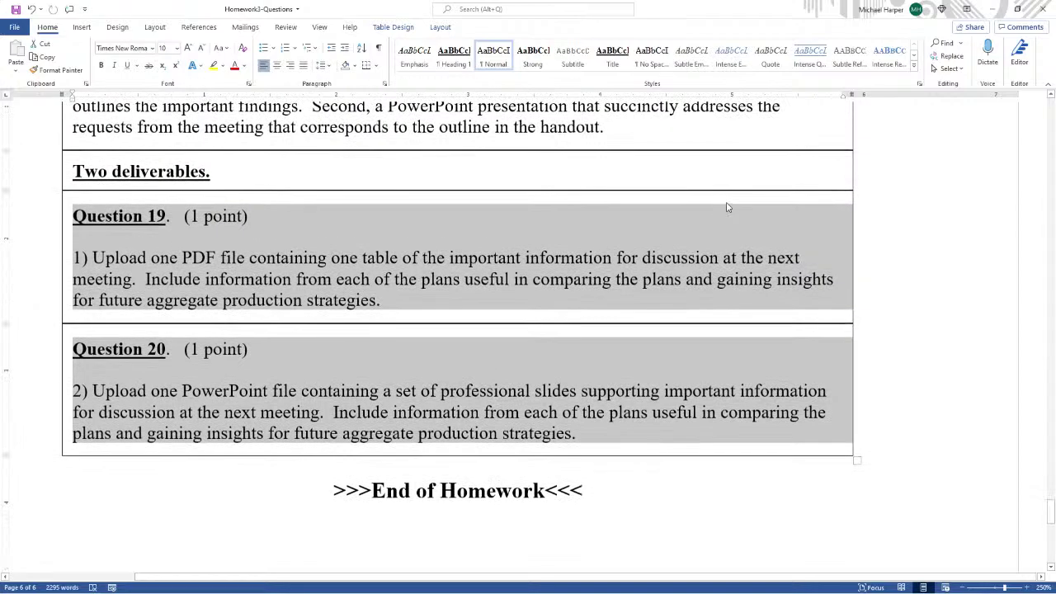